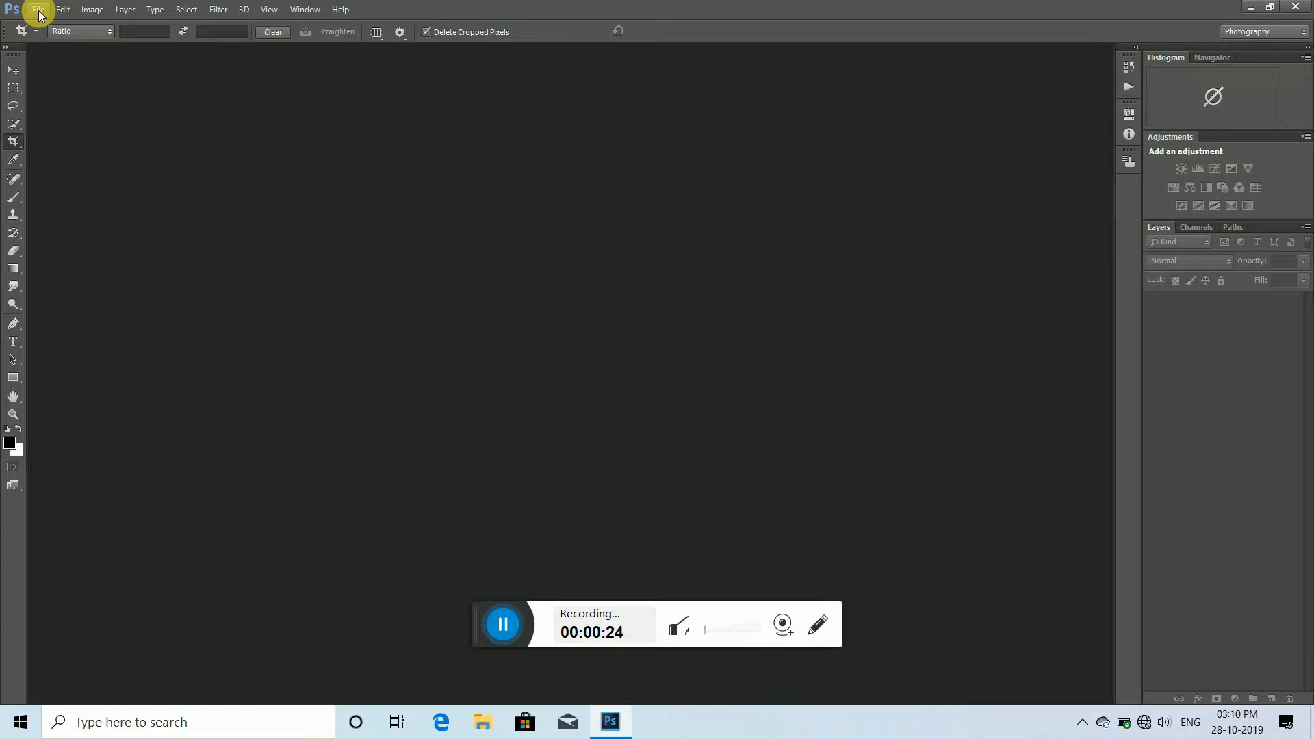
Step: Browse to USB Drive (D:) to choose an image to open
left_click(46, 12)
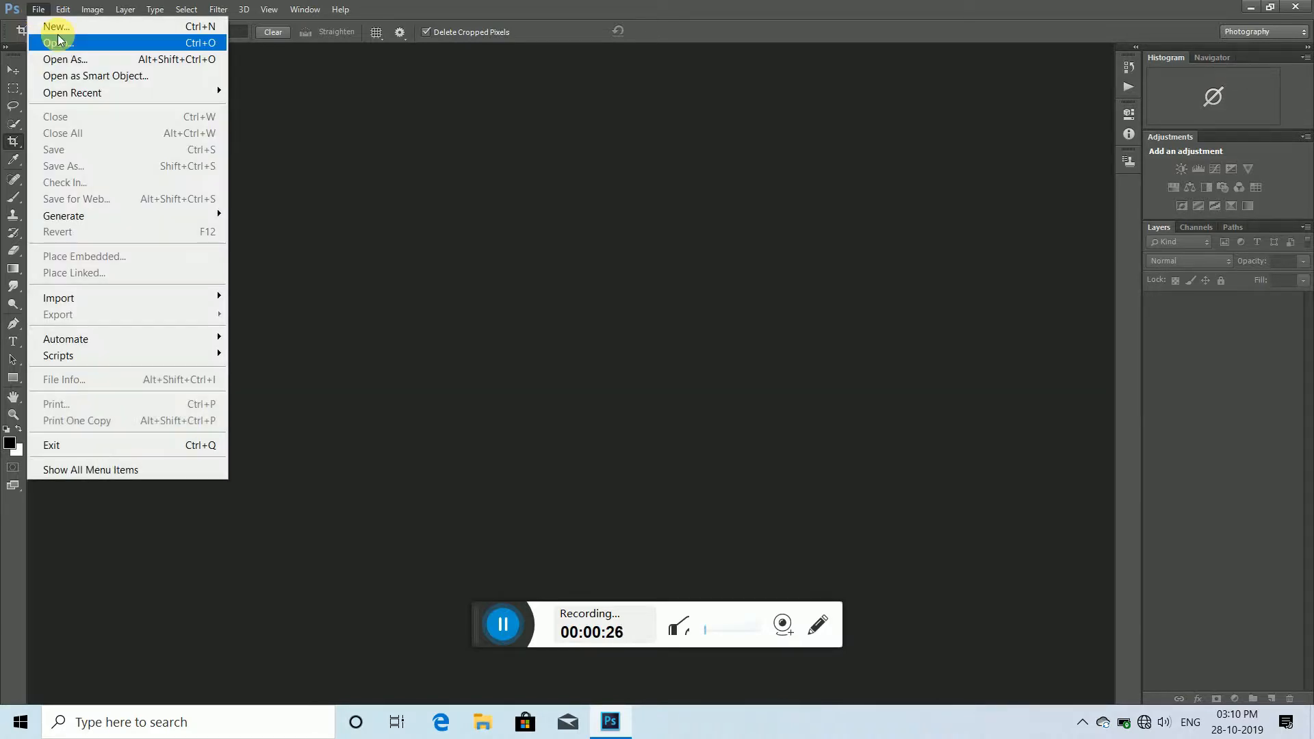
left_click(53, 40)
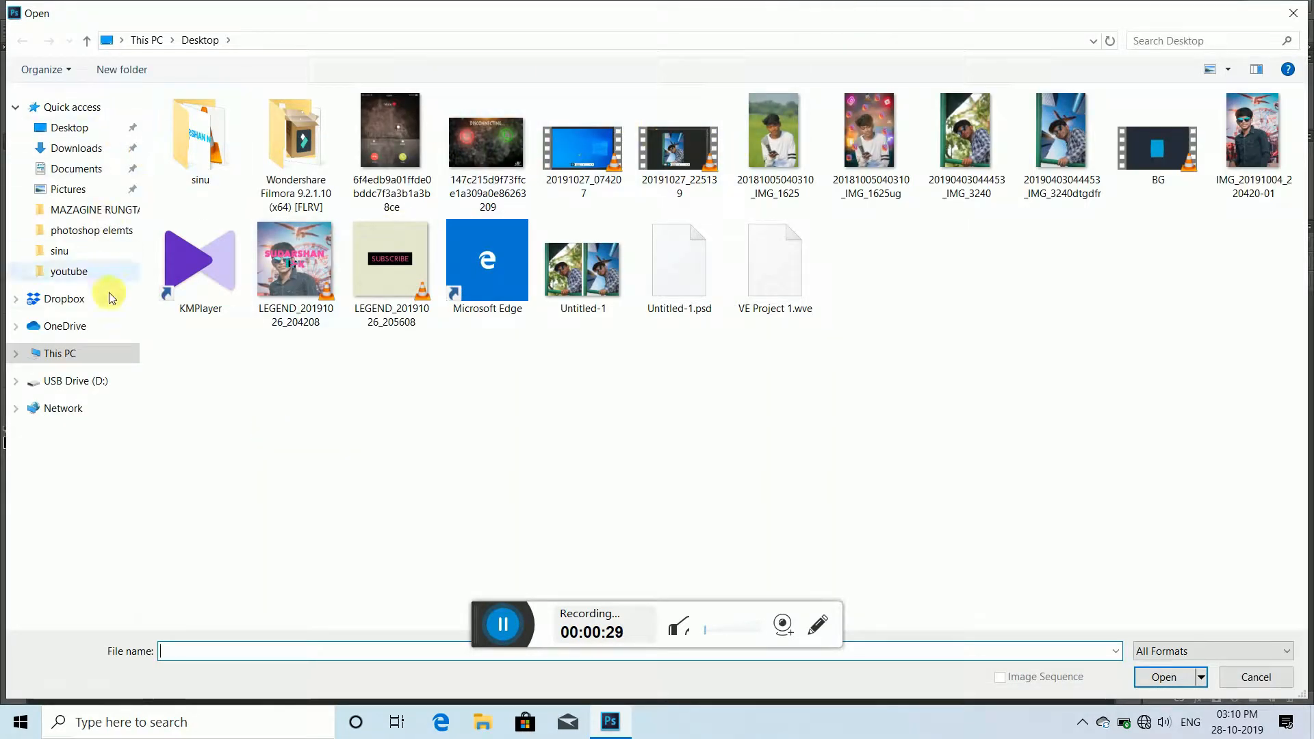
left_click(76, 380)
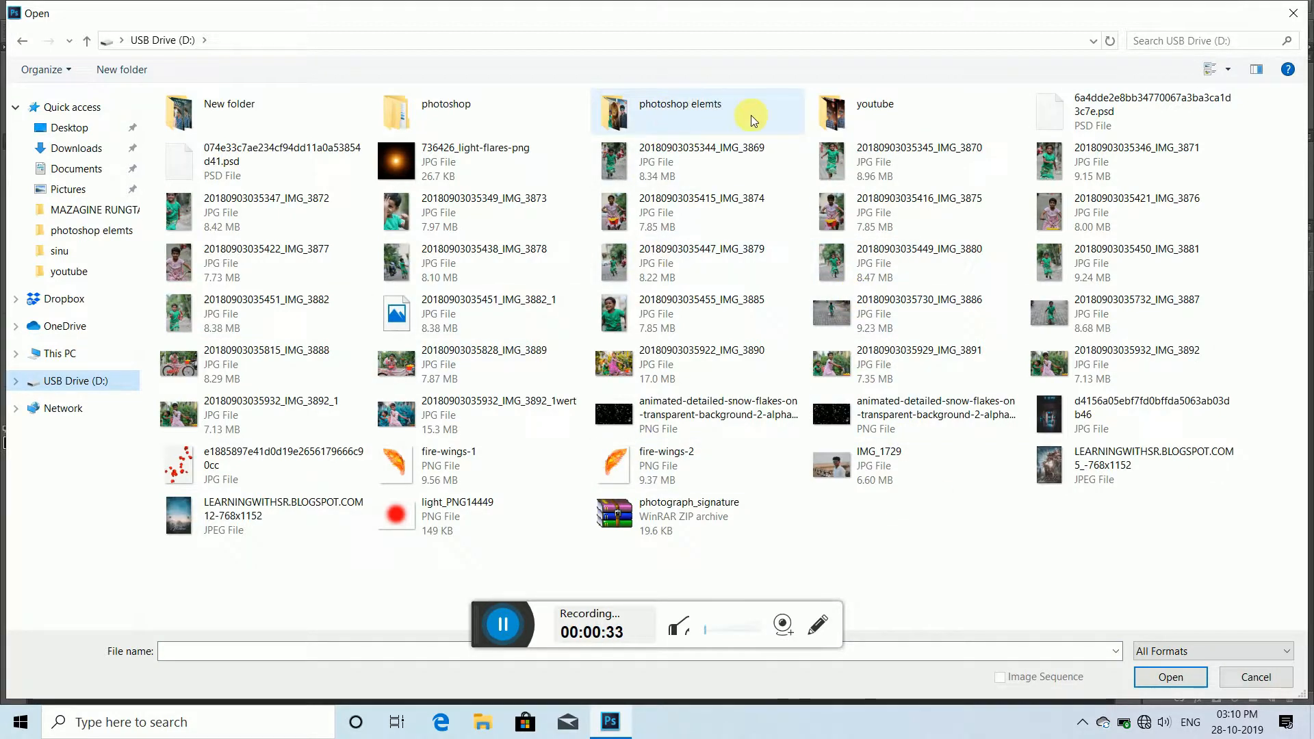
double_click(703, 113)
scroll(744, 194, "down", 1)
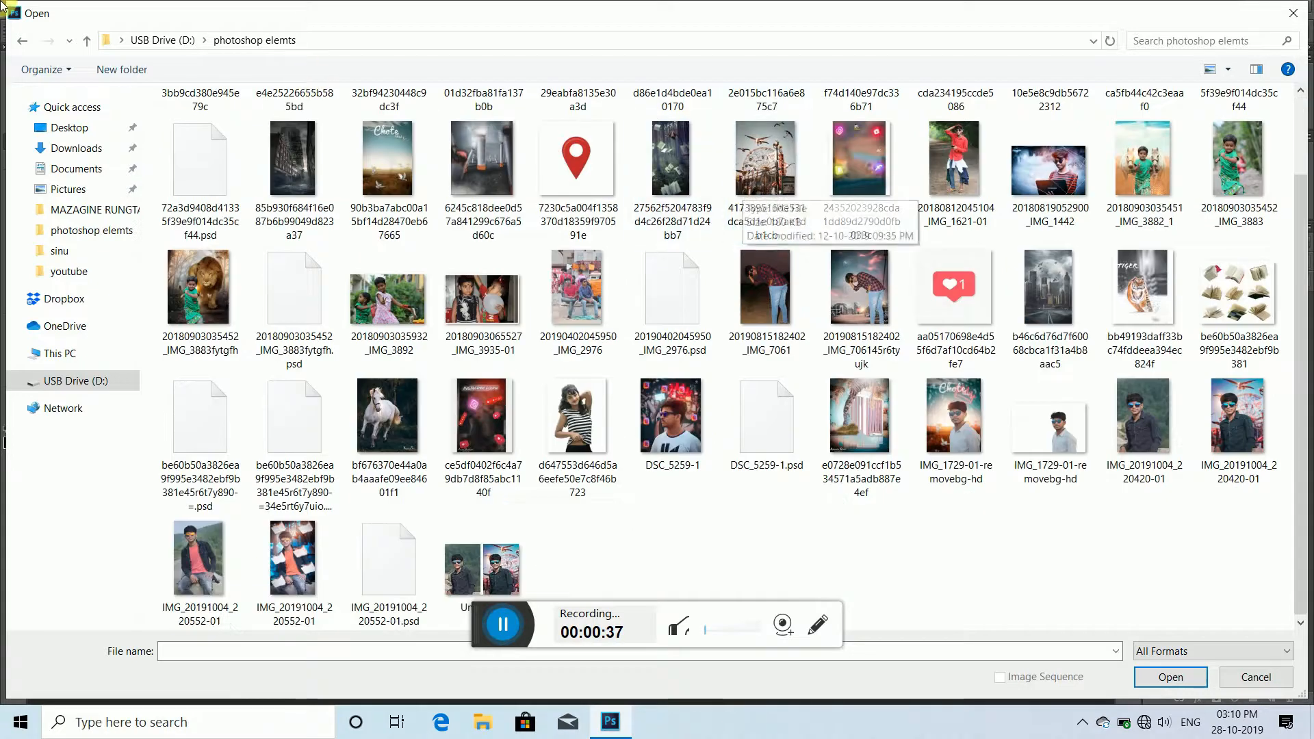
left_click(24, 44)
left_click(25, 44)
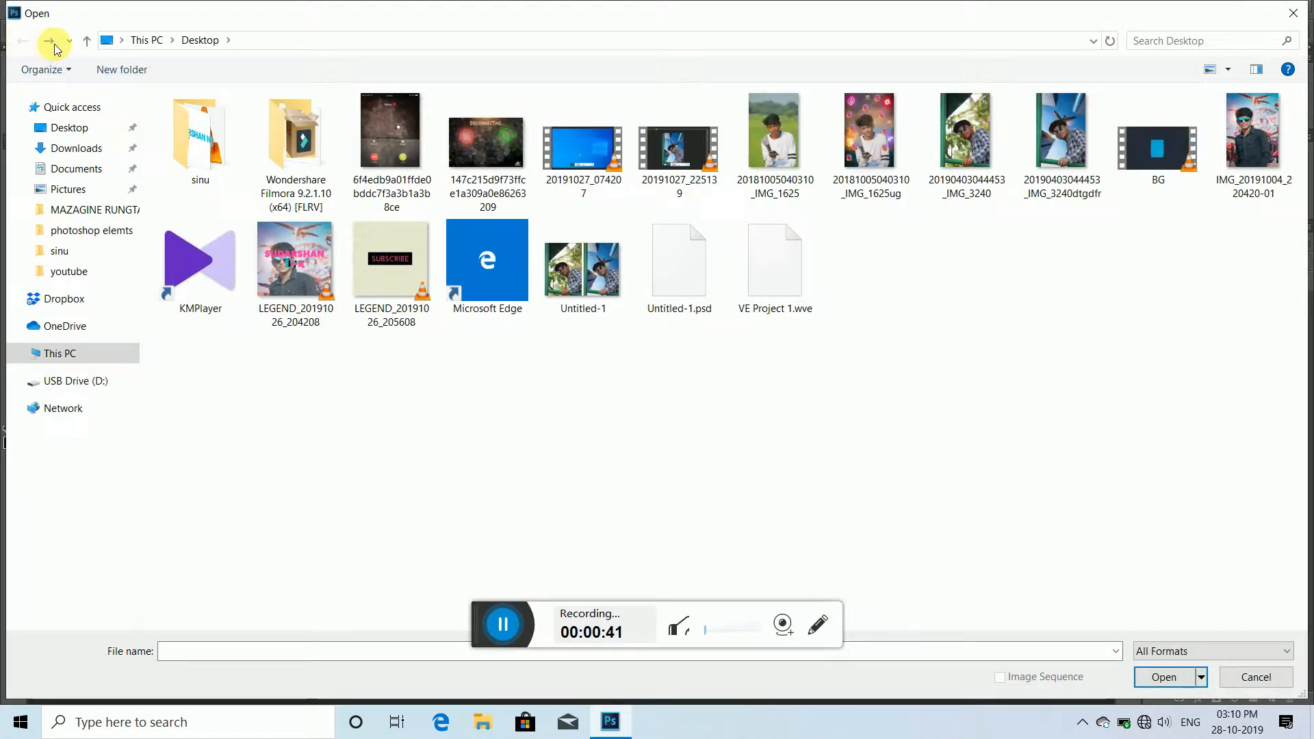
left_click(48, 41)
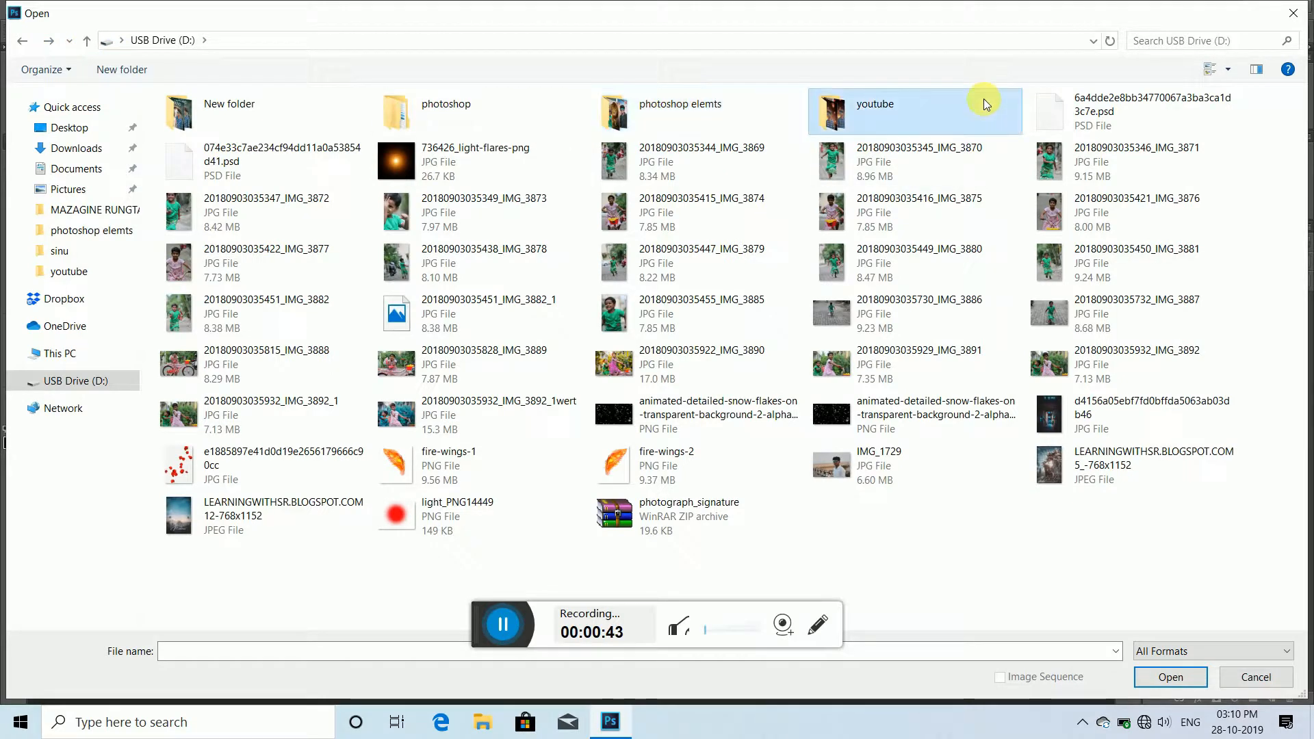
Step: Open the portrait photo IMG_1739.JPG from the youtube folder
double_click(983, 99)
left_click(1066, 129)
double_click(1066, 129)
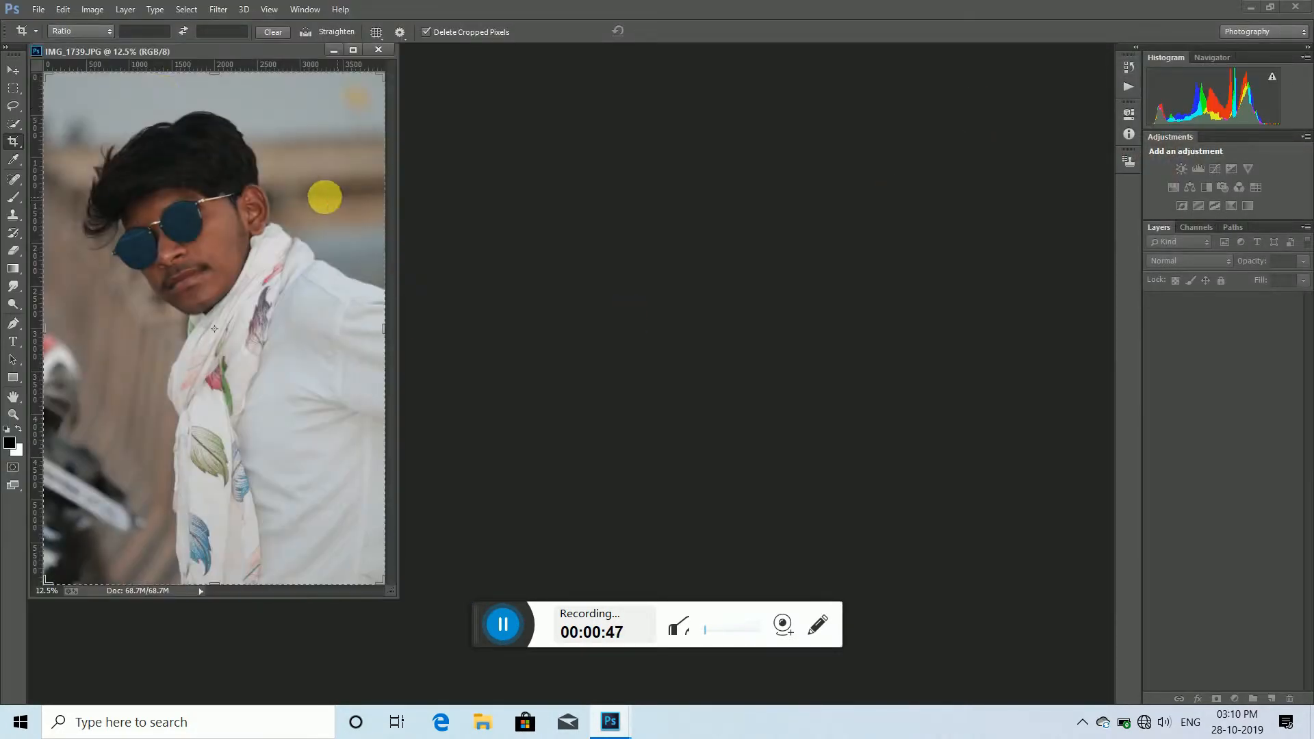
Step: Dock the photo's floating window as a tabbed document and commit the crop at the full image frame
left_click_drag(170, 51, 97, 50)
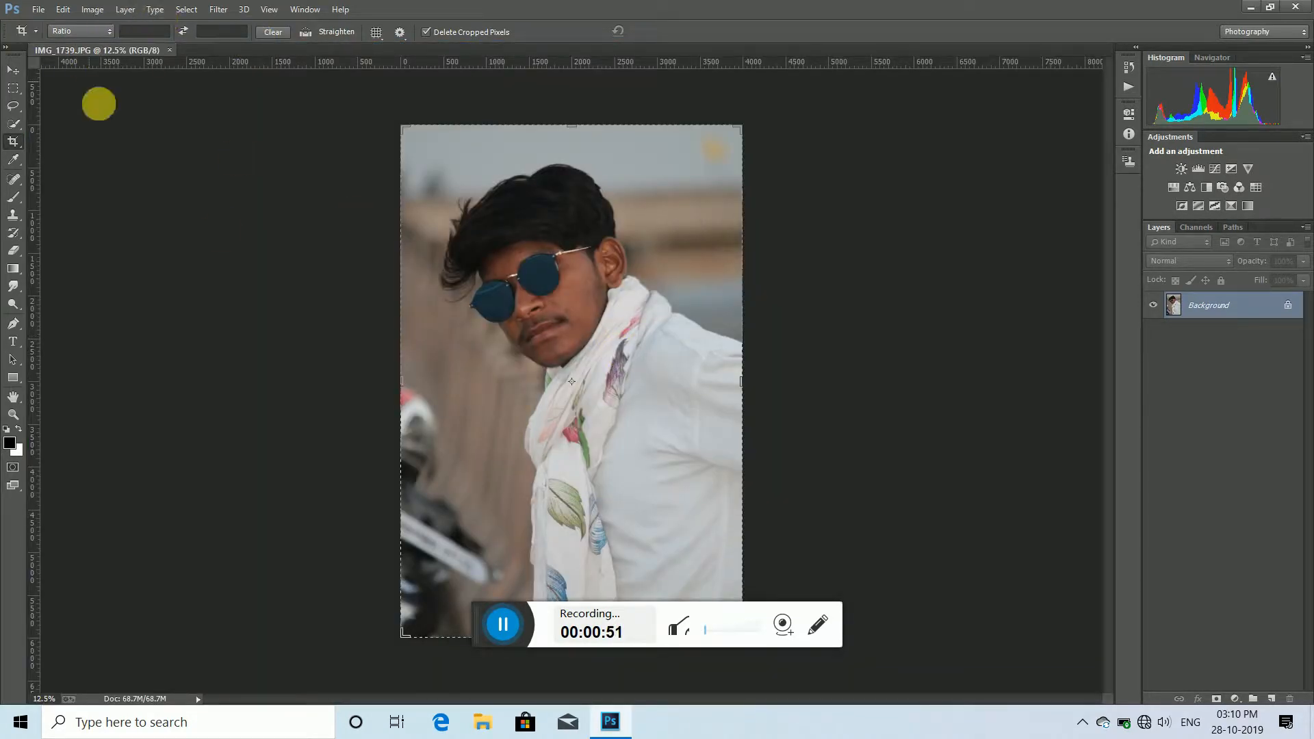
left_click(219, 228)
left_click(670, 41)
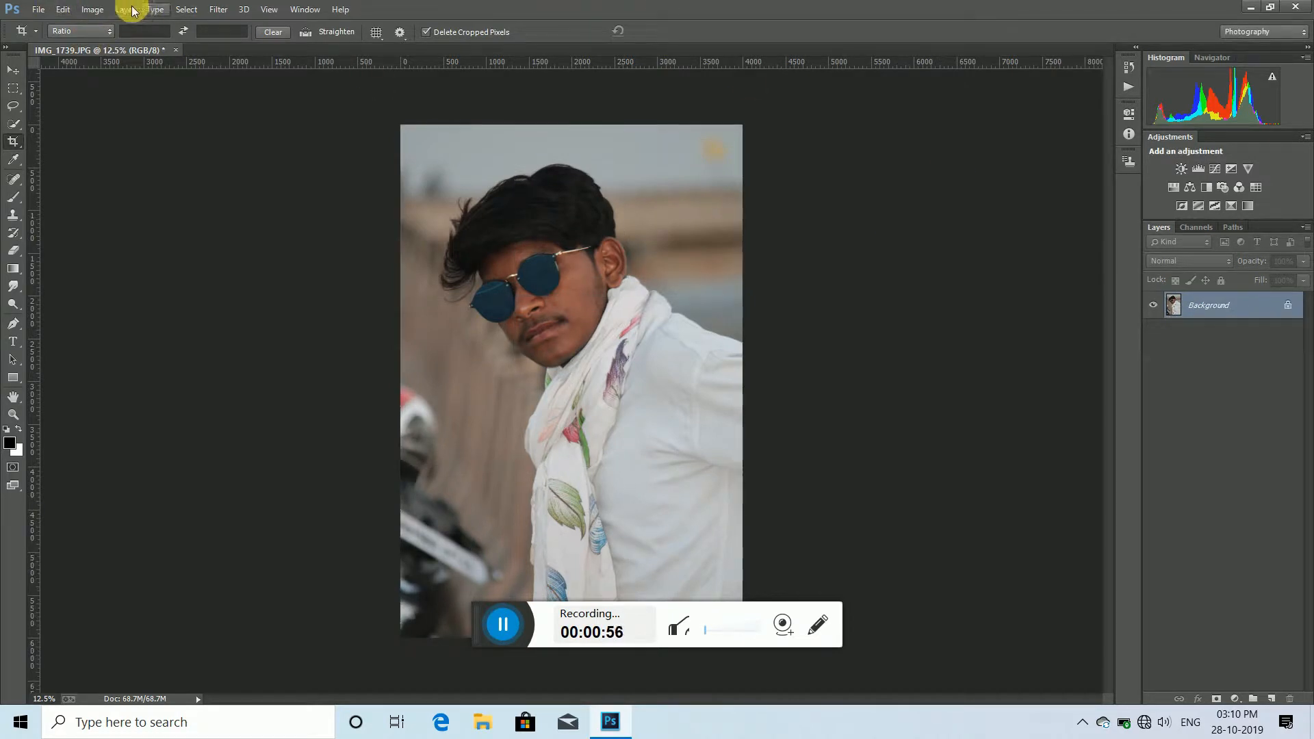
Step: Brighten the photo with a Curves adjustment by raising the RGB midtones from input 125 to output 160
left_click(95, 10)
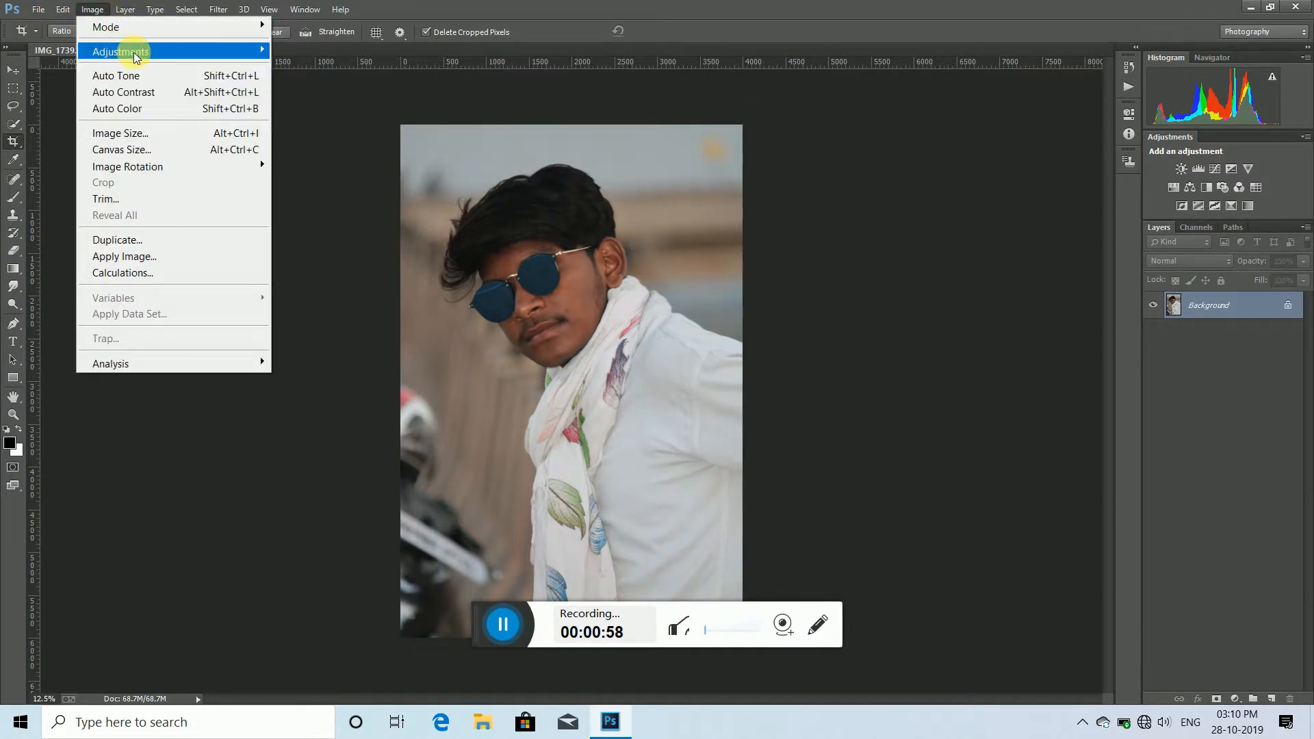
mouse_move(132, 52)
left_click(314, 85)
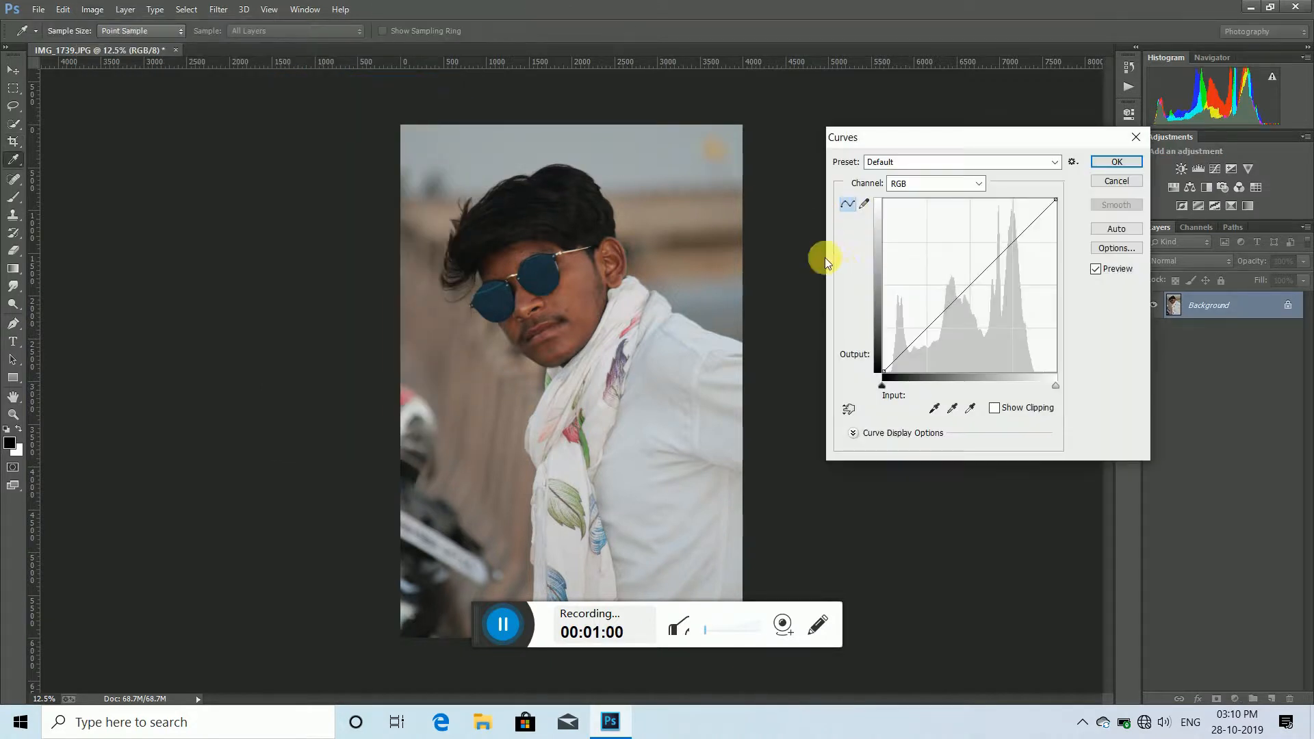
left_click_drag(982, 280, 971, 266)
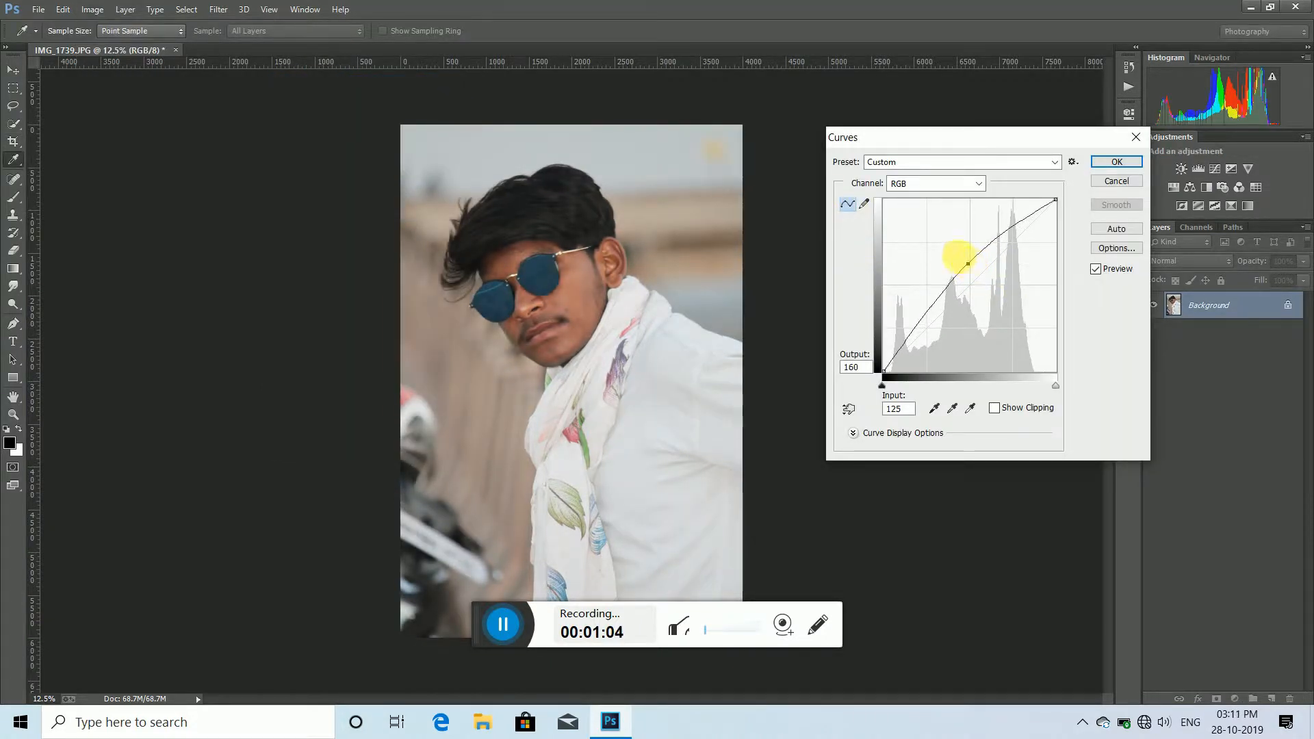
left_click(1117, 162)
key("c")
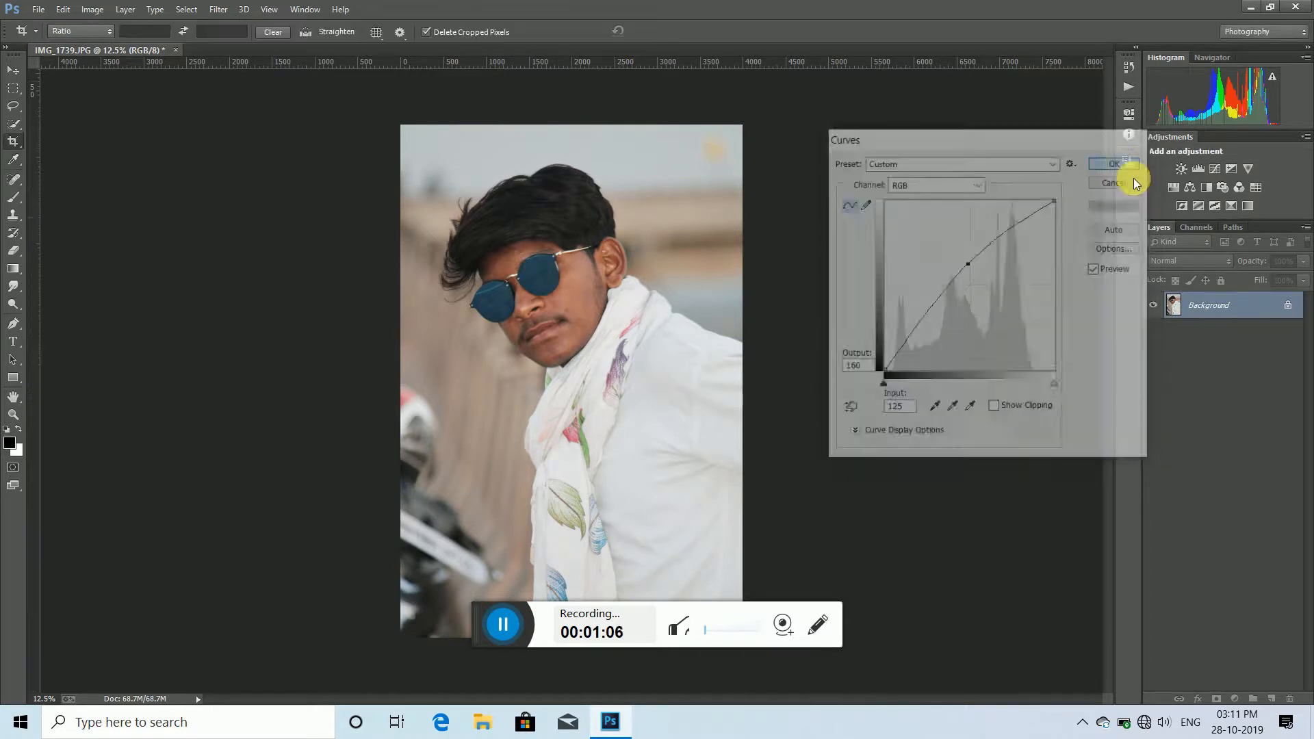
Step: Unlock the Background layer and add a Selective Color adjustment layer clipped to it
left_click(1288, 305)
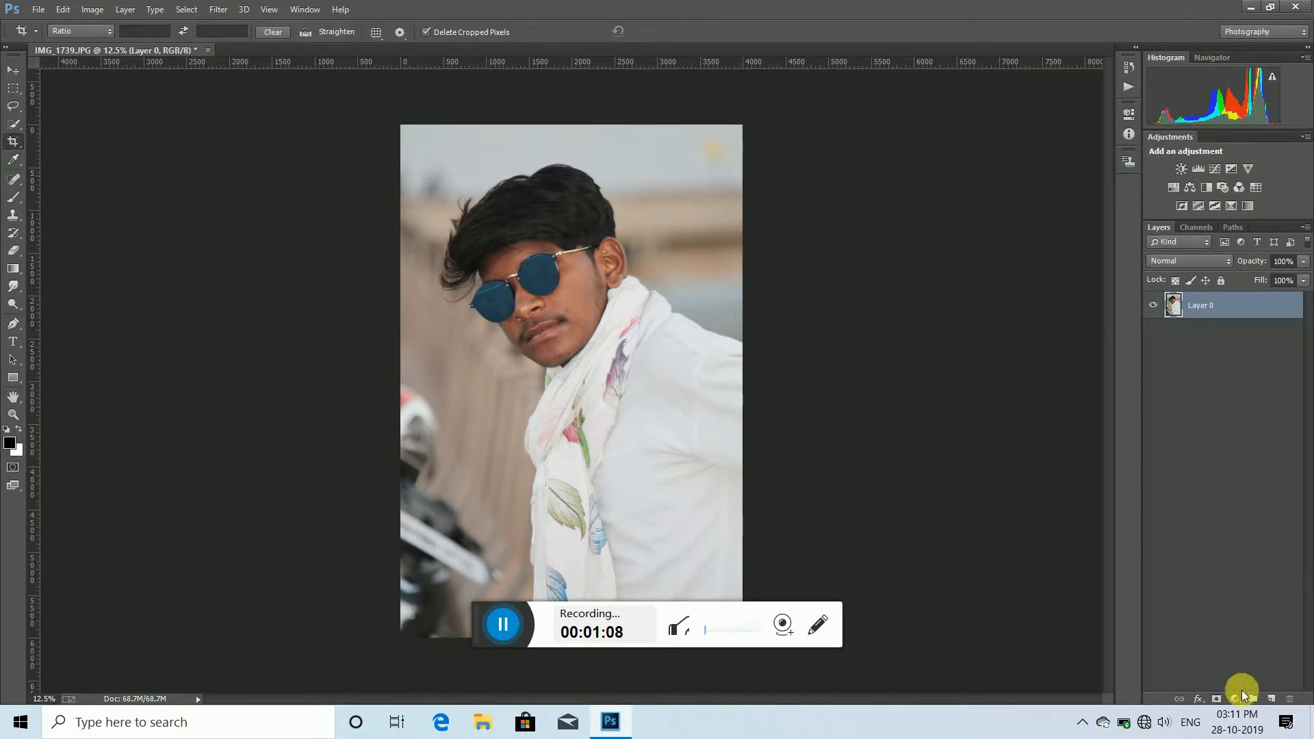
left_click(1236, 699)
left_click(1239, 689)
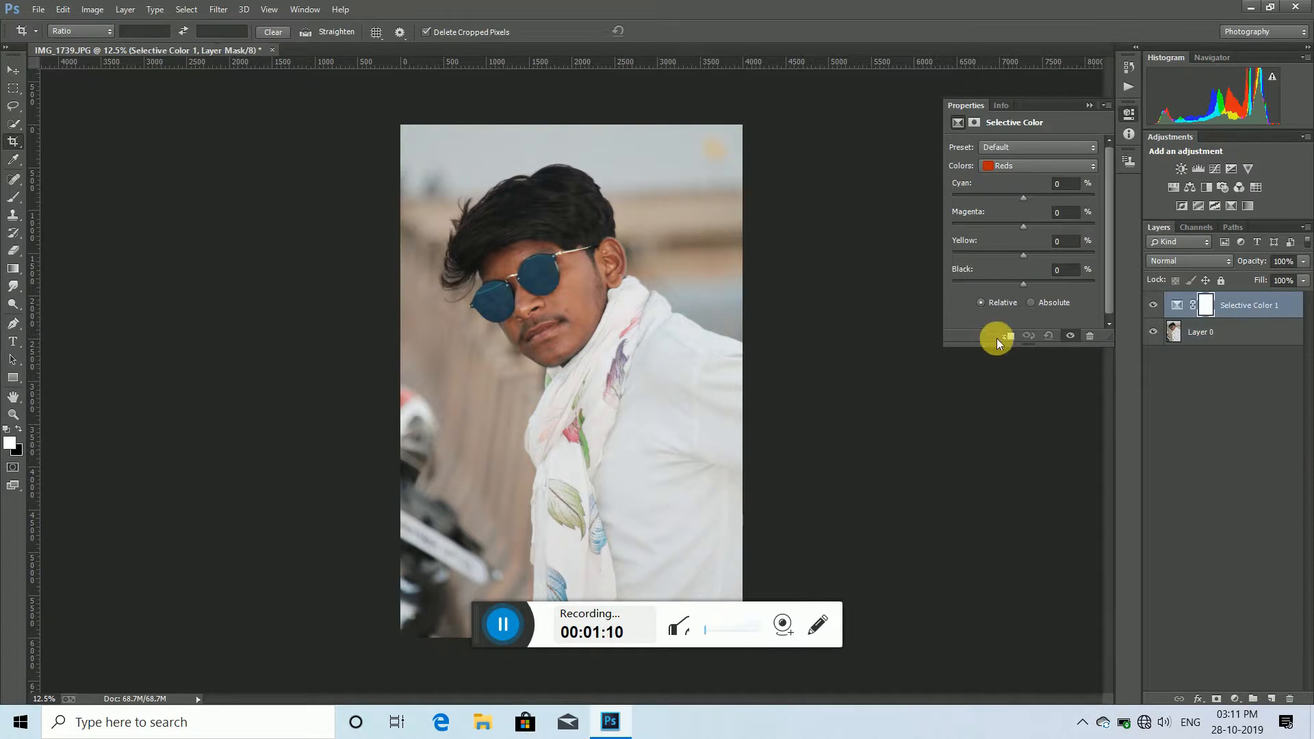
left_click(1012, 336)
Step: Set Black to -78% for the Reds and merge the Selective Color adjustment down into the photo layer
left_click_drag(1022, 283, 965, 298)
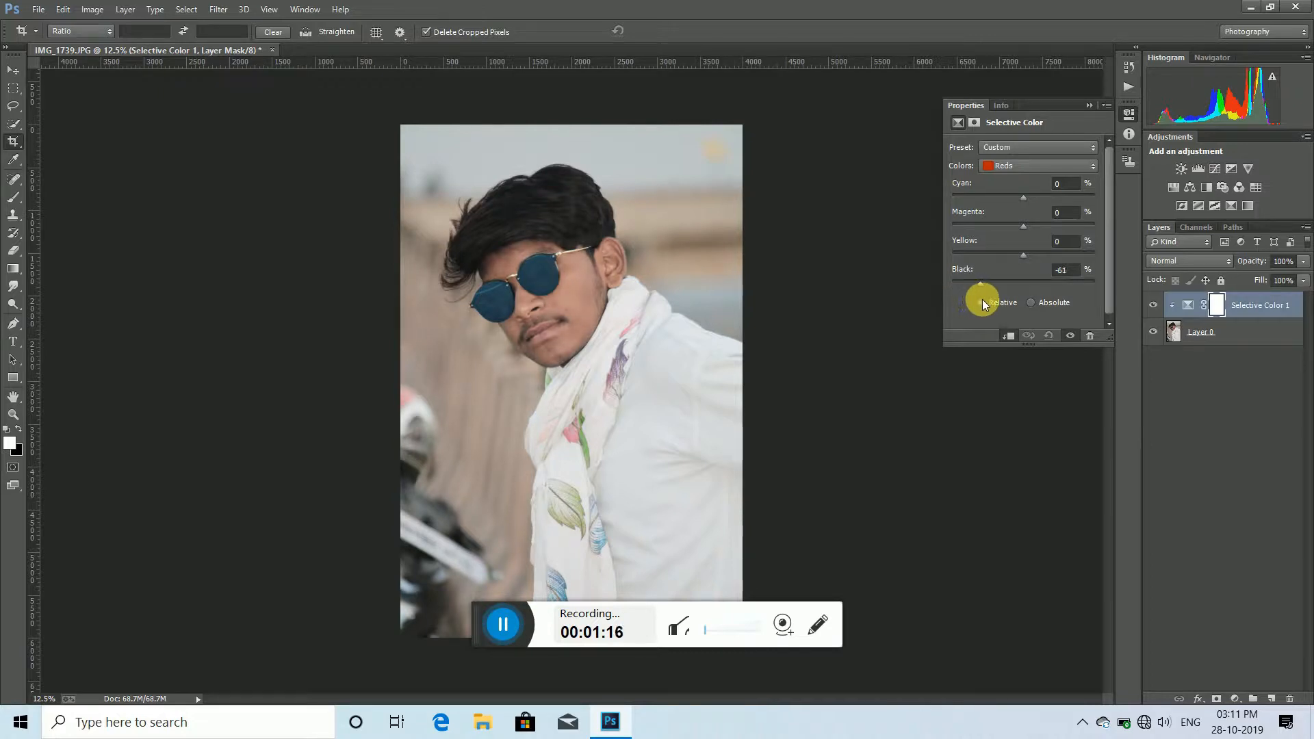
left_click_drag(963, 302, 959, 307)
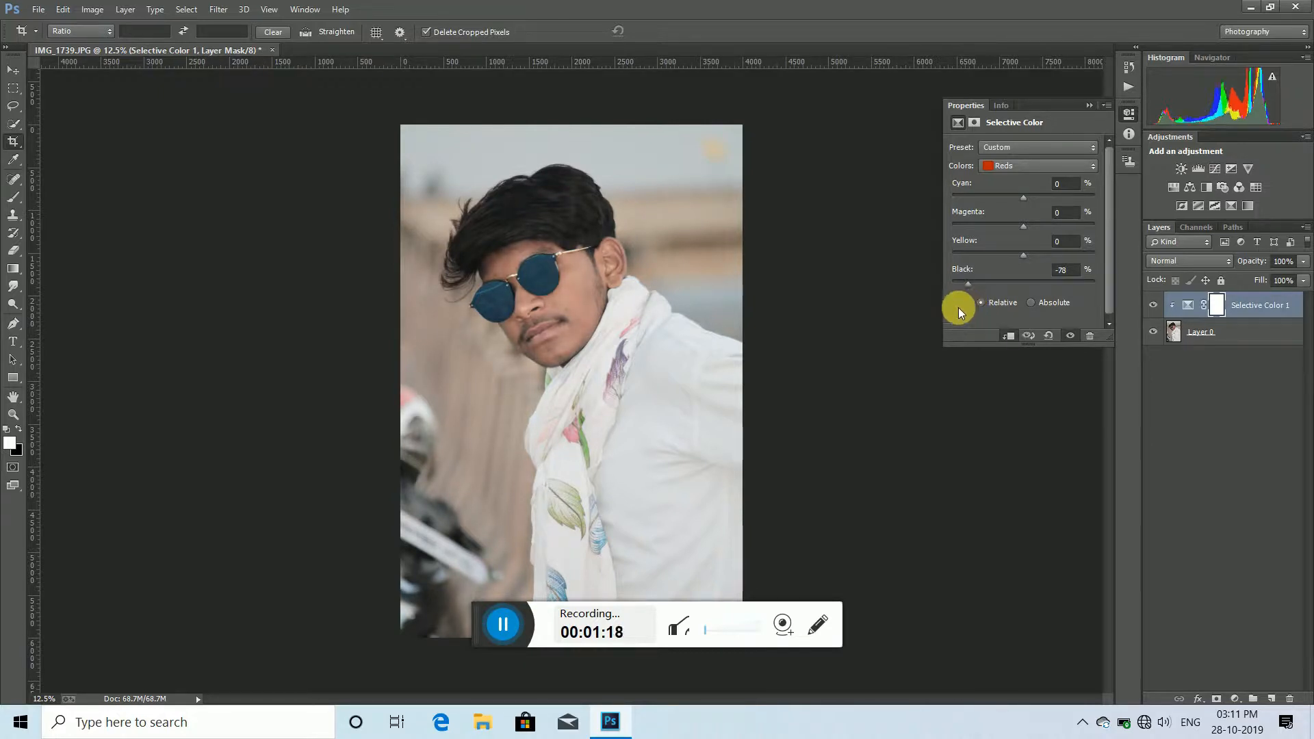
left_click(1089, 101)
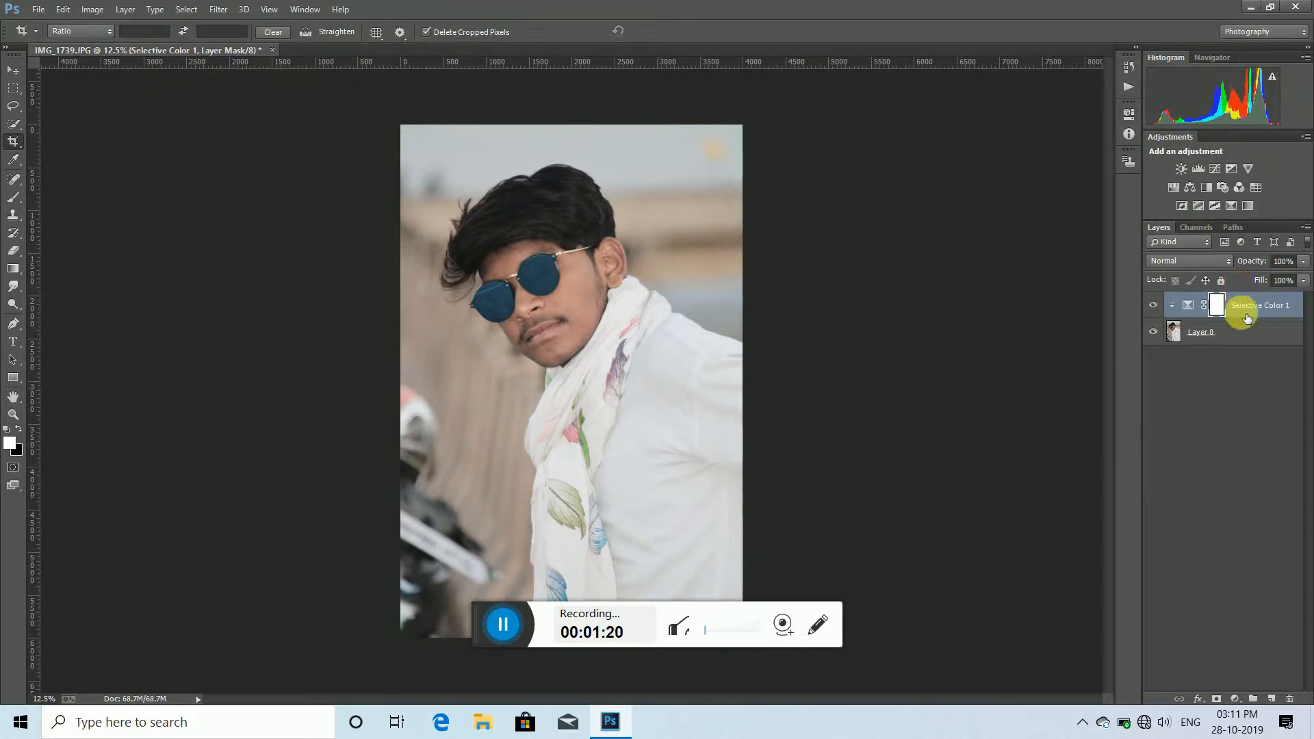
right_click(1255, 307)
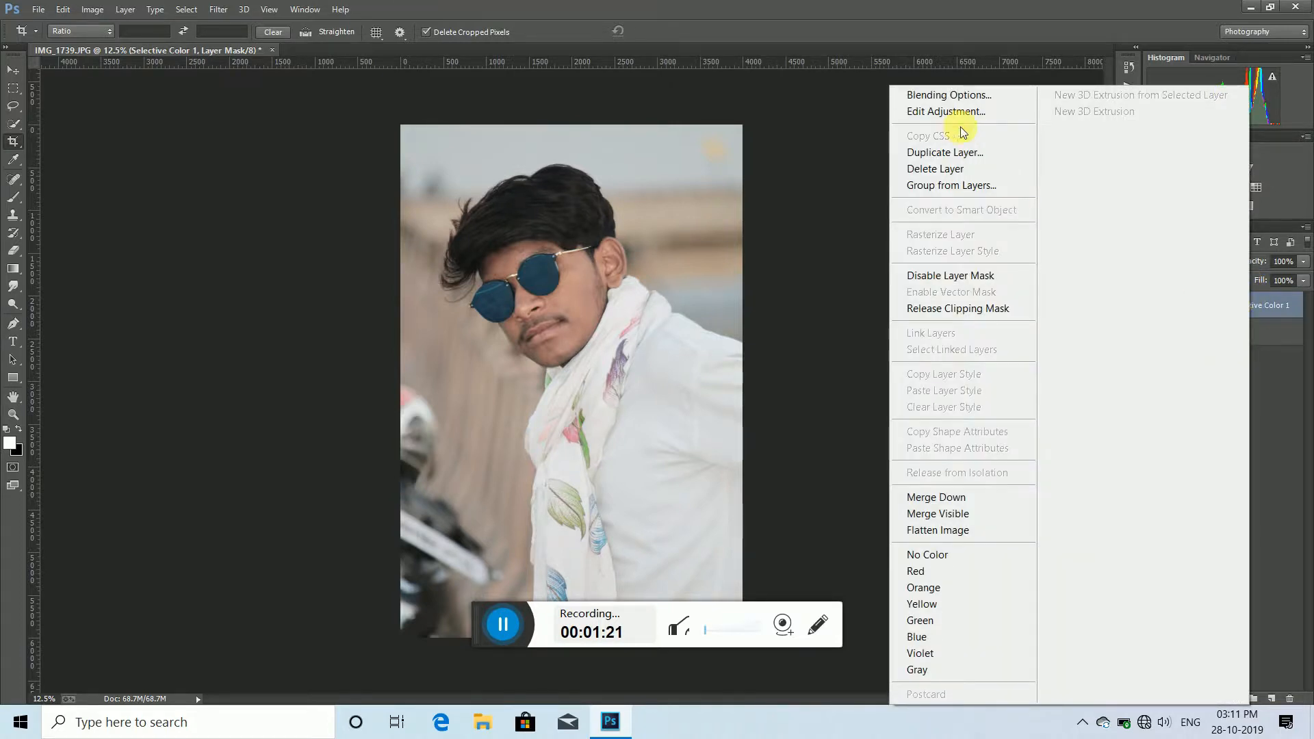
left_click(979, 496)
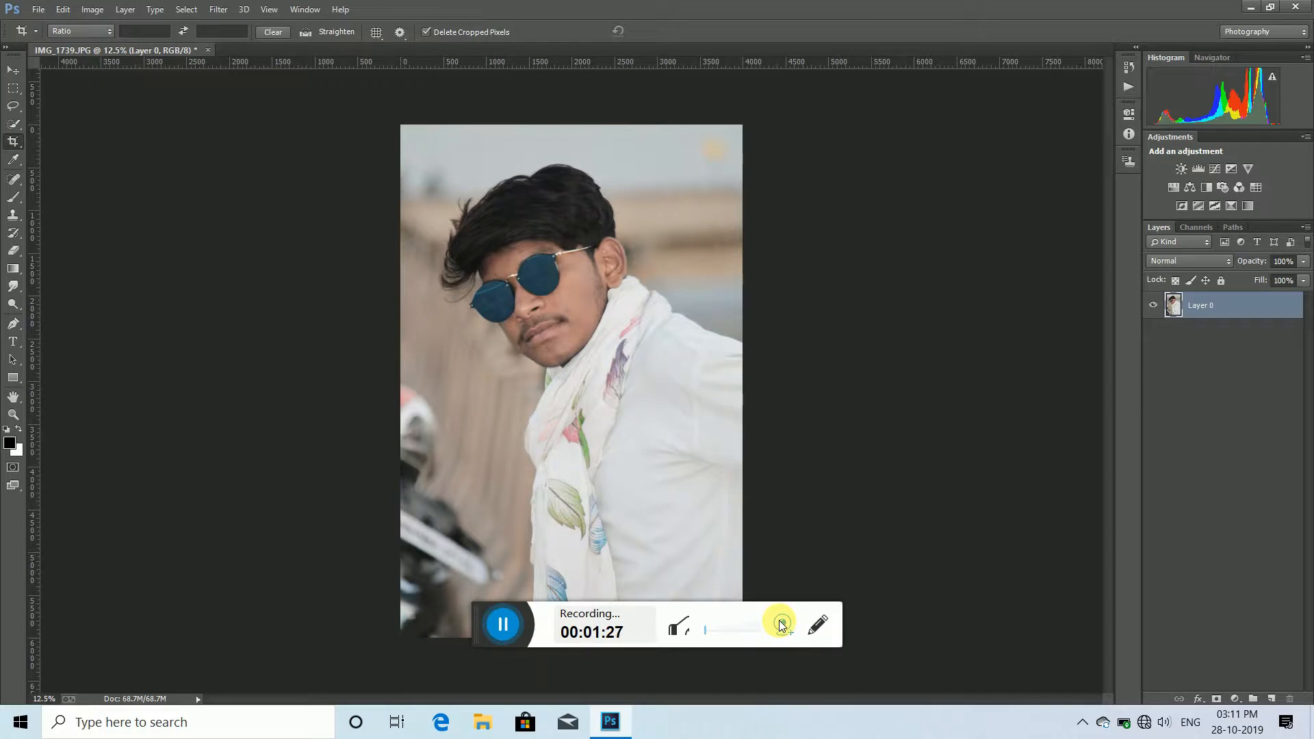
Step: Select the man's hair with the Quick Selection tool at 50% zoom
left_click(12, 413)
left_click_drag(497, 234, 525, 202)
left_click(525, 202)
left_click(13, 124)
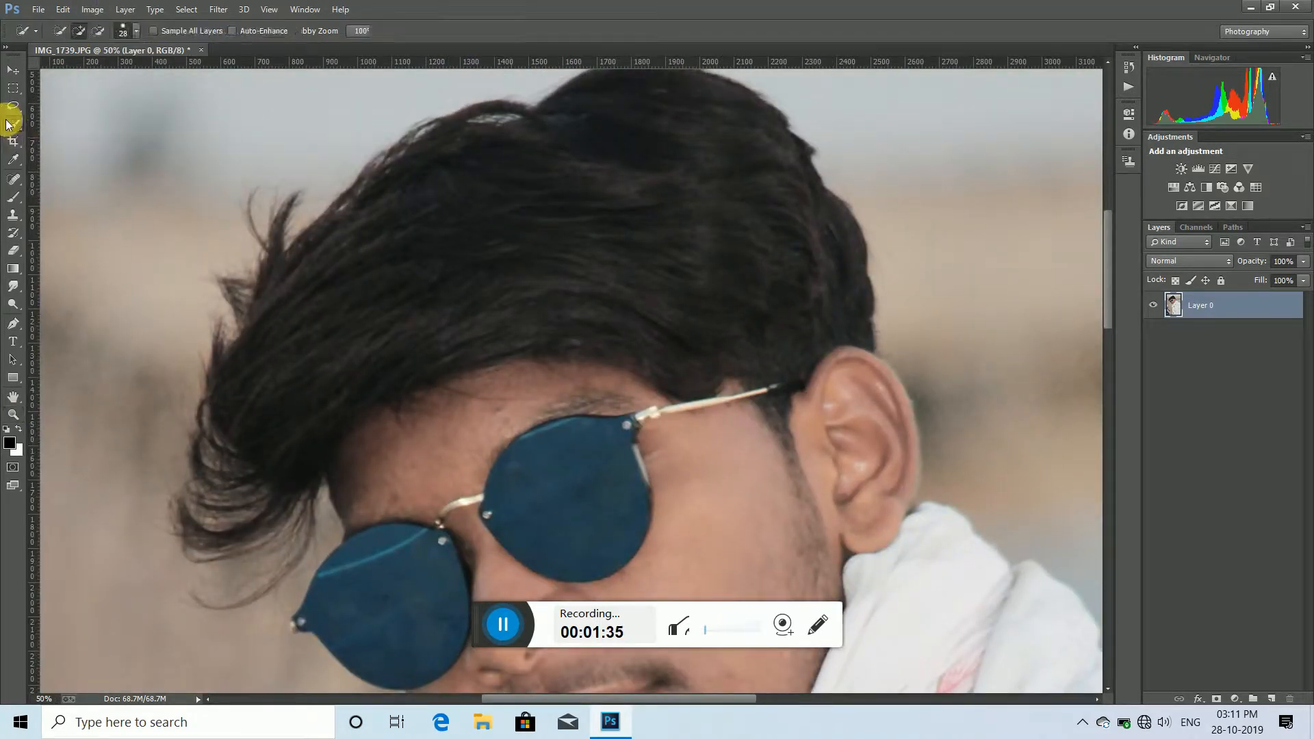
mouse_move(409, 179)
left_mouse_down()
mouse_move(414, 162)
mouse_move(487, 156)
left_mouse_up()
mouse_move(517, 224)
left_mouse_down()
mouse_move(525, 254)
mouse_move(668, 239)
mouse_move(740, 249)
mouse_move(755, 286)
mouse_move(653, 255)
mouse_move(698, 275)
mouse_move(532, 265)
mouse_move(404, 306)
mouse_move(230, 493)
mouse_move(202, 554)
mouse_move(338, 523)
mouse_move(302, 511)
left_mouse_up()
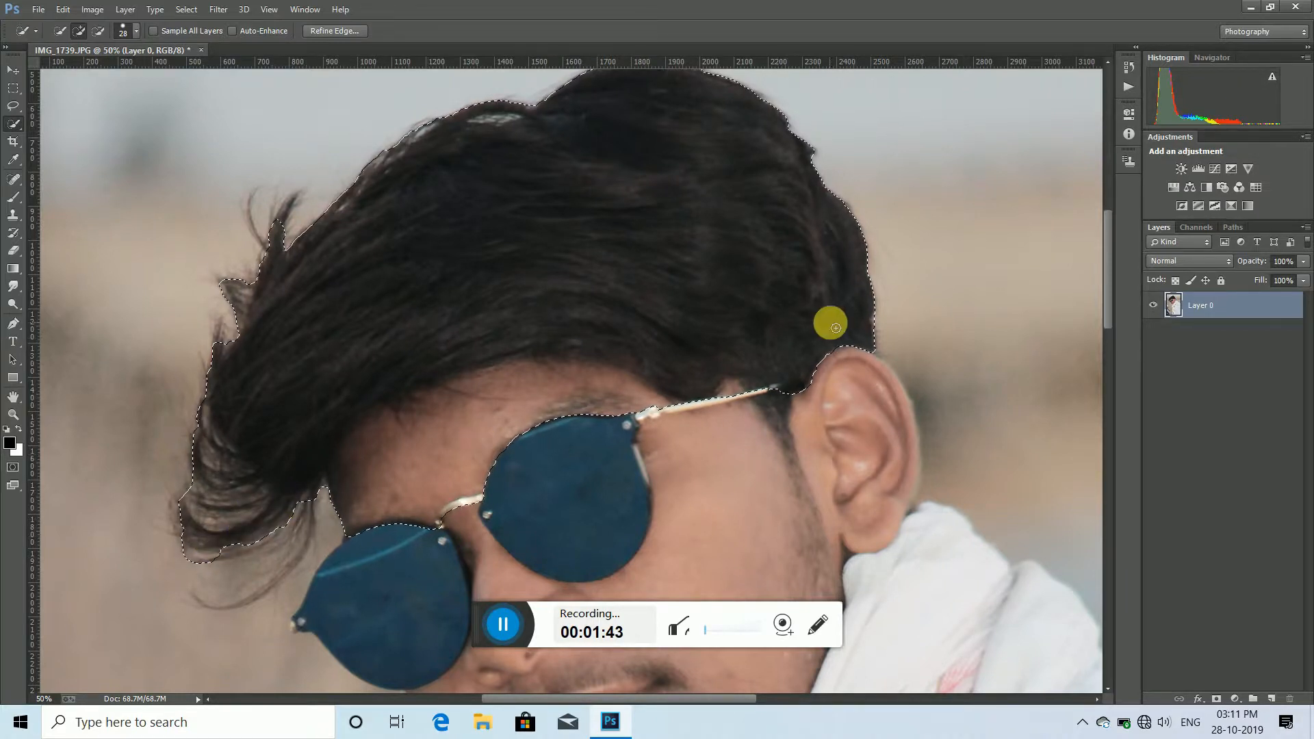
Step: Extend the selection over the man's face, sunglasses and ear
scroll(835, 328, "down", 6)
scroll(811, 325, "down", 1)
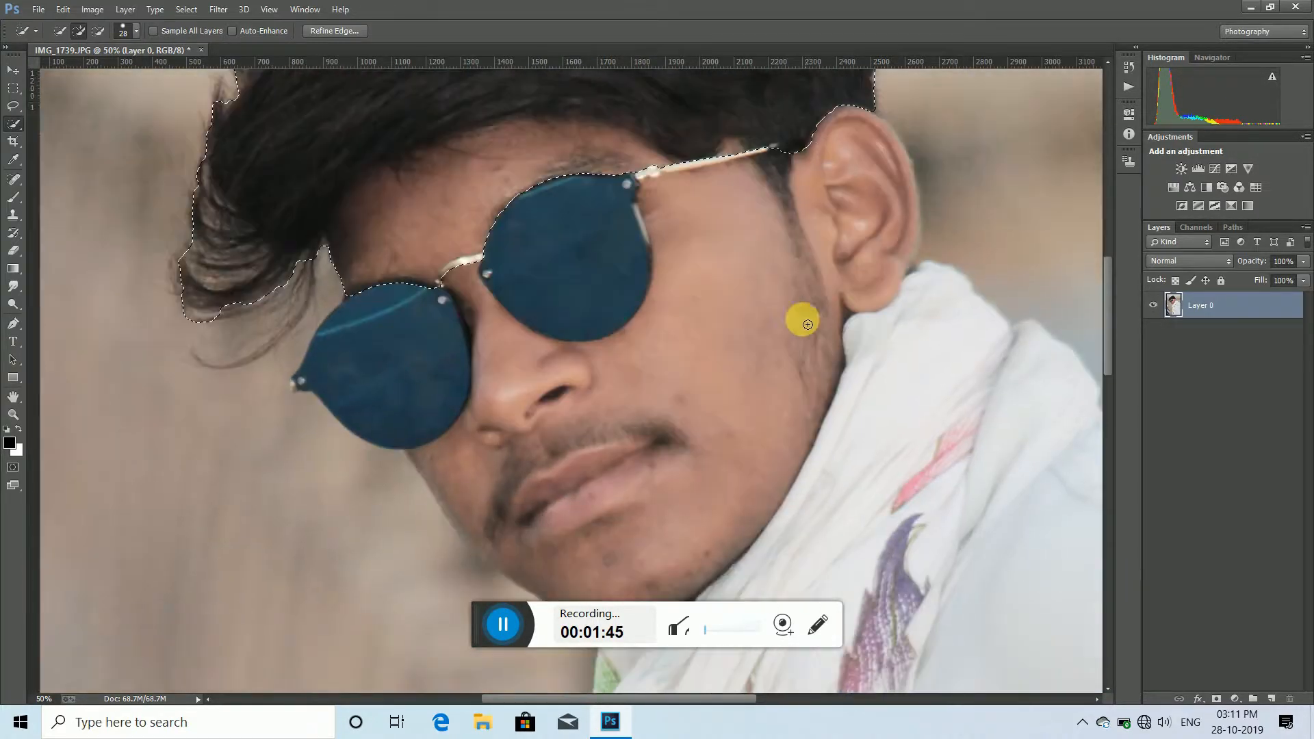
mouse_move(566, 214)
left_mouse_down()
mouse_move(548, 328)
mouse_move(412, 439)
mouse_move(381, 413)
mouse_move(432, 311)
mouse_move(552, 408)
mouse_move(625, 532)
mouse_move(666, 533)
mouse_move(645, 484)
mouse_move(910, 239)
mouse_move(818, 182)
mouse_move(922, 267)
mouse_move(913, 211)
left_mouse_up()
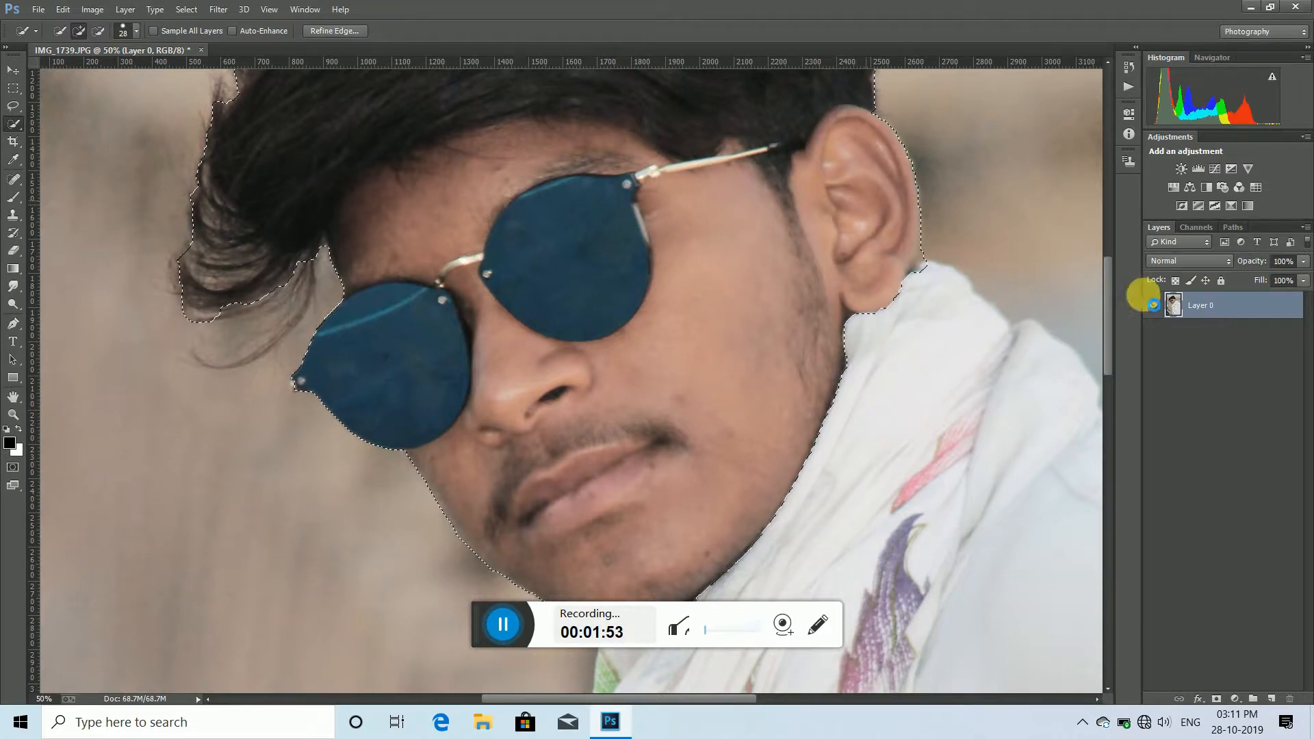
Step: Add the upper scarf below the chin and the adjoining part of the shirt to the selection
left_click_drag(1106, 289, 1088, 384)
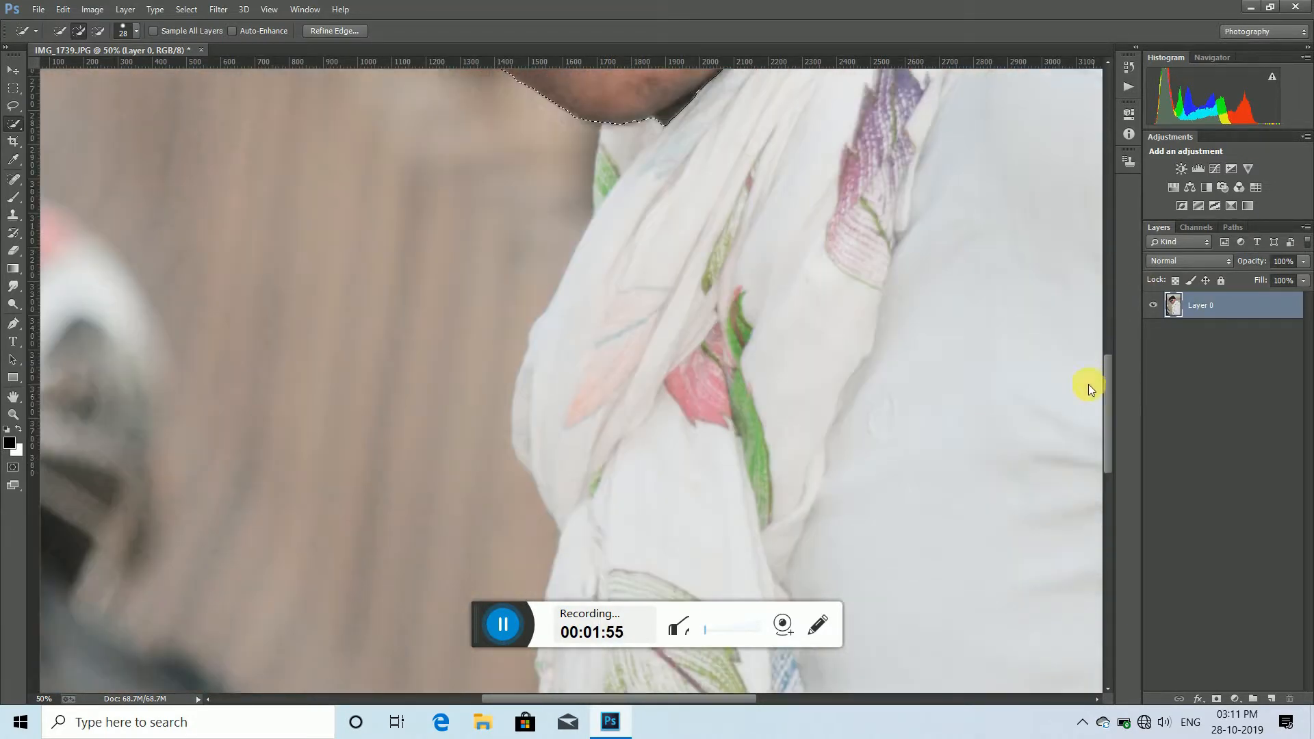
mouse_move(577, 363)
left_mouse_down()
mouse_move(562, 475)
mouse_move(699, 526)
mouse_move(793, 503)
mouse_move(869, 358)
left_mouse_up()
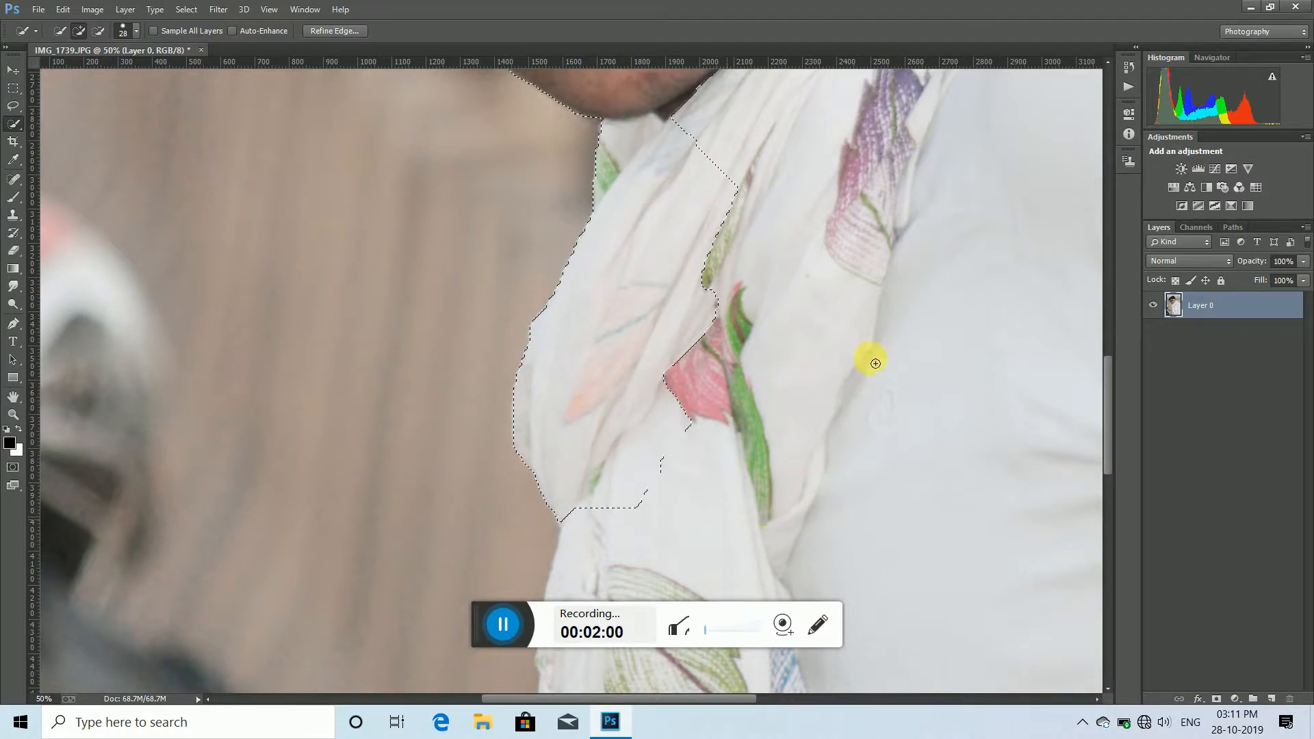
left_click_drag(970, 167, 980, 175)
left_click_drag(1007, 241, 948, 157)
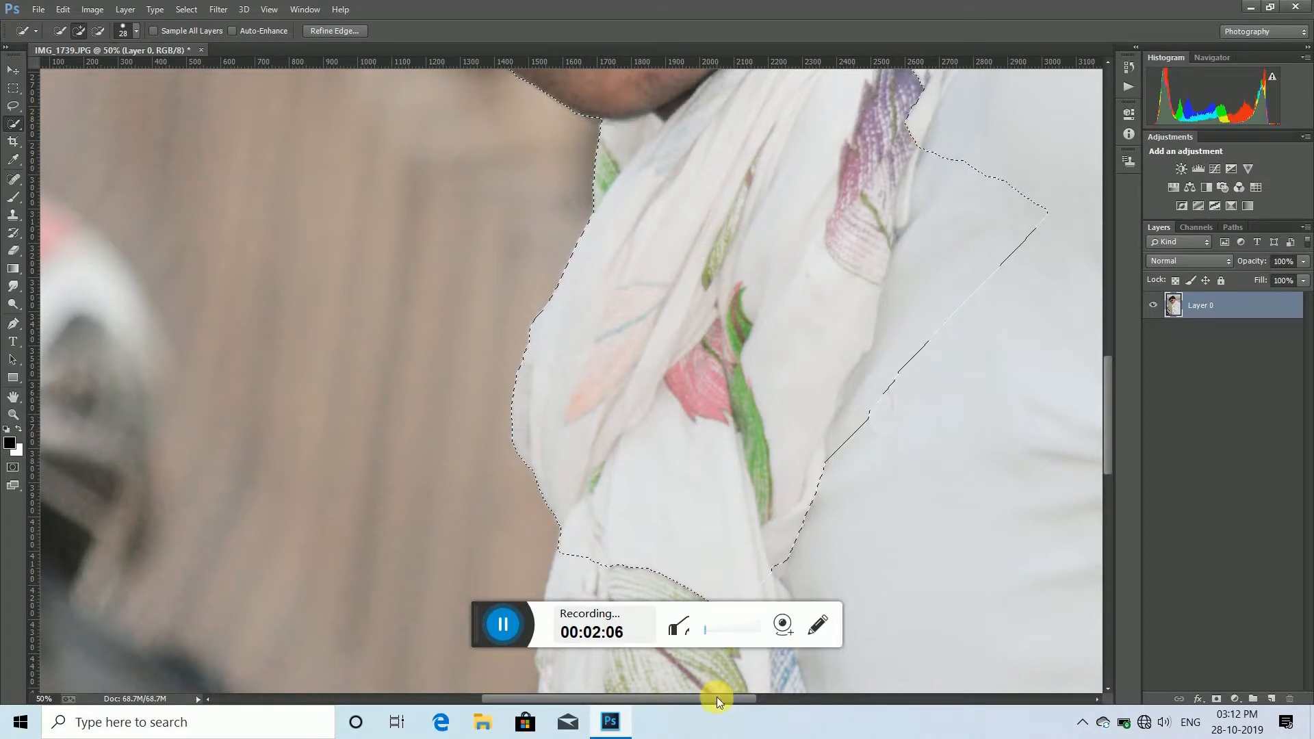
Step: Extend the selection over the shoulder, the rest of the shirt and the lower scarf down to the photo's bottom edge
left_click_drag(723, 699, 830, 698)
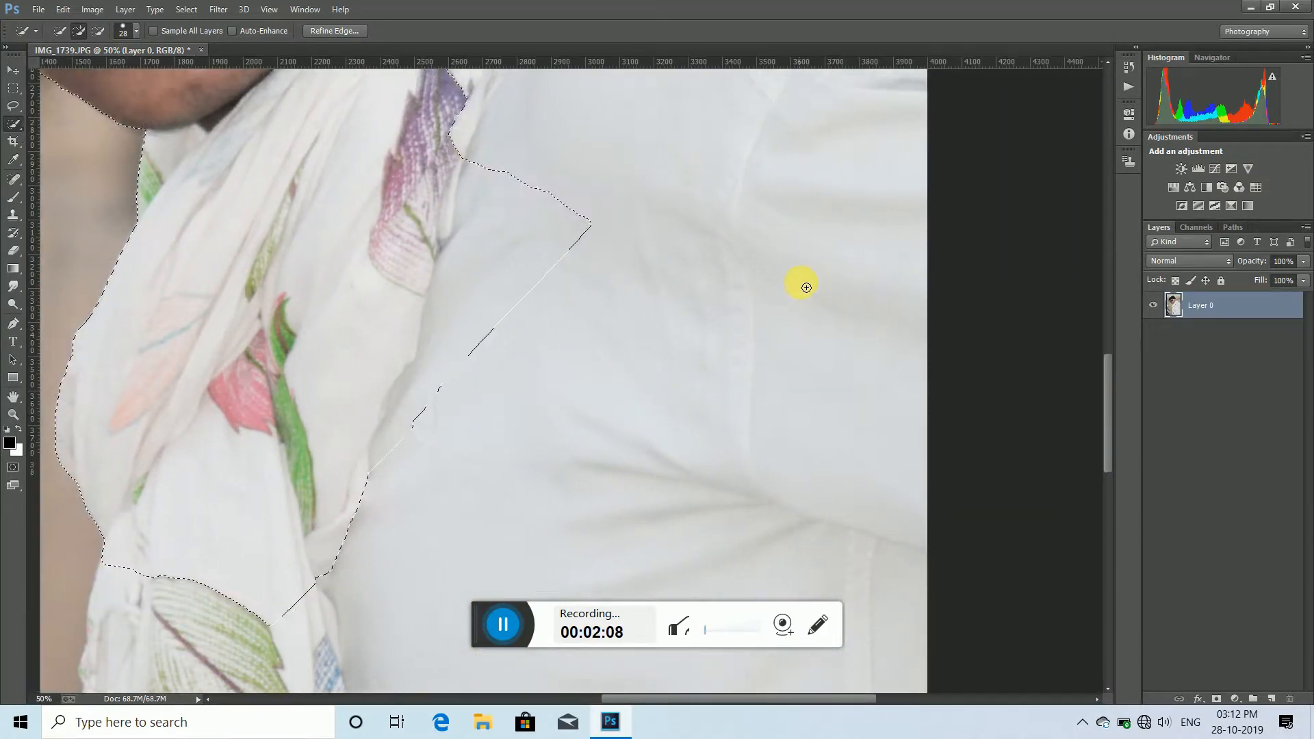
scroll(801, 282, "up", 2)
scroll(802, 275, "up", 5)
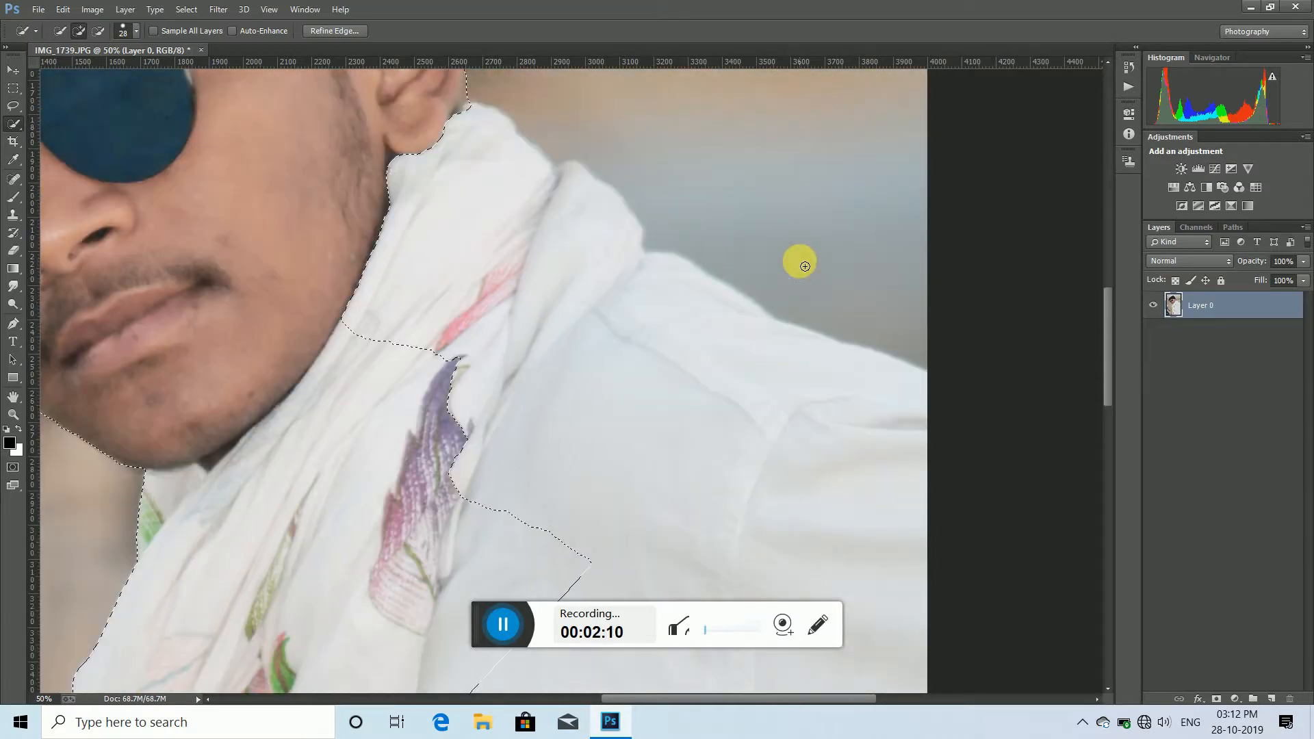
mouse_move(416, 130)
left_mouse_down()
mouse_move(693, 360)
mouse_move(935, 466)
mouse_move(922, 427)
mouse_move(759, 347)
mouse_move(849, 348)
mouse_move(819, 542)
mouse_move(859, 480)
mouse_move(1139, 356)
mouse_move(897, 369)
mouse_move(1107, 311)
mouse_move(1098, 493)
left_mouse_up()
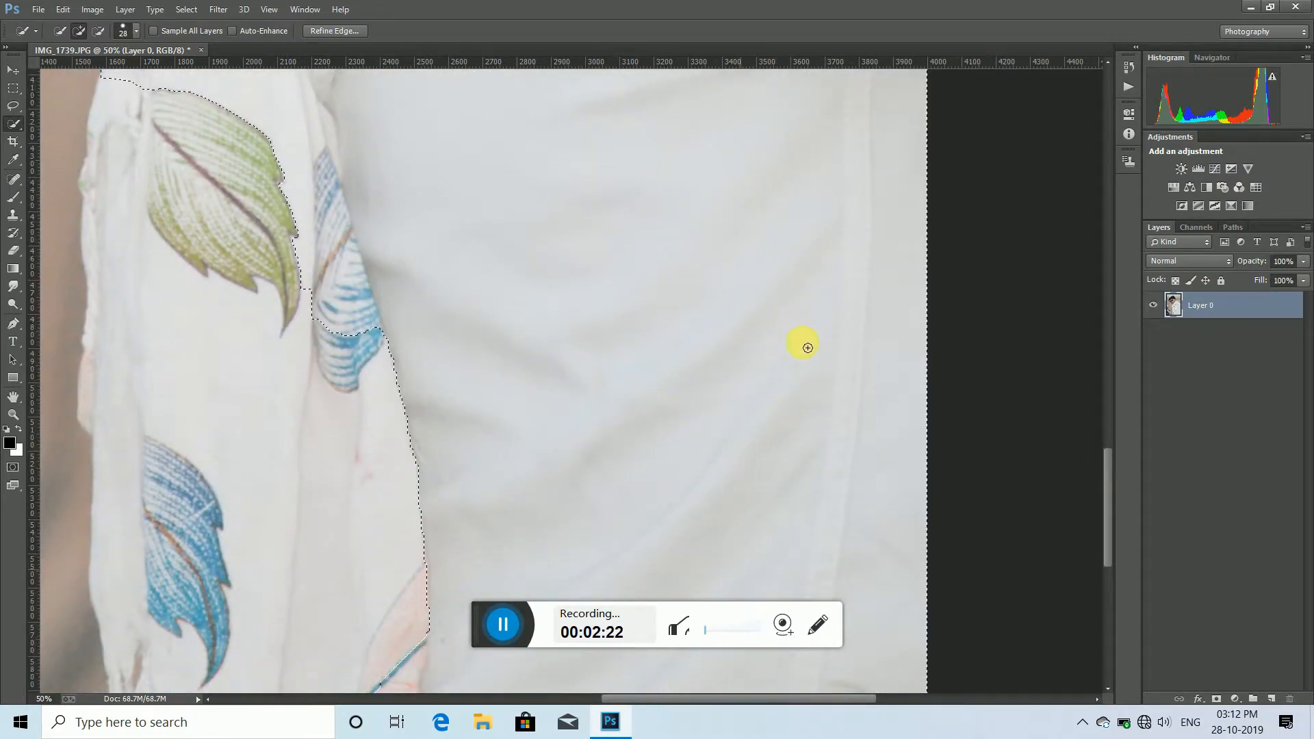
left_click_drag(1109, 471, 1109, 521)
mouse_move(464, 296)
left_mouse_down()
mouse_move(161, 343)
mouse_move(185, 244)
left_mouse_up()
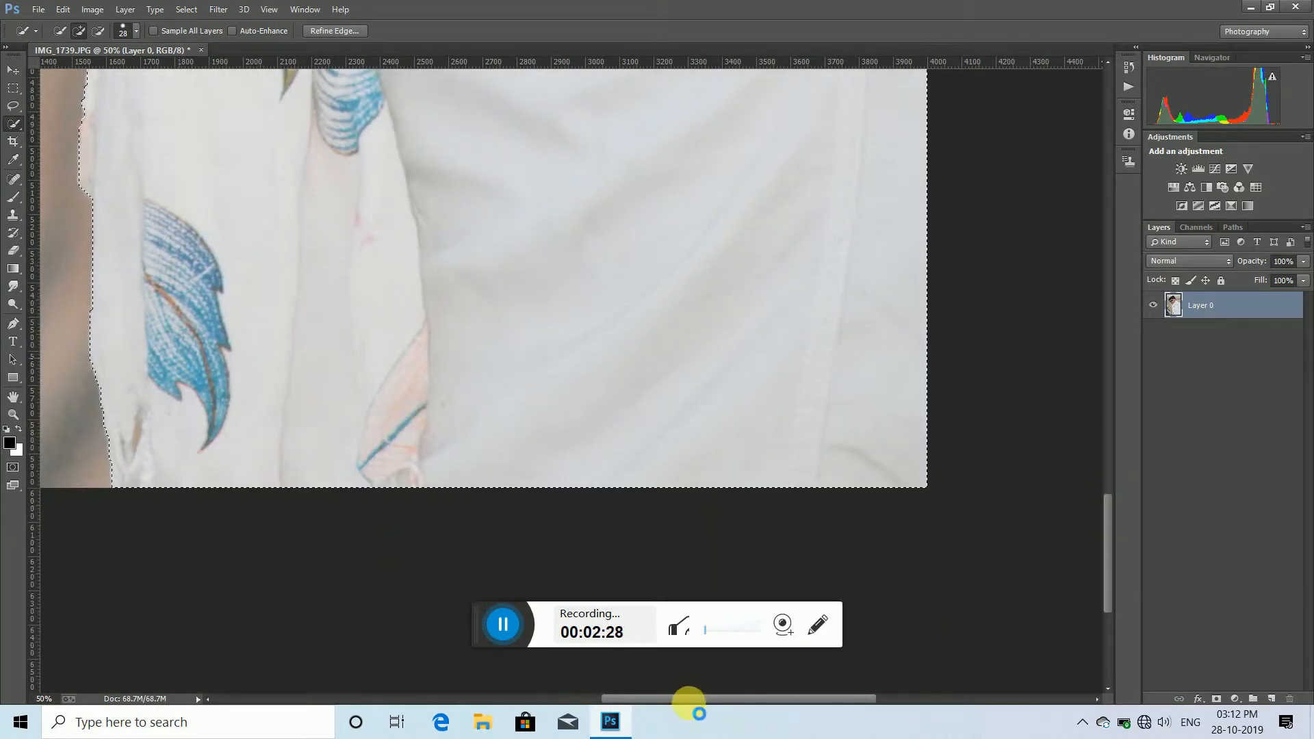
Step: Refine the selection around the loose hair strands at the front of the head, ending with the whole photo in view
left_click_drag(689, 699, 587, 691)
left_click_drag(1106, 530, 1098, 231)
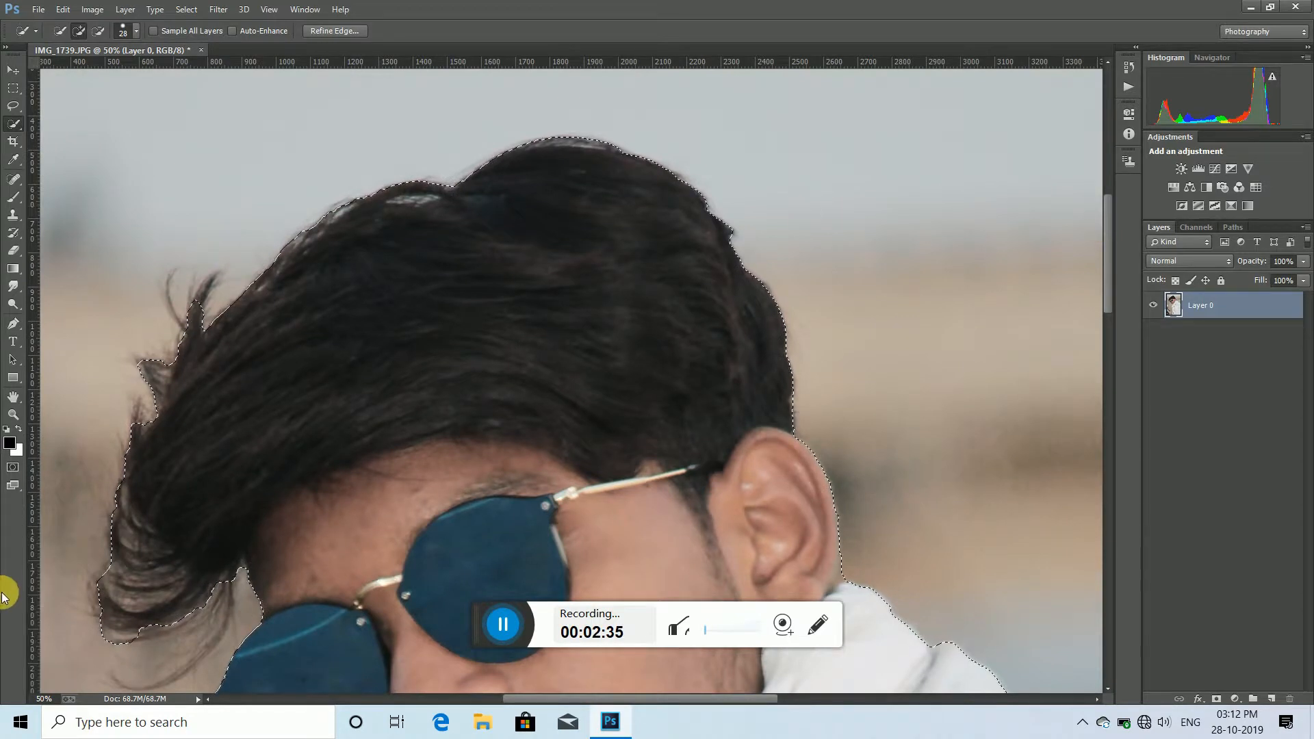
left_click_drag(197, 309, 214, 288)
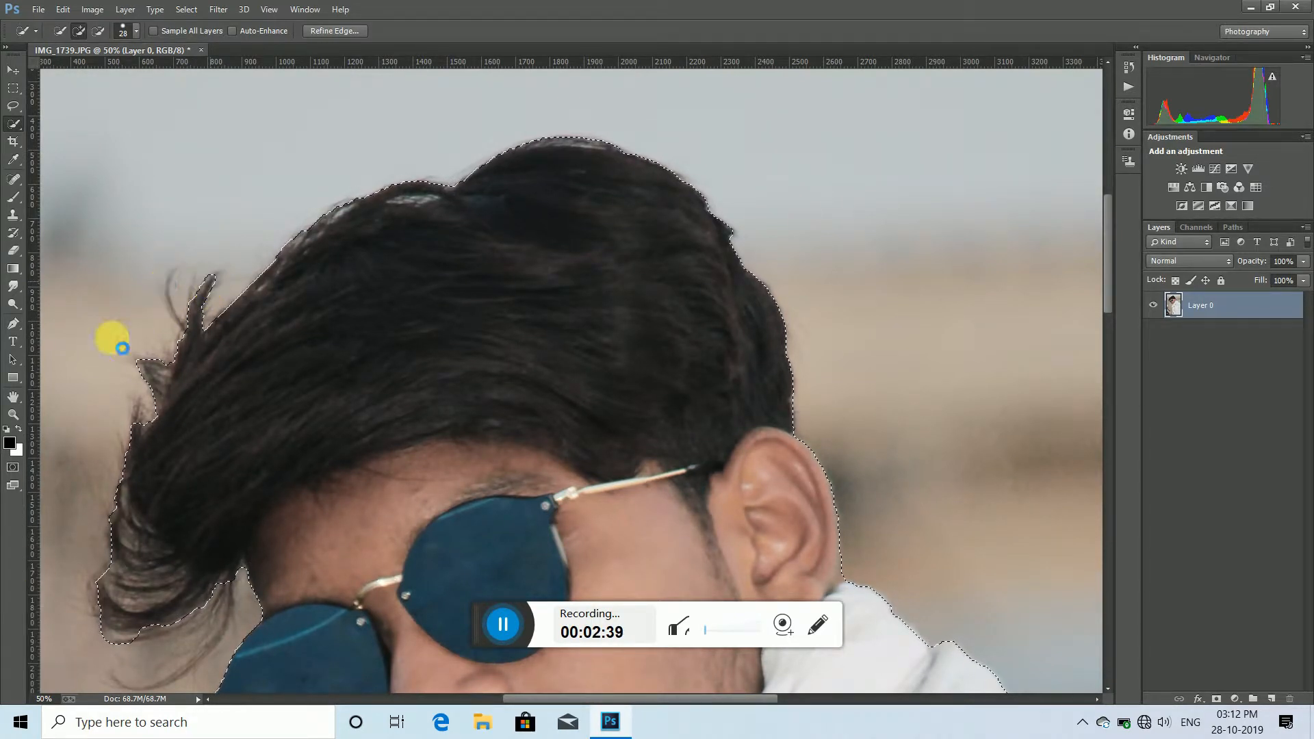
left_click(14, 415)
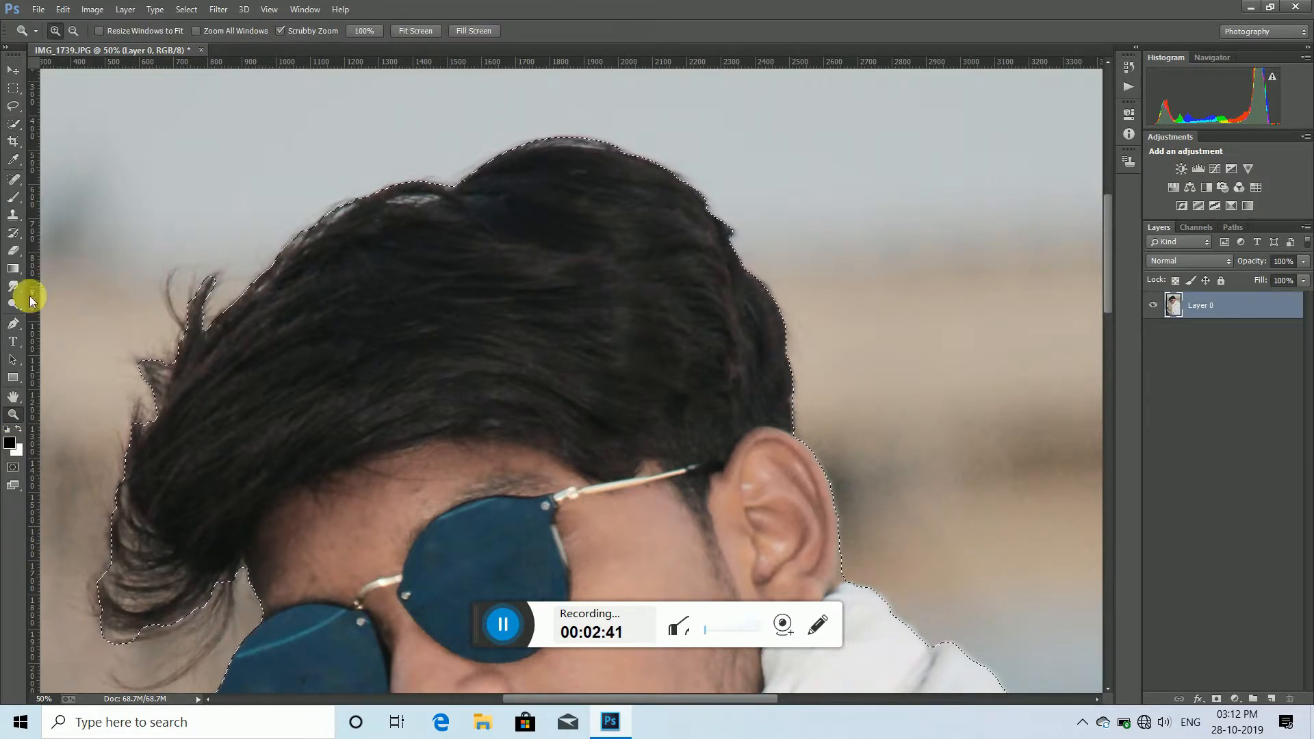
left_click(73, 31)
left_click_drag(431, 385, 429, 376)
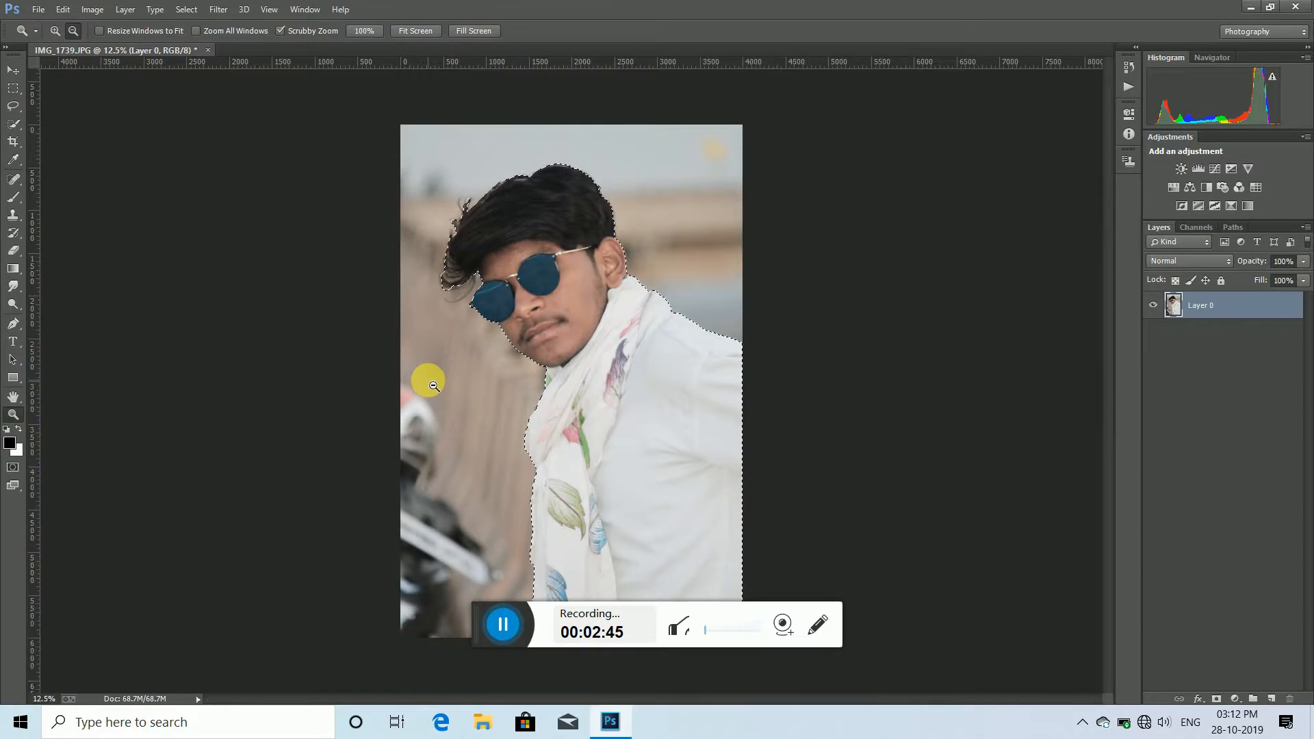
Step: Refine the selection's edge using Smart Radius with radius 8.2 px, smooth 36, feather 8.6 px and contrast 46%
left_click(17, 127)
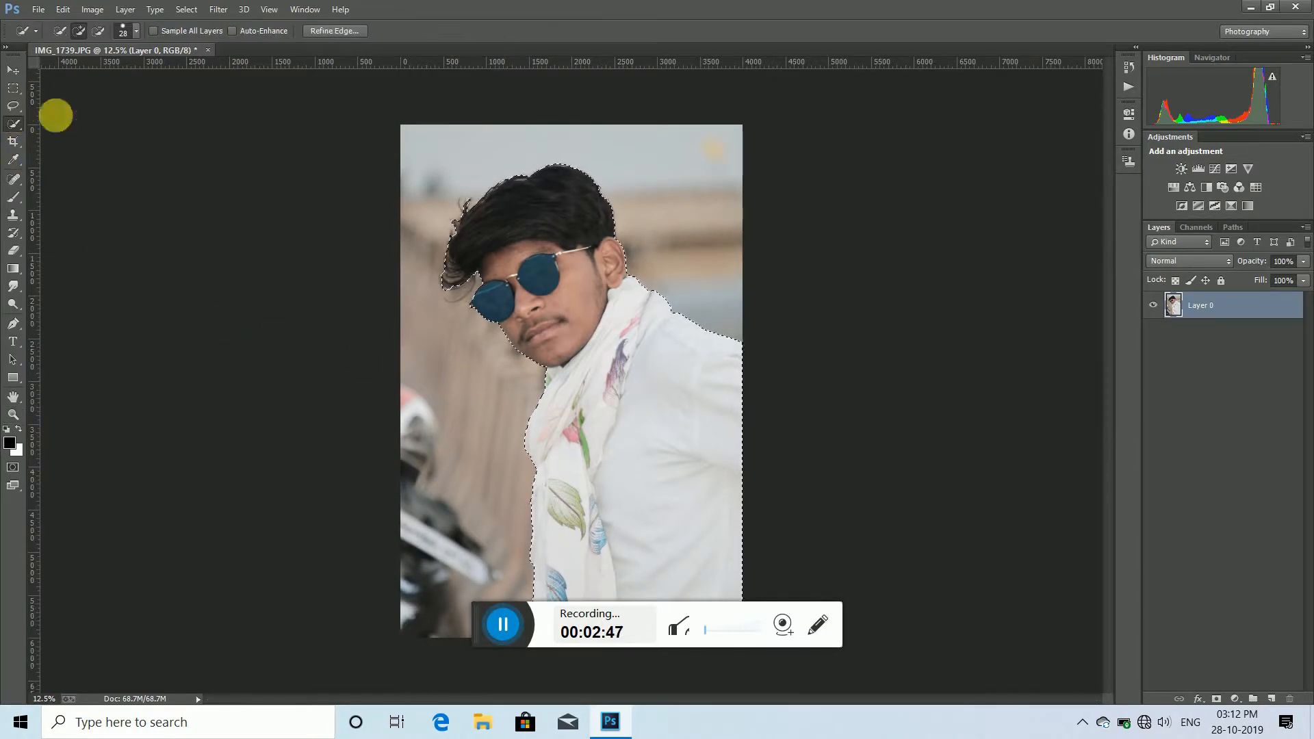
left_click(352, 28)
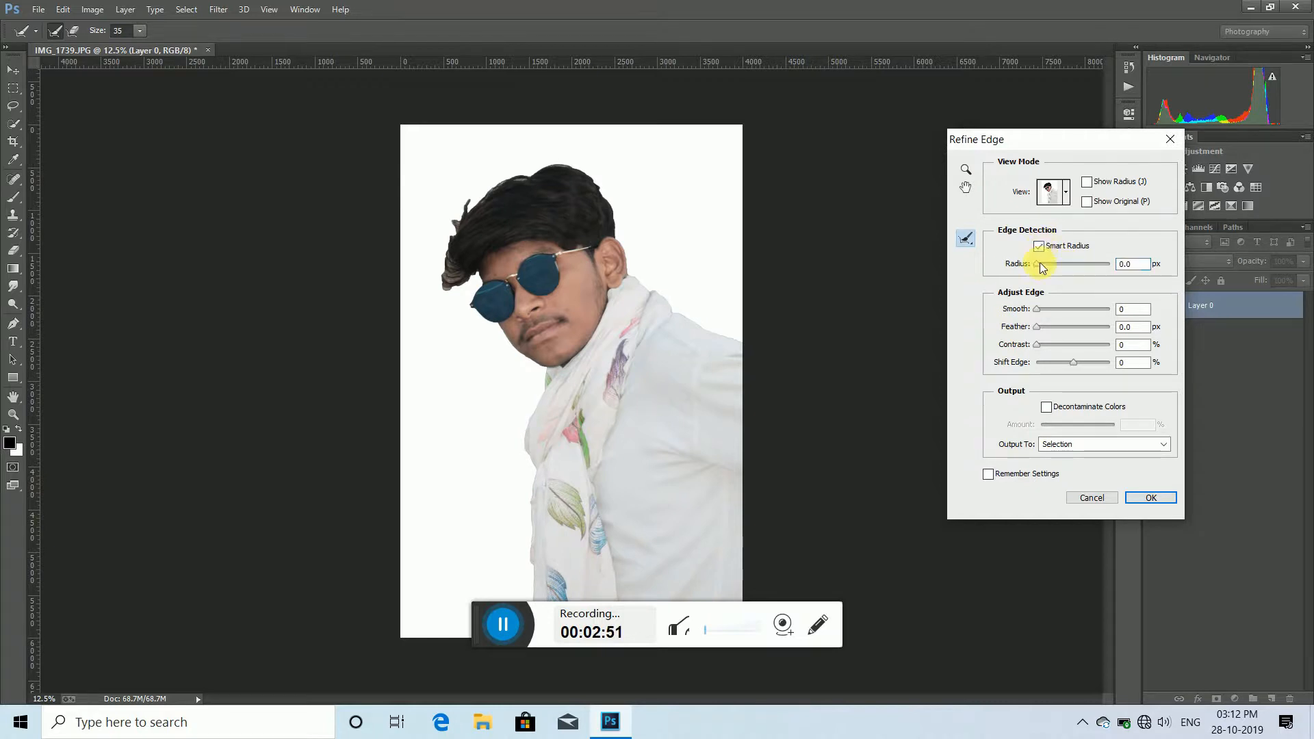
left_click_drag(1042, 267, 1042, 347)
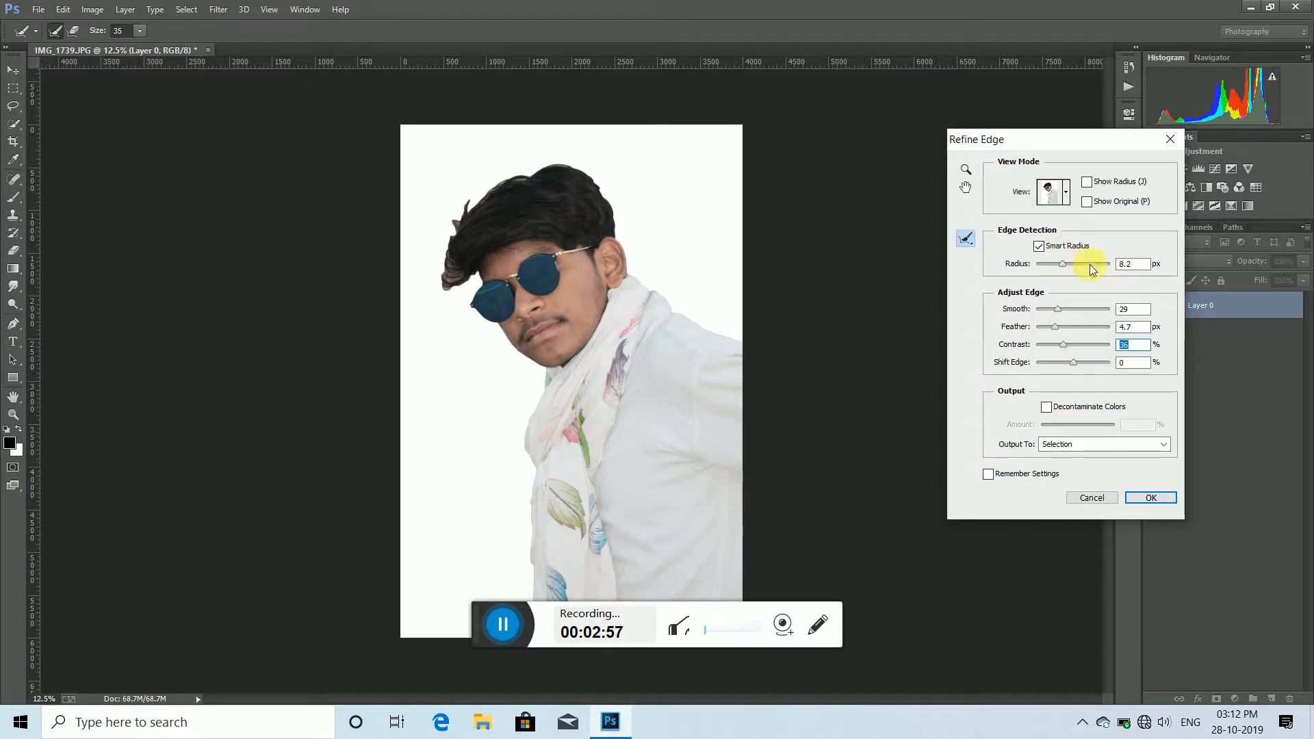
left_click(1070, 346)
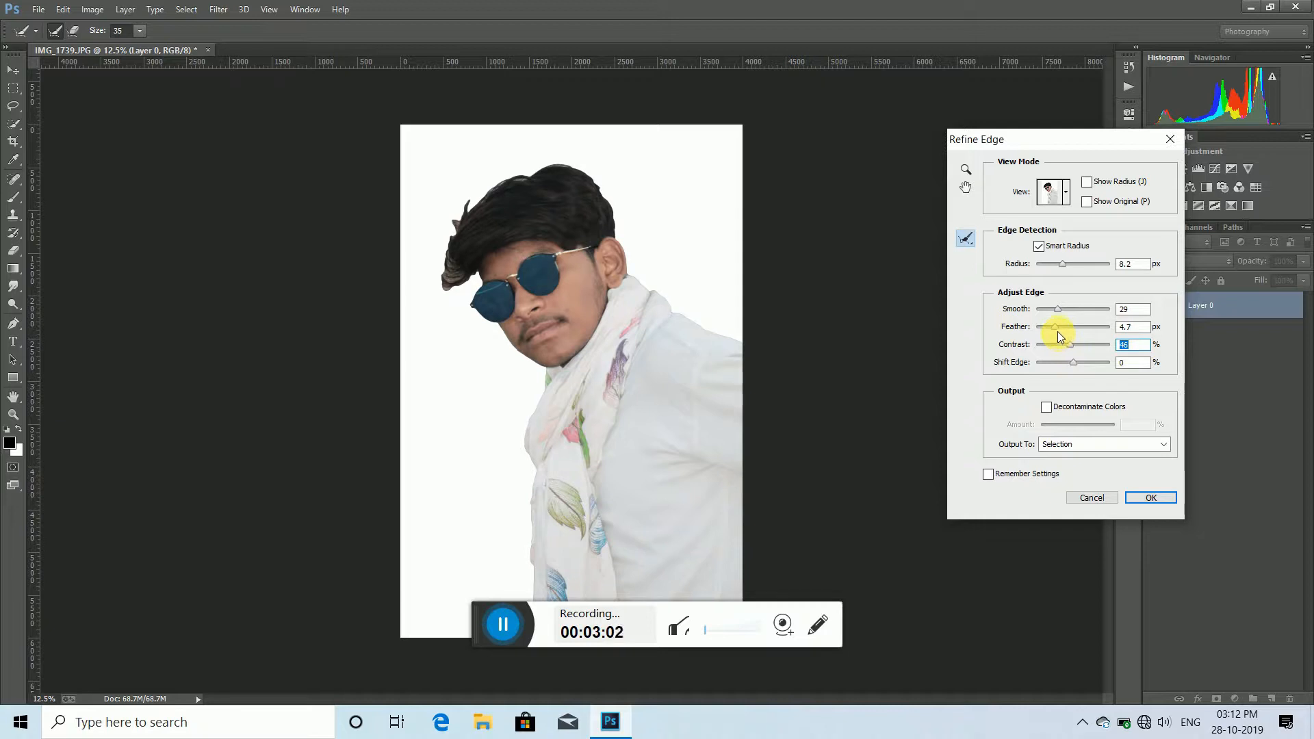
left_click_drag(1057, 326, 1062, 310)
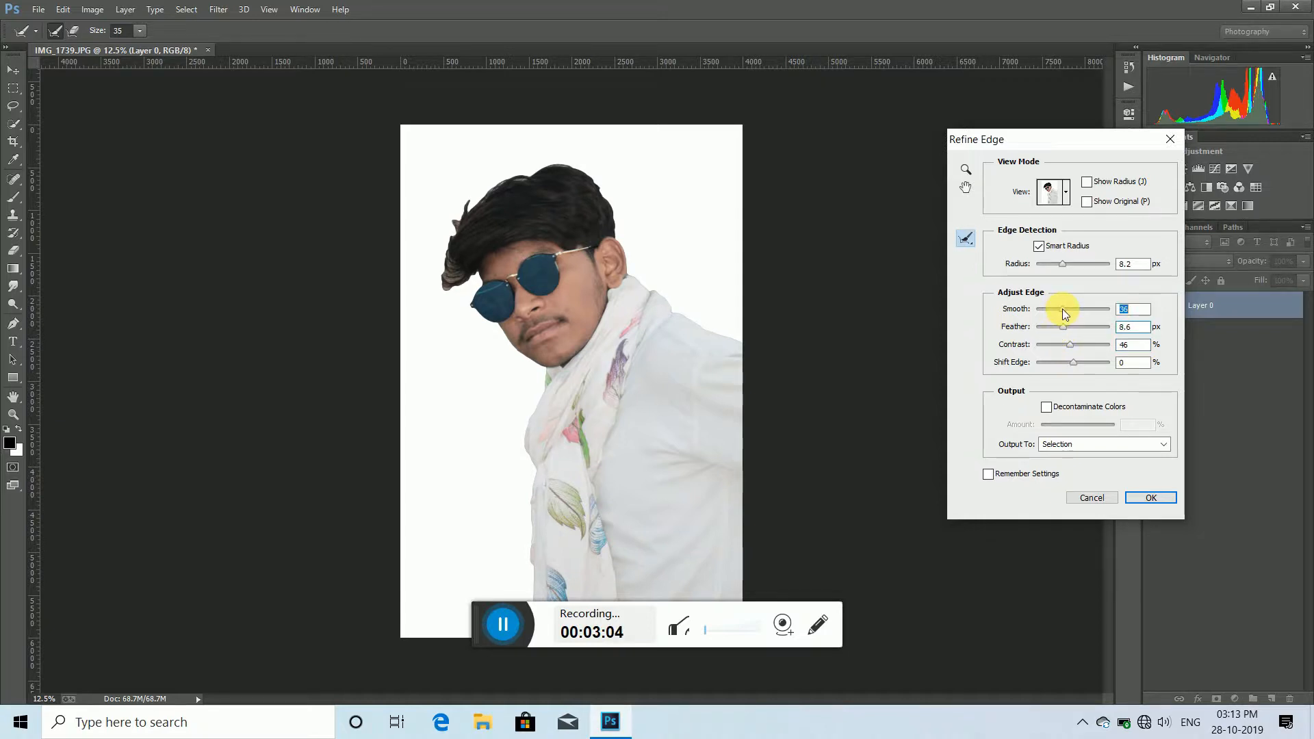
Step: Output the refined selection to a new layer with layer mask
left_click(1120, 446)
left_click(1126, 501)
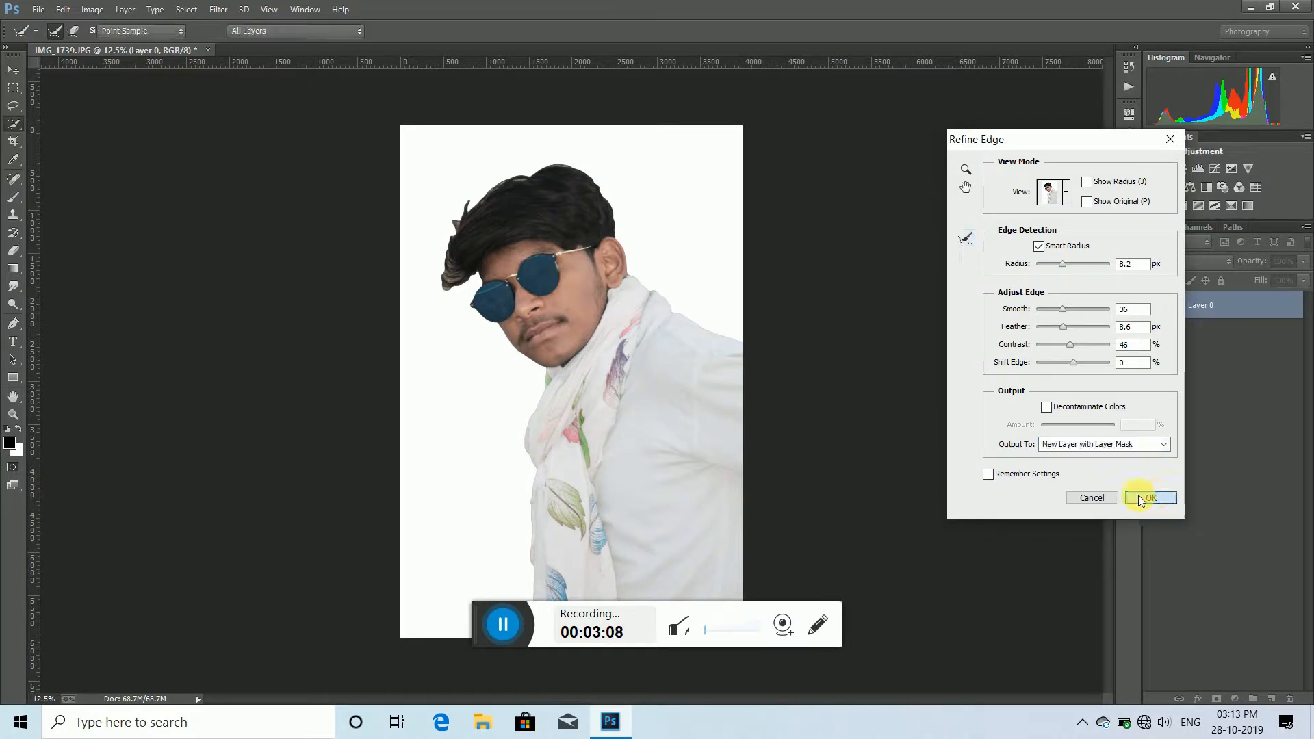
left_click(1153, 494)
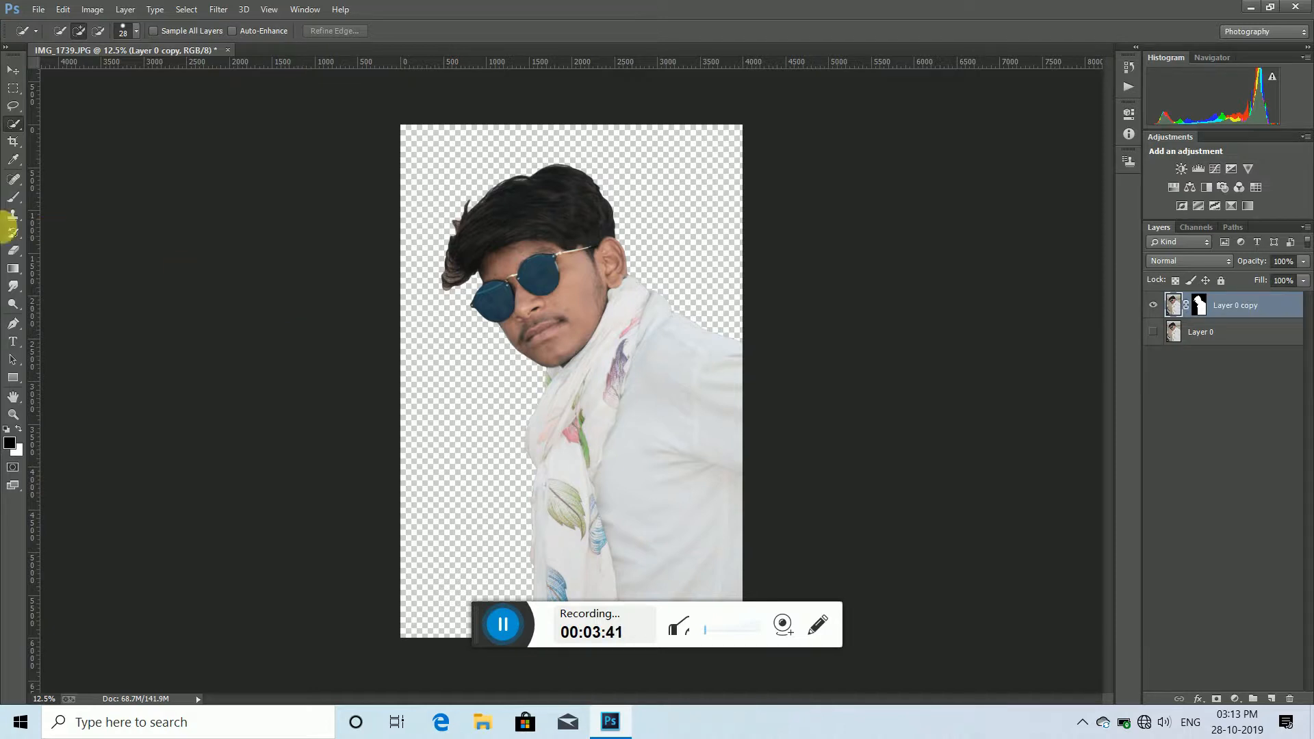
Step: Extend the canvas with the Crop tool, adding transparent space to the left of the man and above his head
left_click(13, 142)
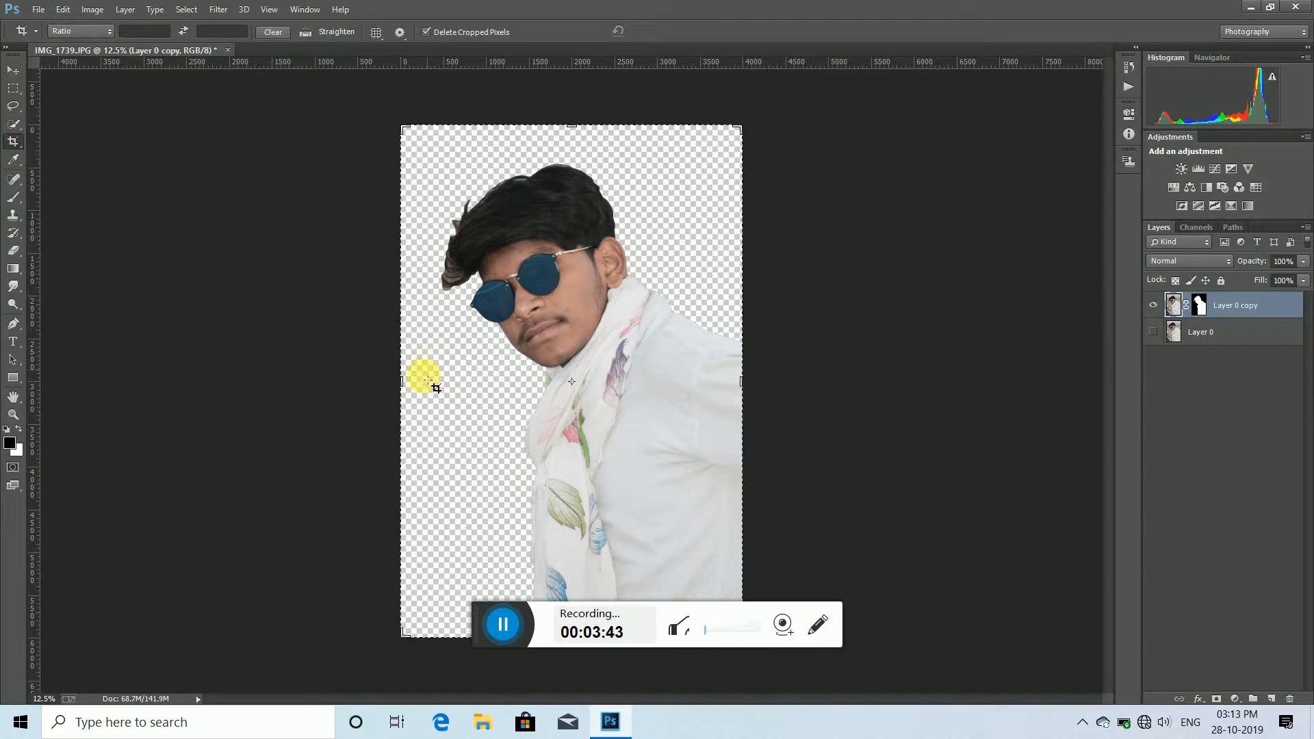
left_click_drag(402, 381, 340, 381)
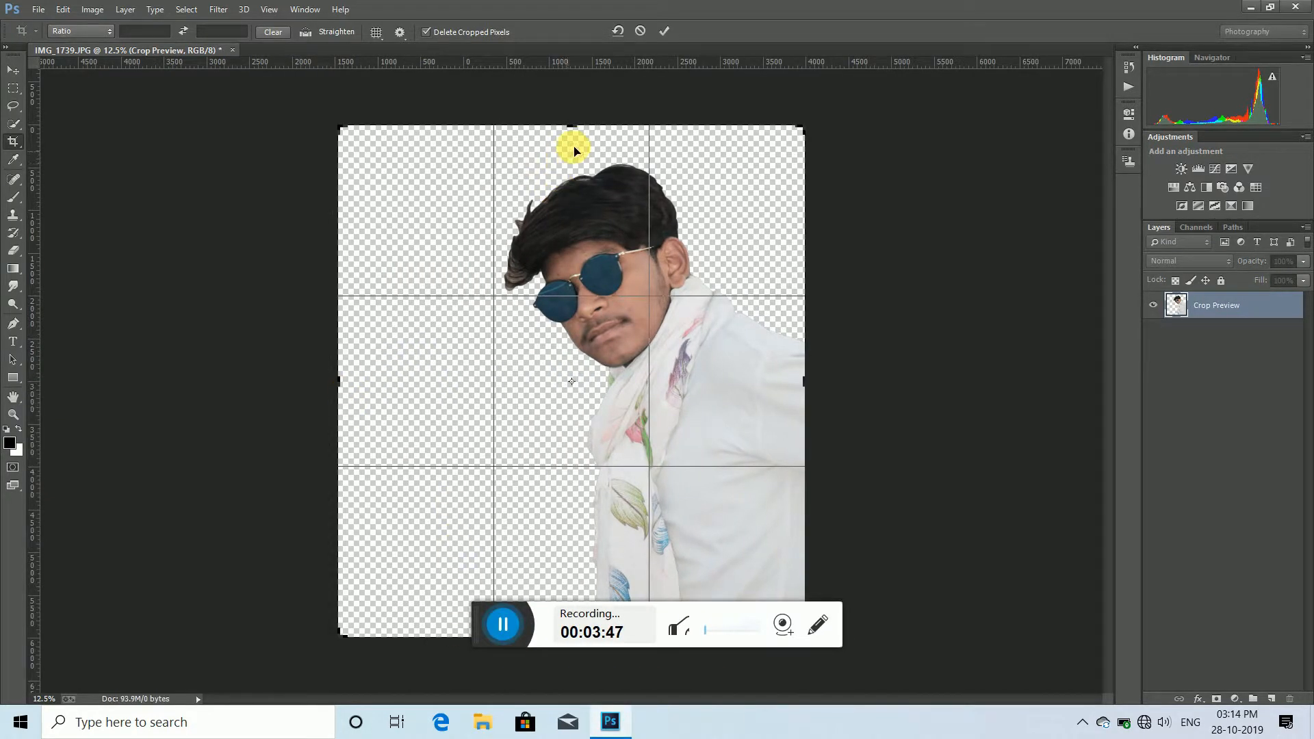
left_click(13, 138)
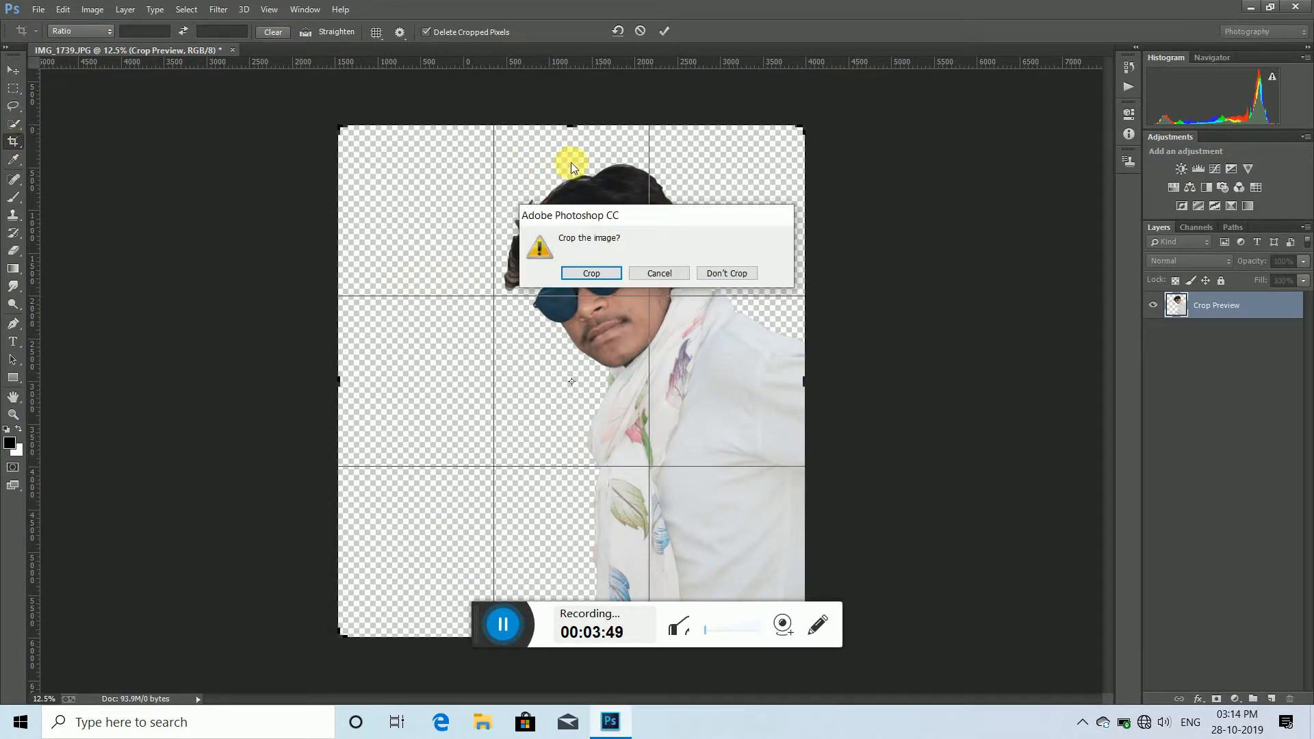
left_click(676, 274)
left_click_drag(578, 127, 580, 92)
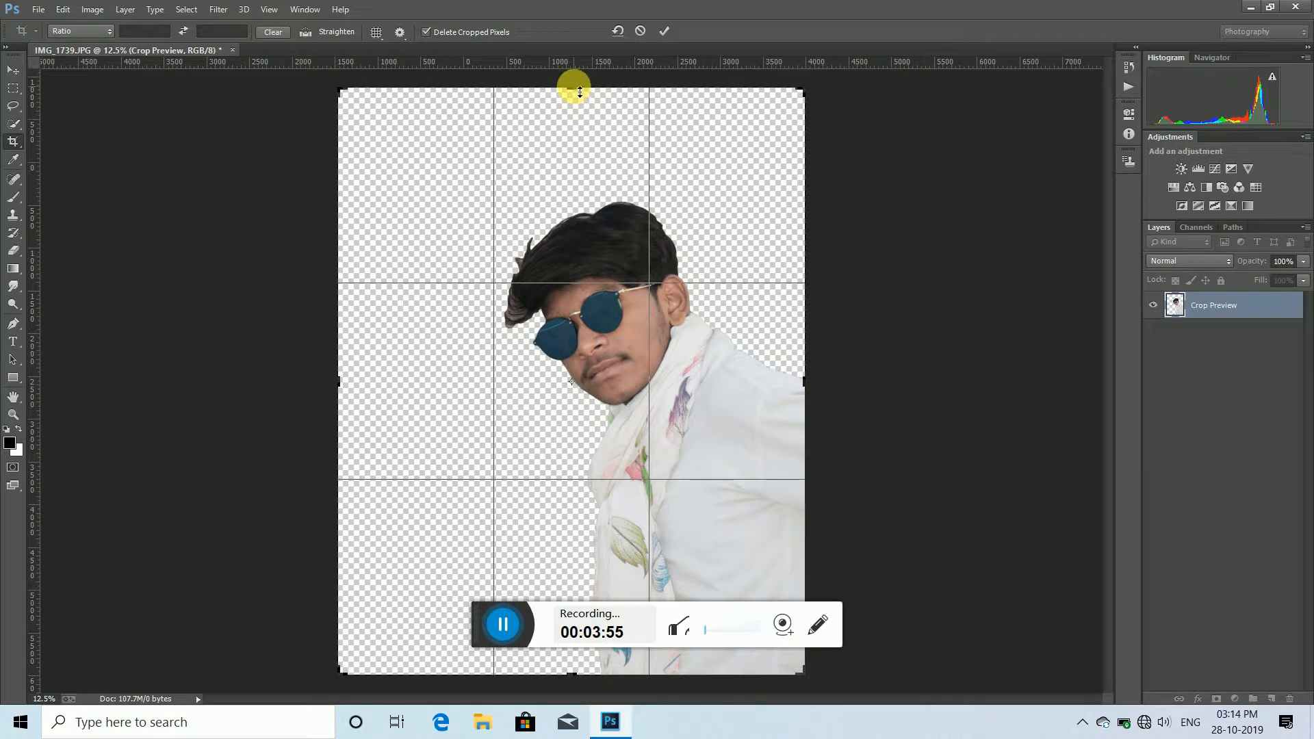
left_click(664, 33)
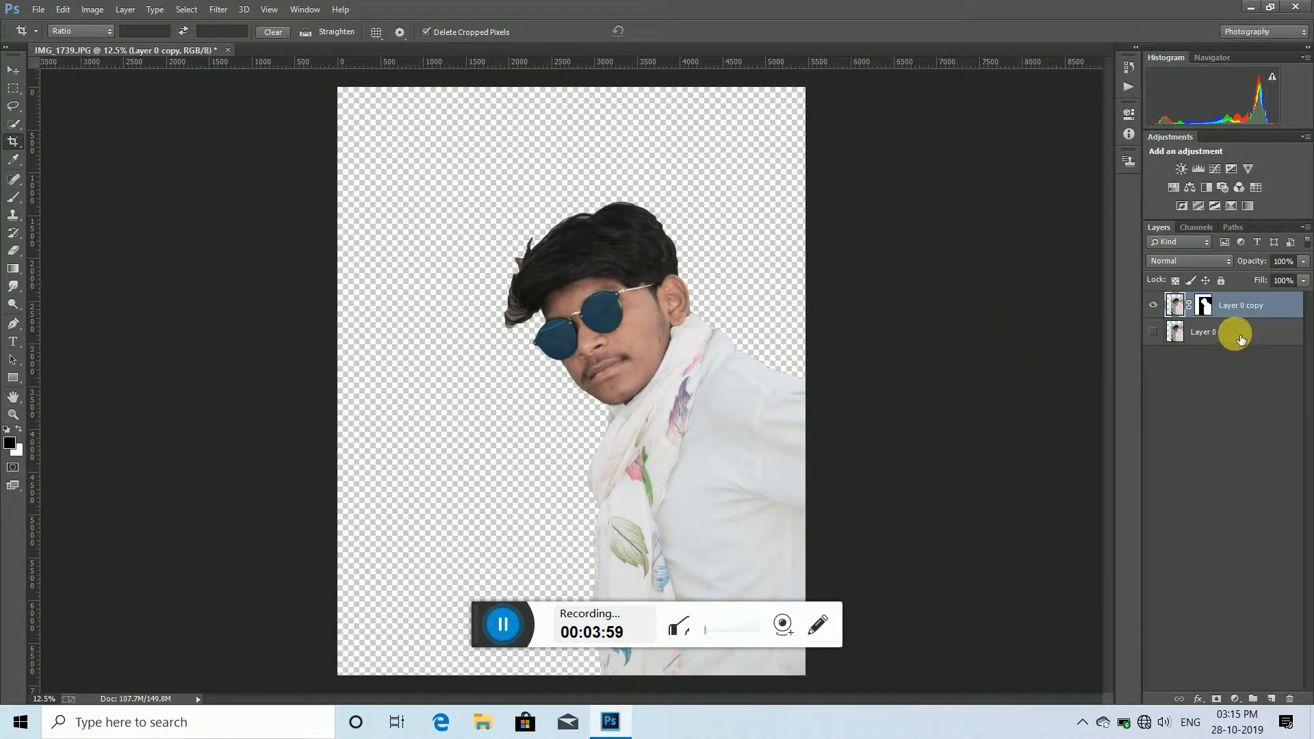
Step: Make Layer 0 active and start placing an embedded image, looking through the photoshop elemts and photoshop folders on drive D: for a background
left_click(1232, 332)
left_click(39, 9)
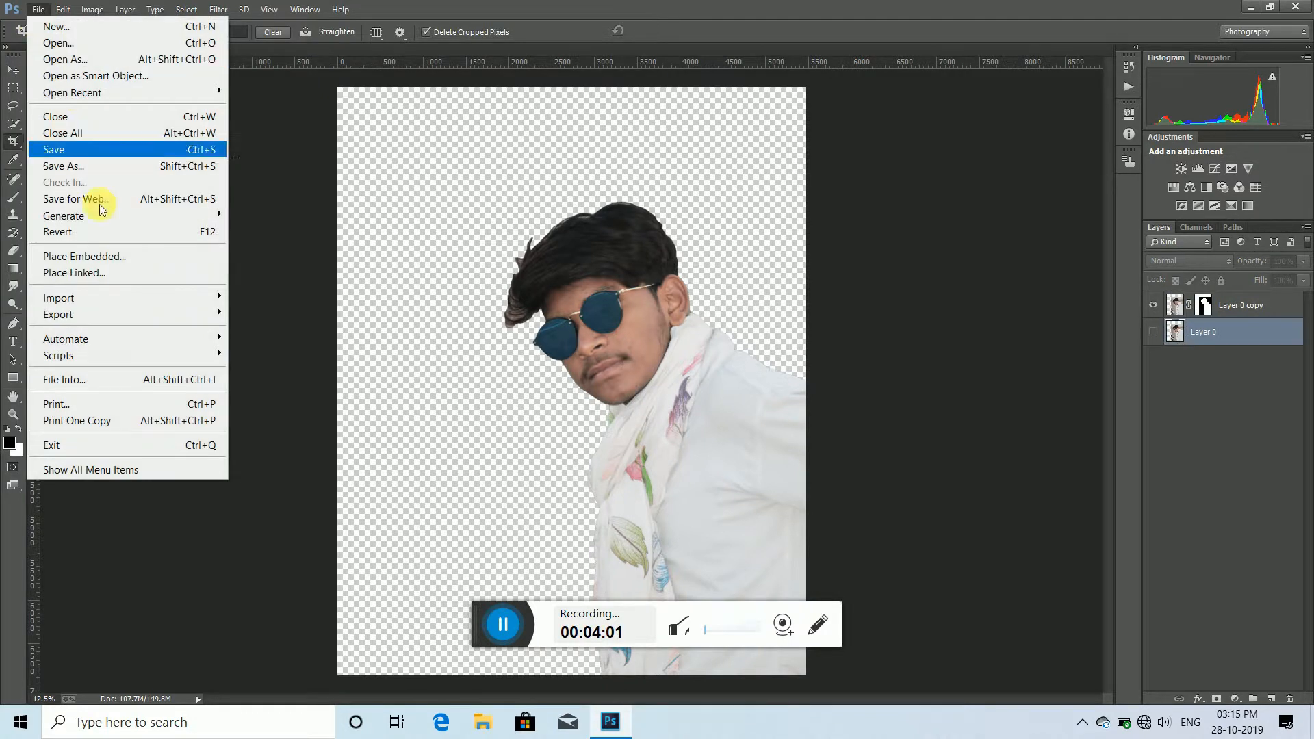
left_click(199, 254)
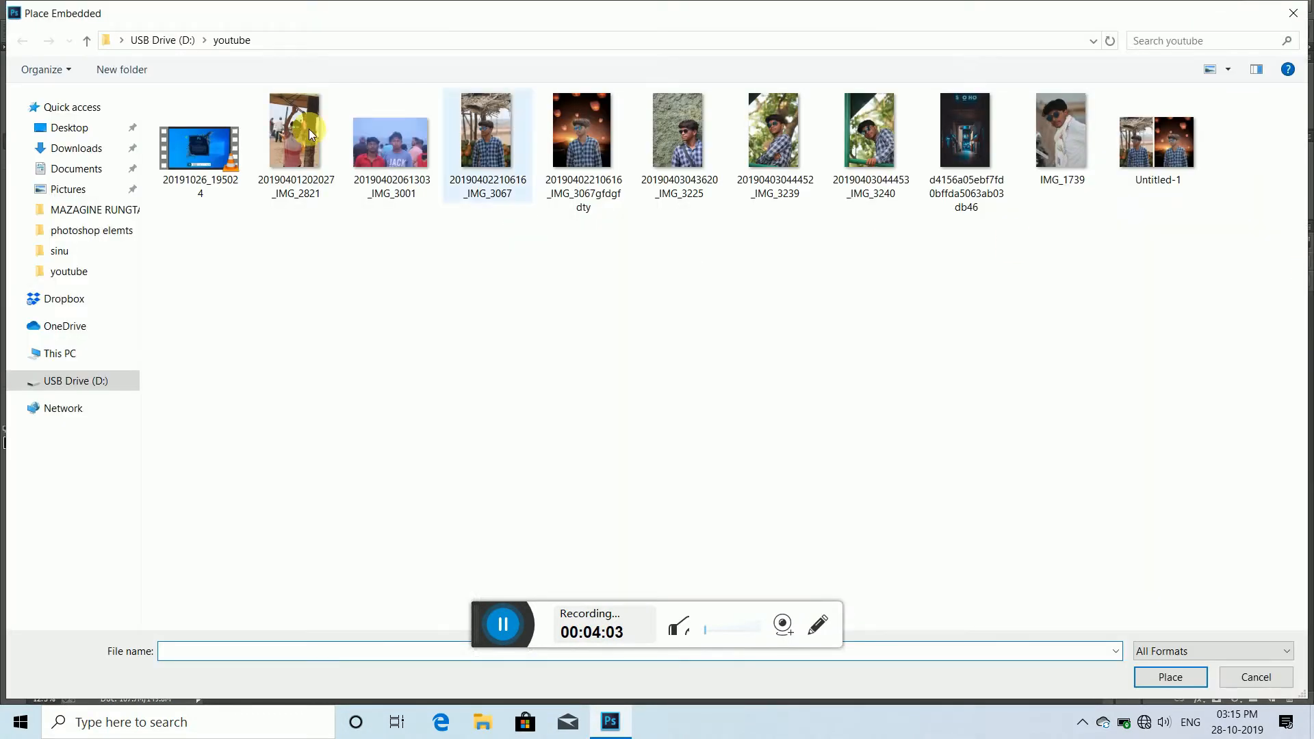
left_click(97, 381)
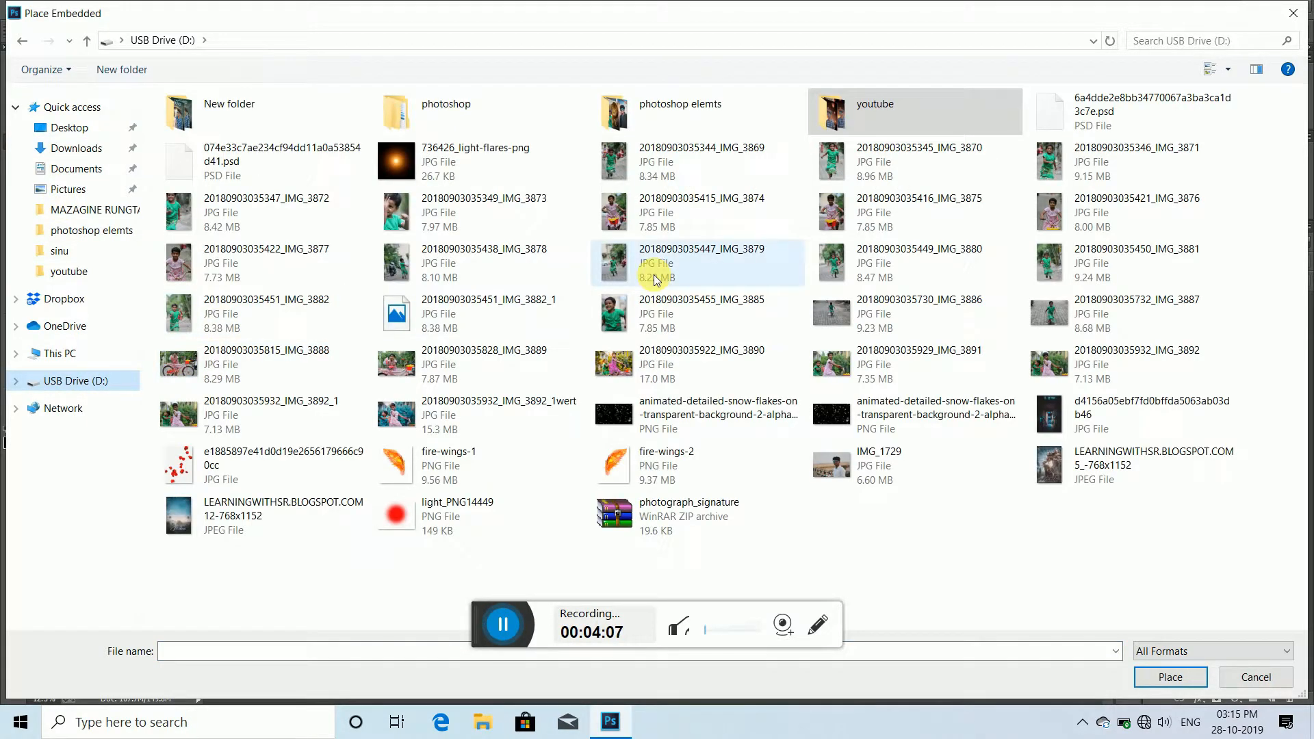
double_click(690, 112)
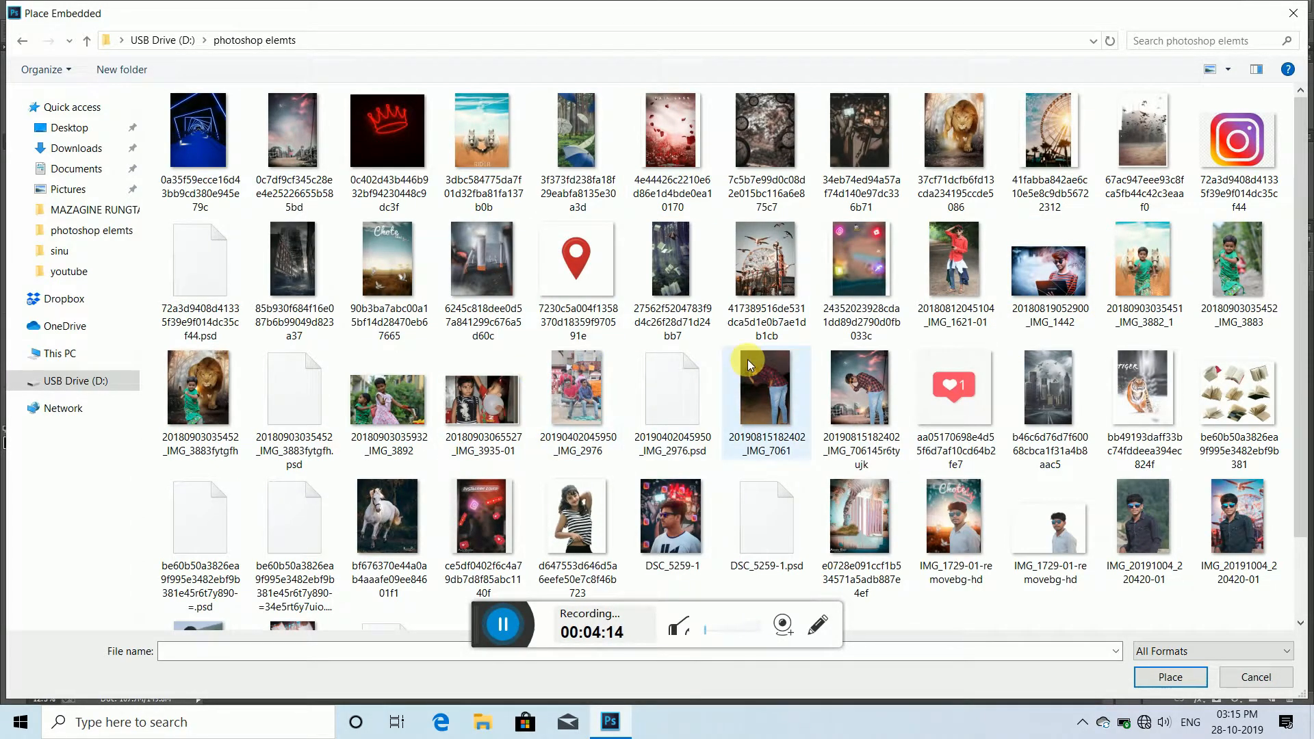
scroll(721, 330, "down", 1)
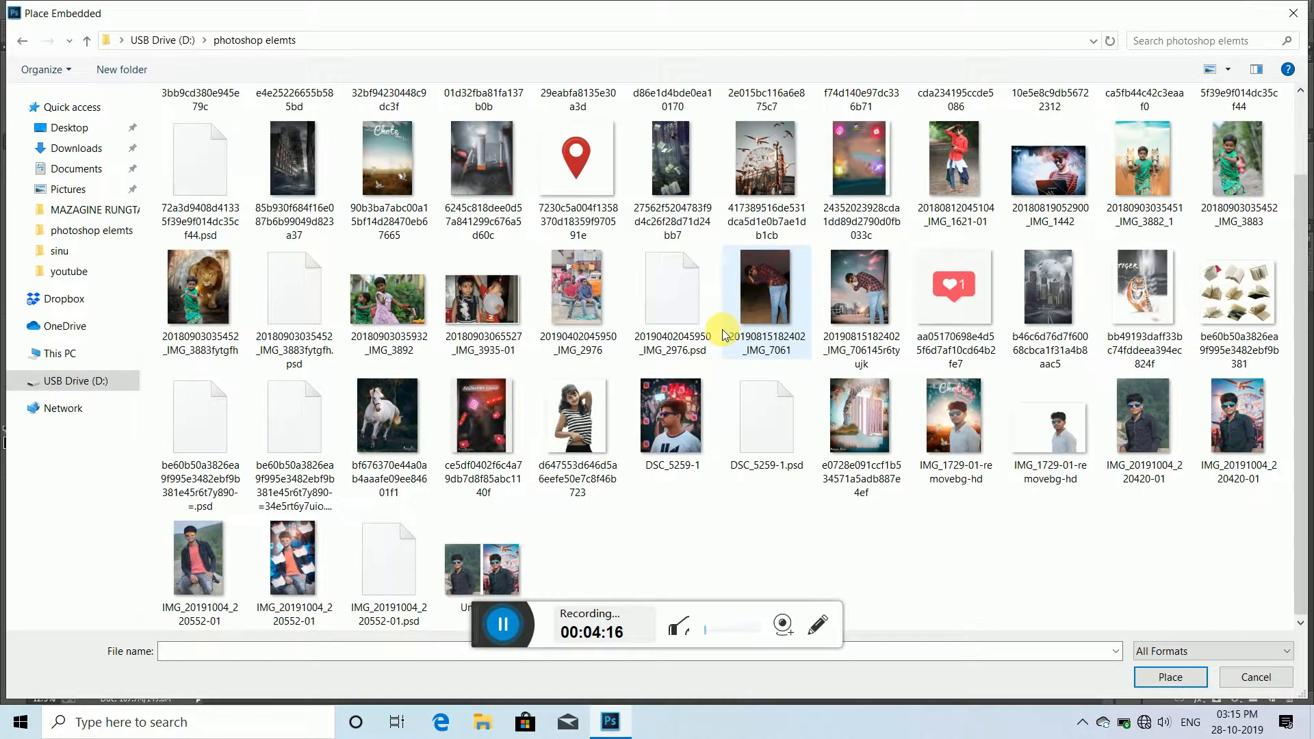
scroll(723, 335, "up", 1)
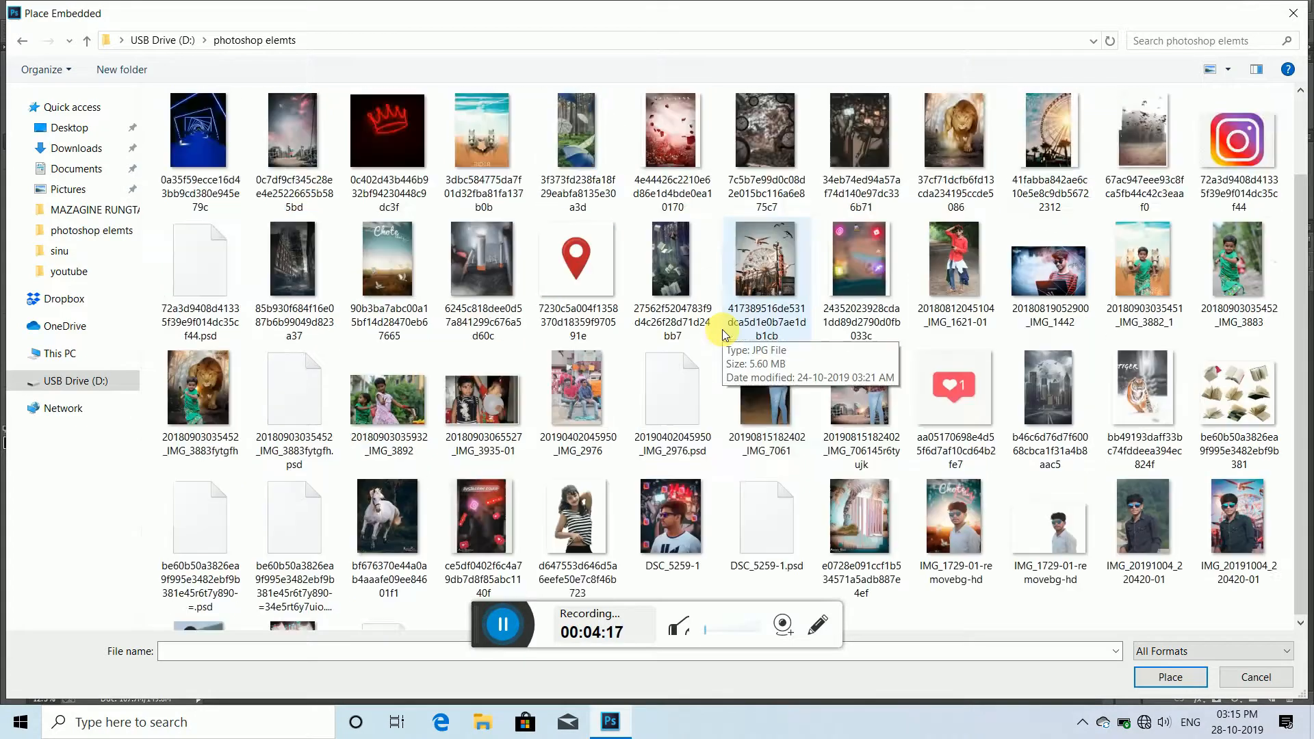
left_click(24, 46)
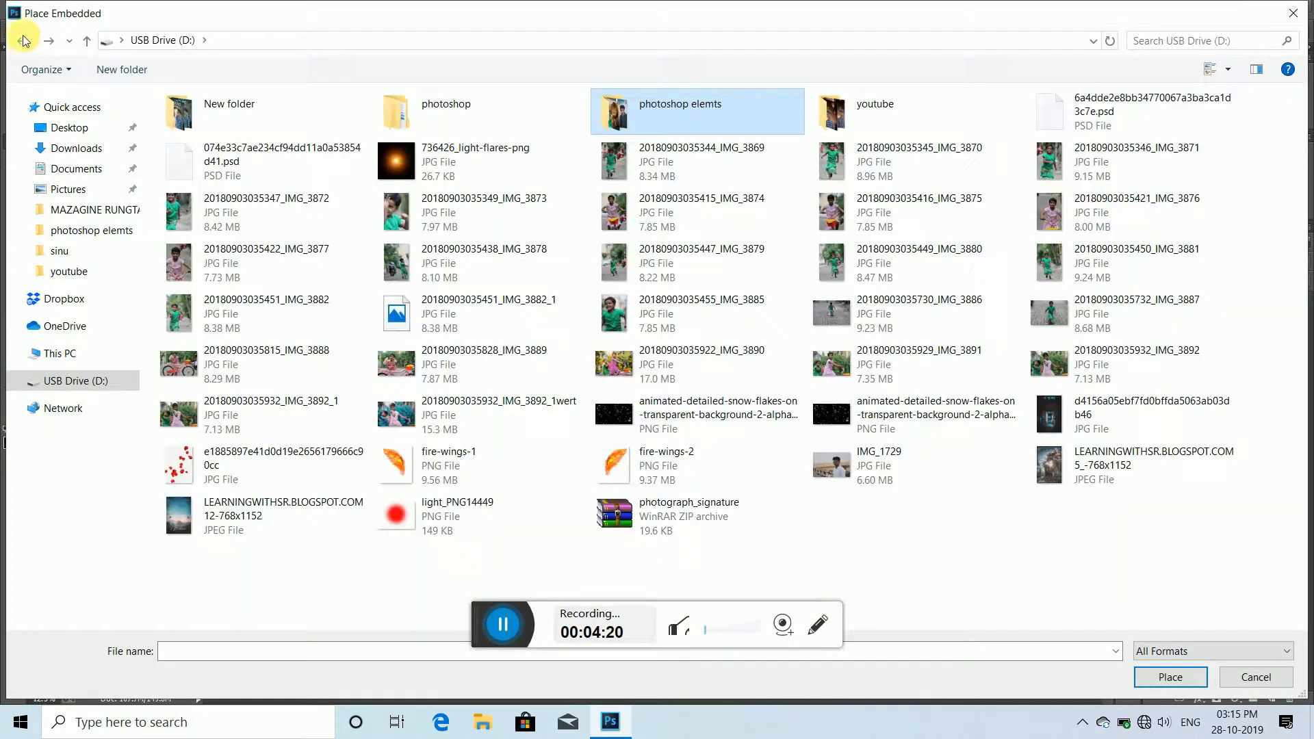
double_click(394, 113)
left_click(22, 40)
Step: Place the SOHO street image d4156a05ebf7fd0bffda5063ab03db46 from the youtube folder behind the man, scaled to about 5472 × 7152 px to cover the canvas
double_click(844, 125)
left_click(844, 125)
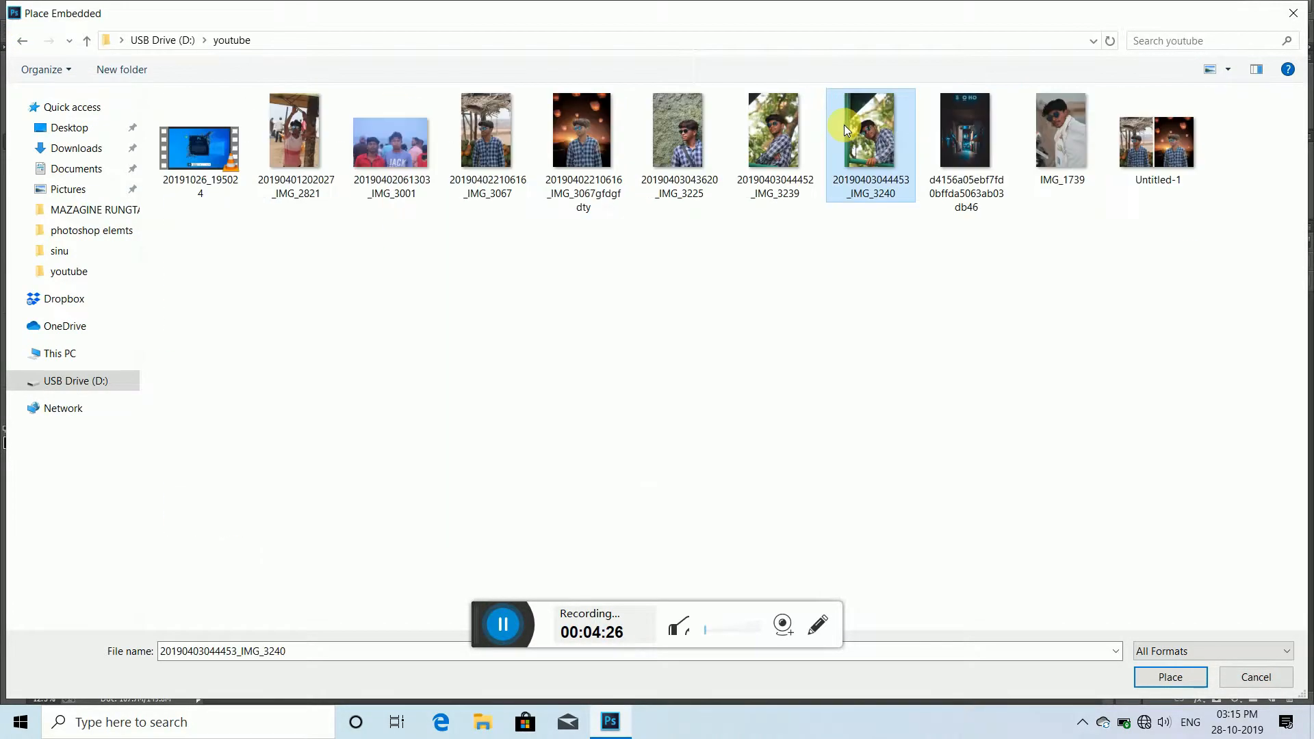
double_click(976, 151)
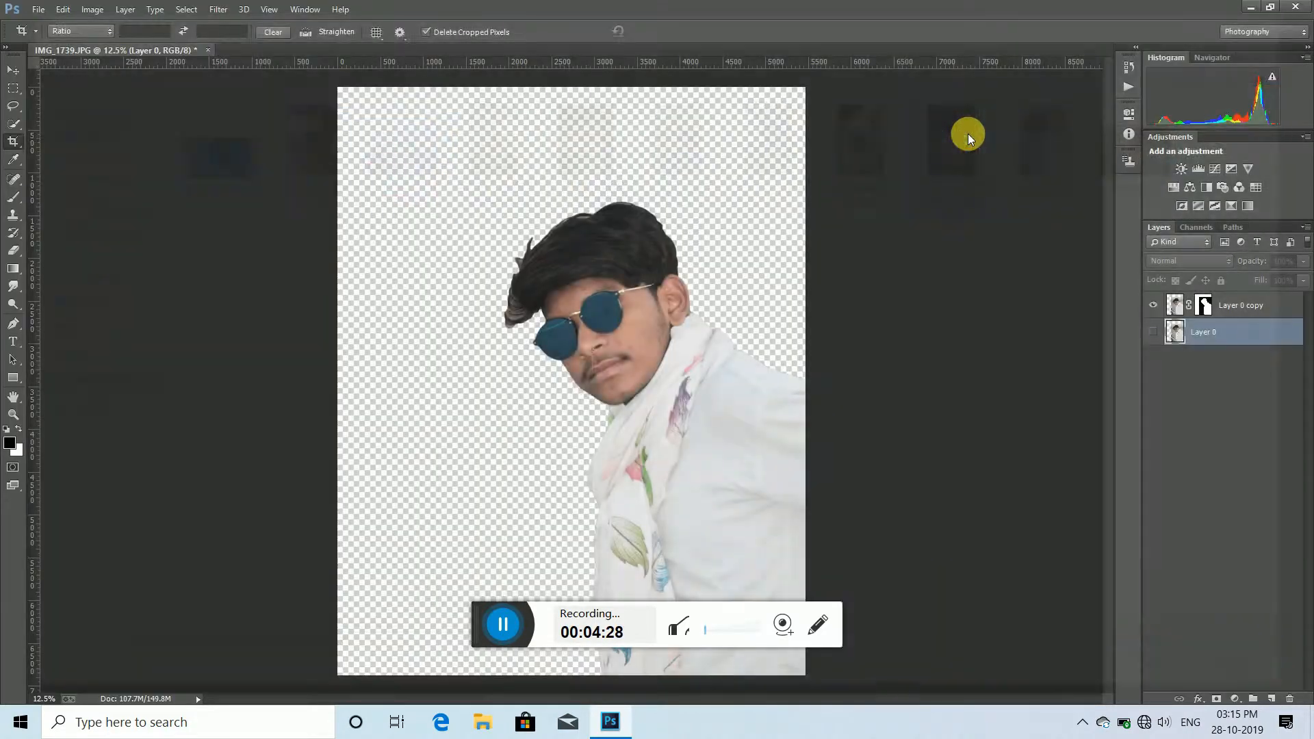
left_click_drag(543, 430, 339, 683)
left_click_drag(592, 349, 801, 74)
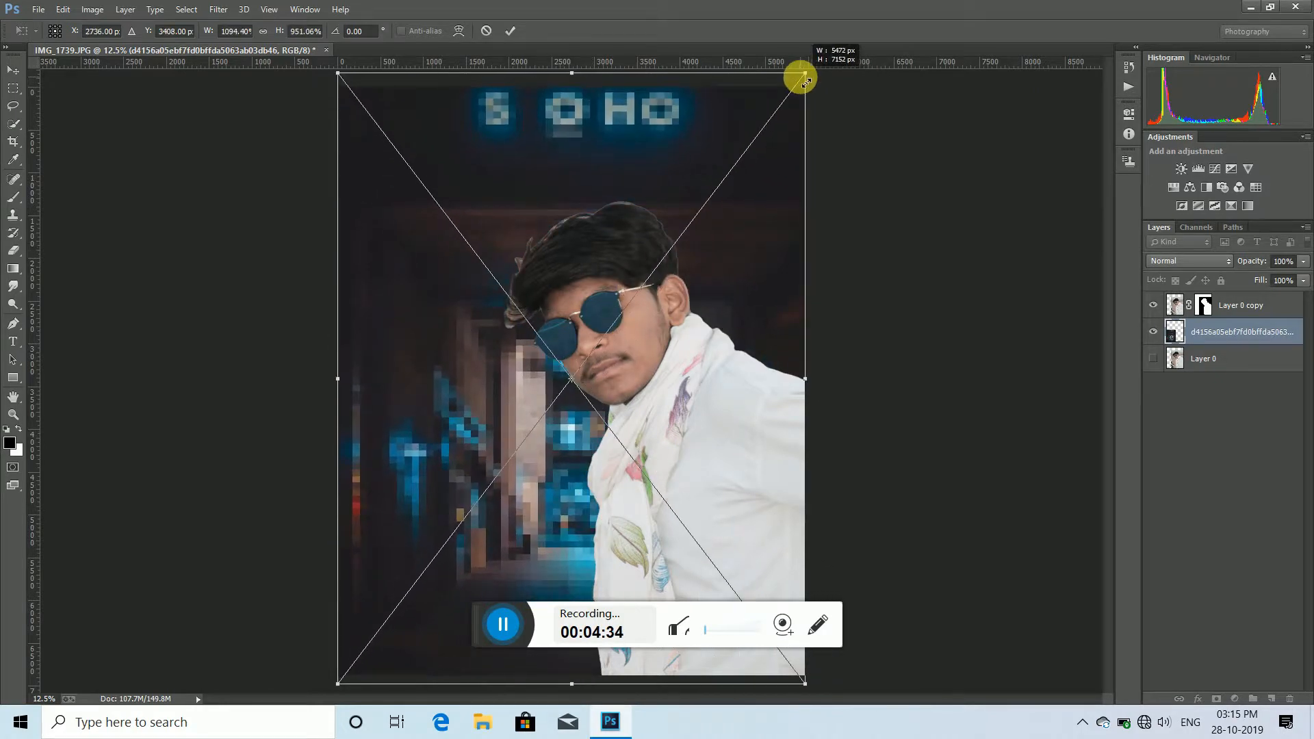
left_click(510, 30)
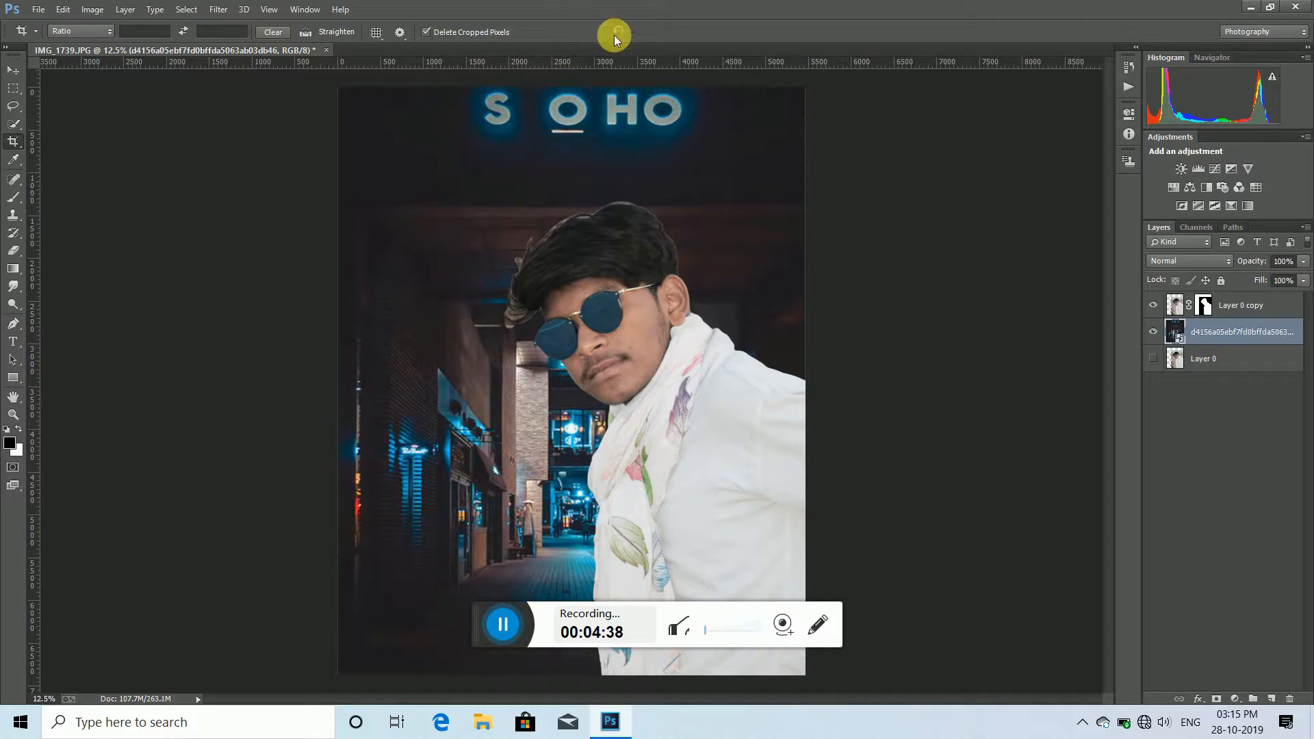
Step: Open the street background in Color Efex Pro 4 and add a Darken / Lighten Center filter after Indian Summer
left_click(230, 15)
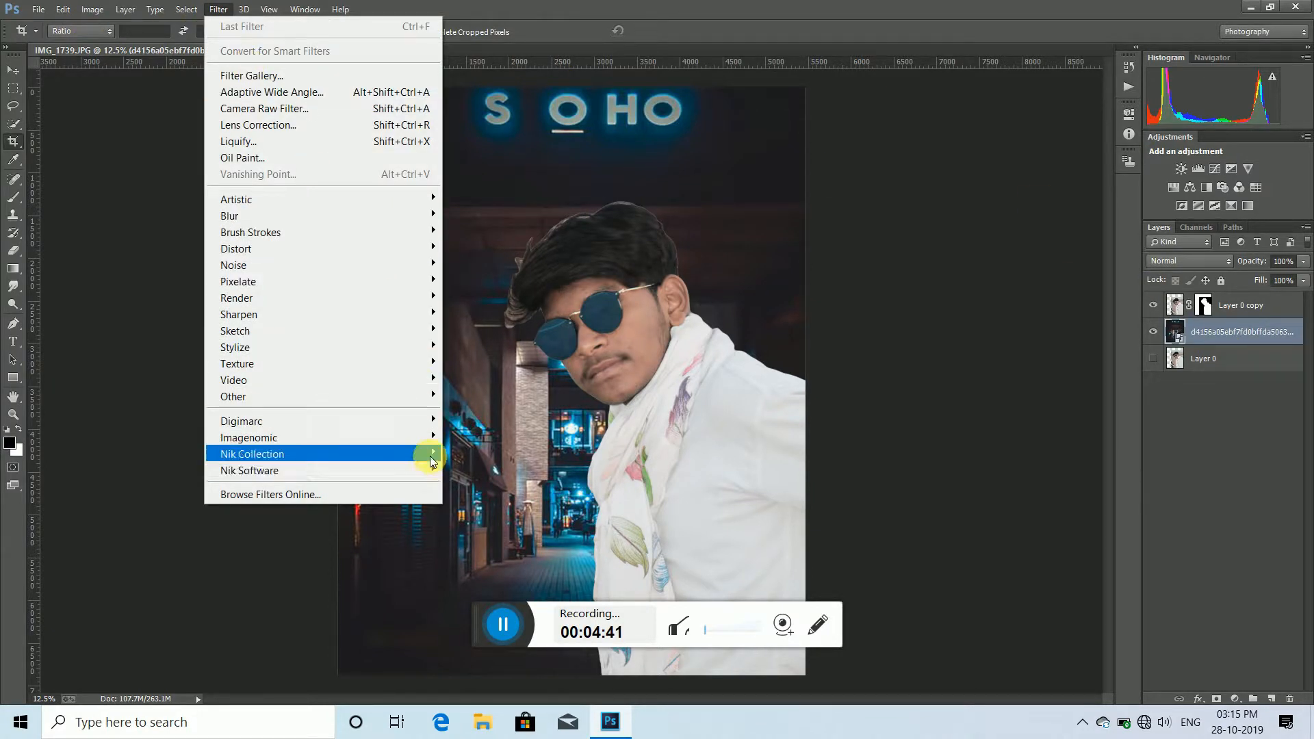
left_click(460, 453)
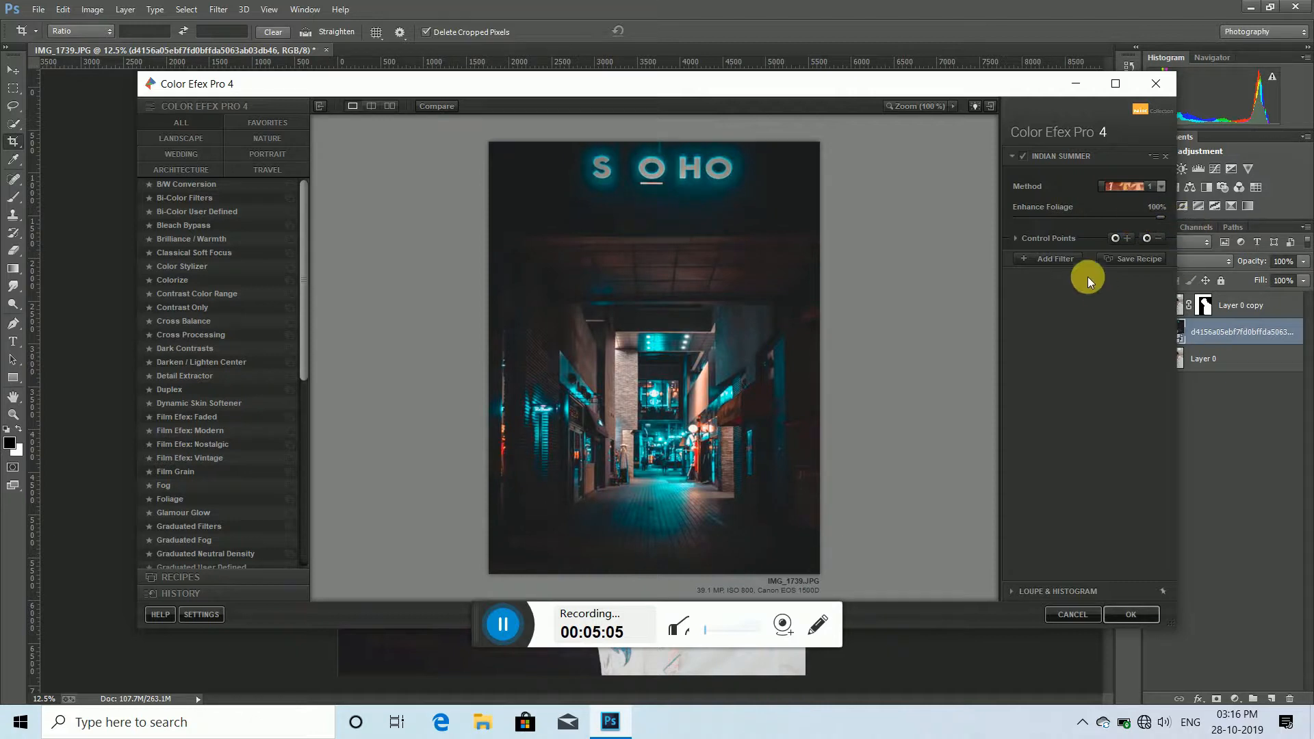
left_click(1074, 260)
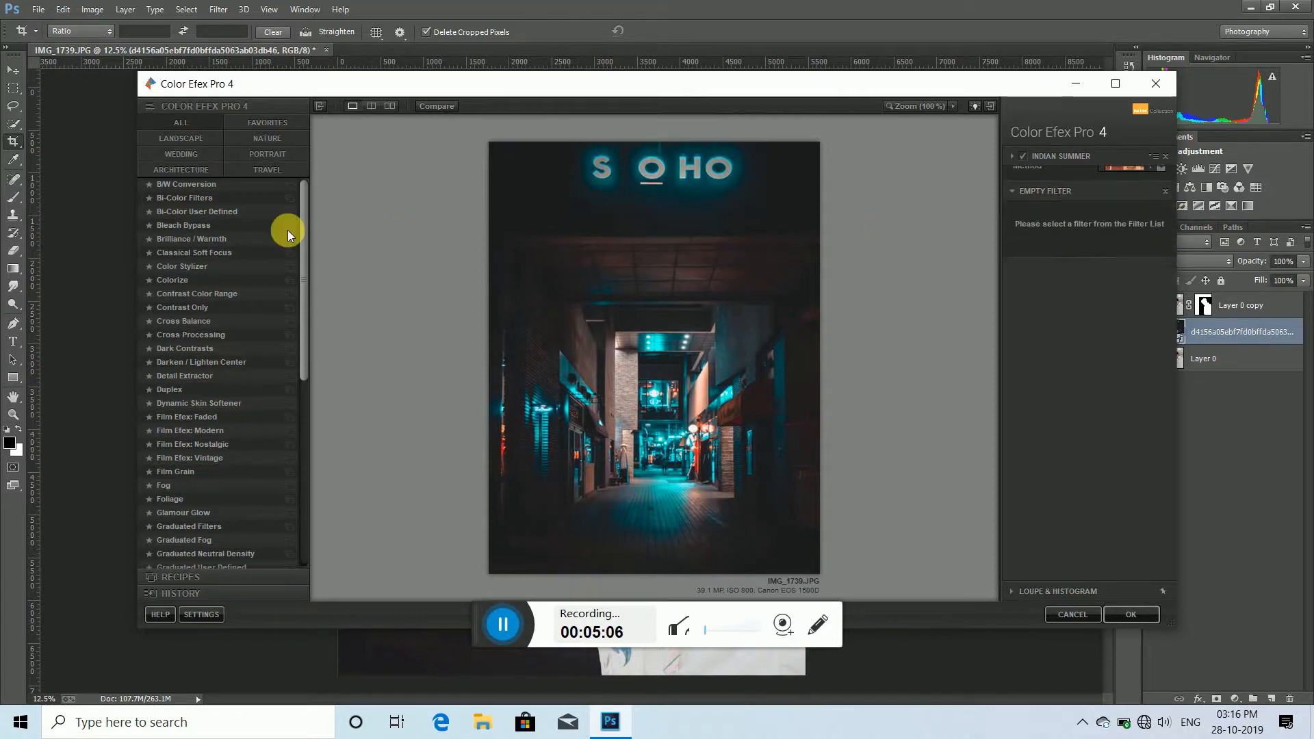
left_click(199, 352)
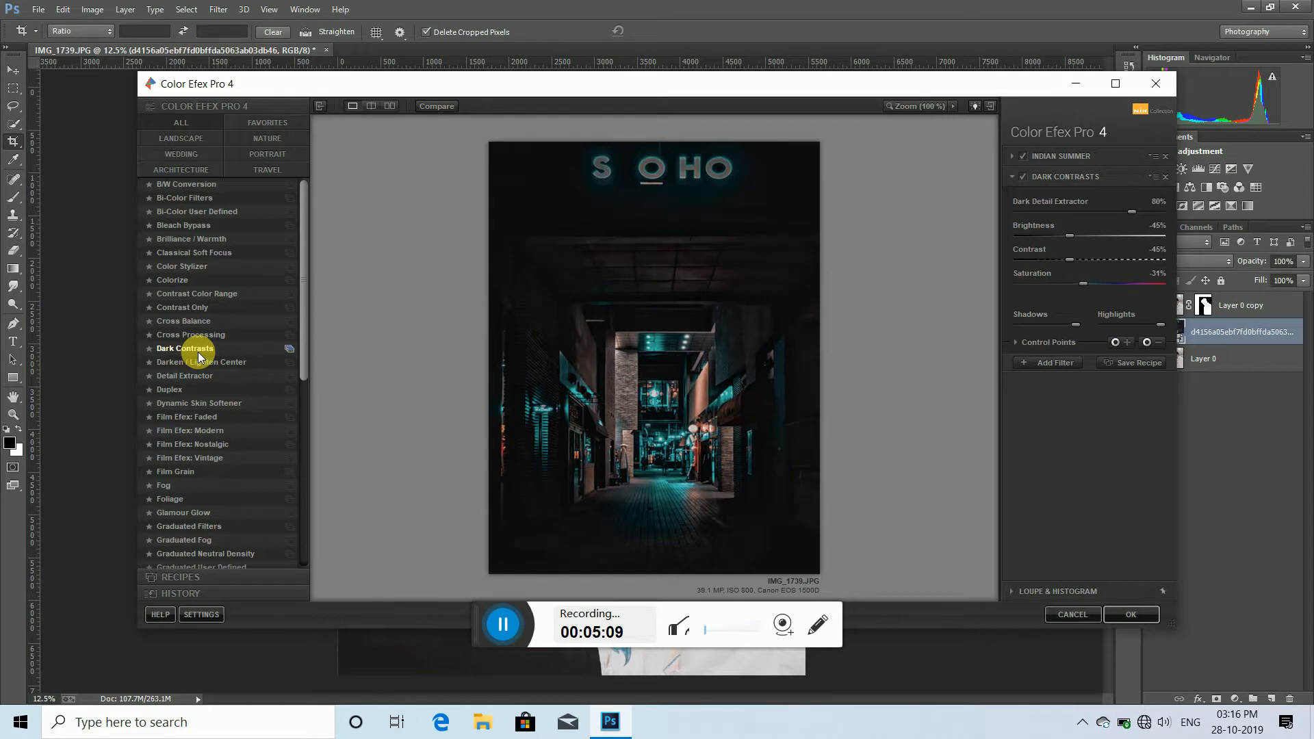
left_click(171, 362)
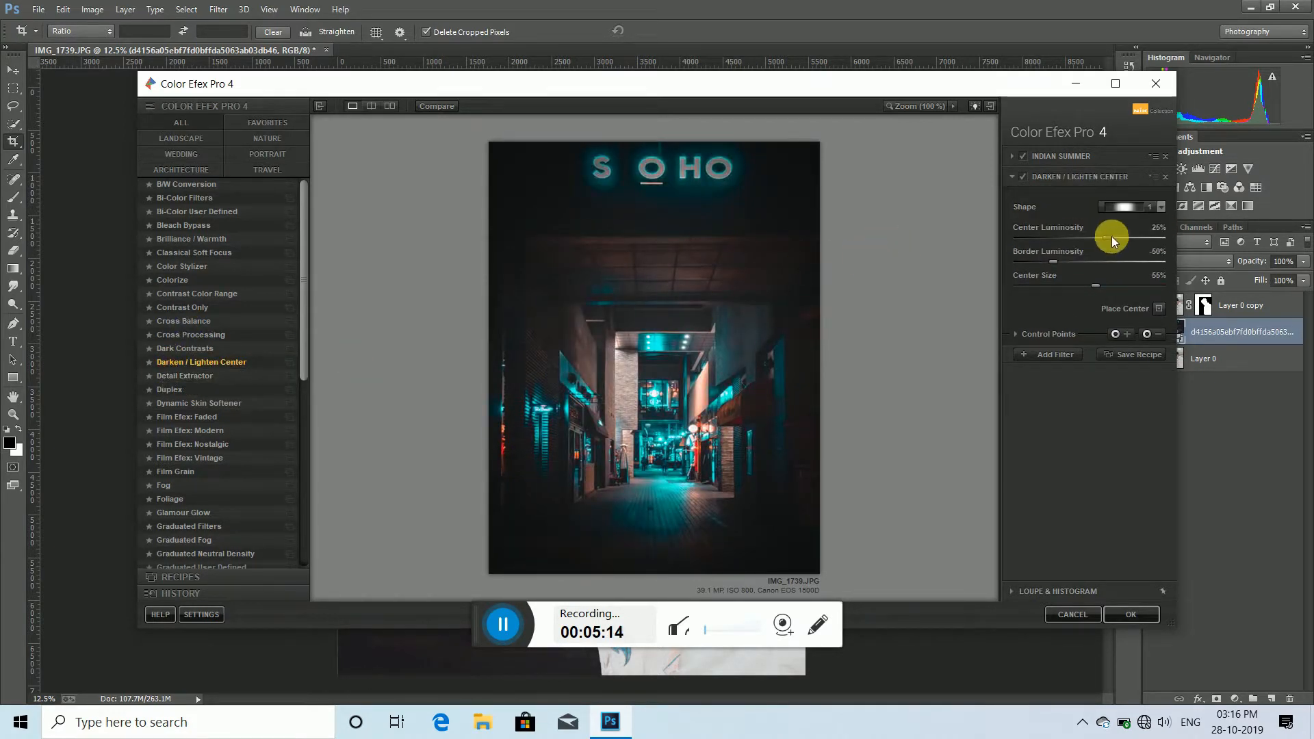
Step: Set the Darken / Lighten Center filter's center luminosity to 42% and border luminosity to -57%
left_click_drag(1135, 240, 1142, 238)
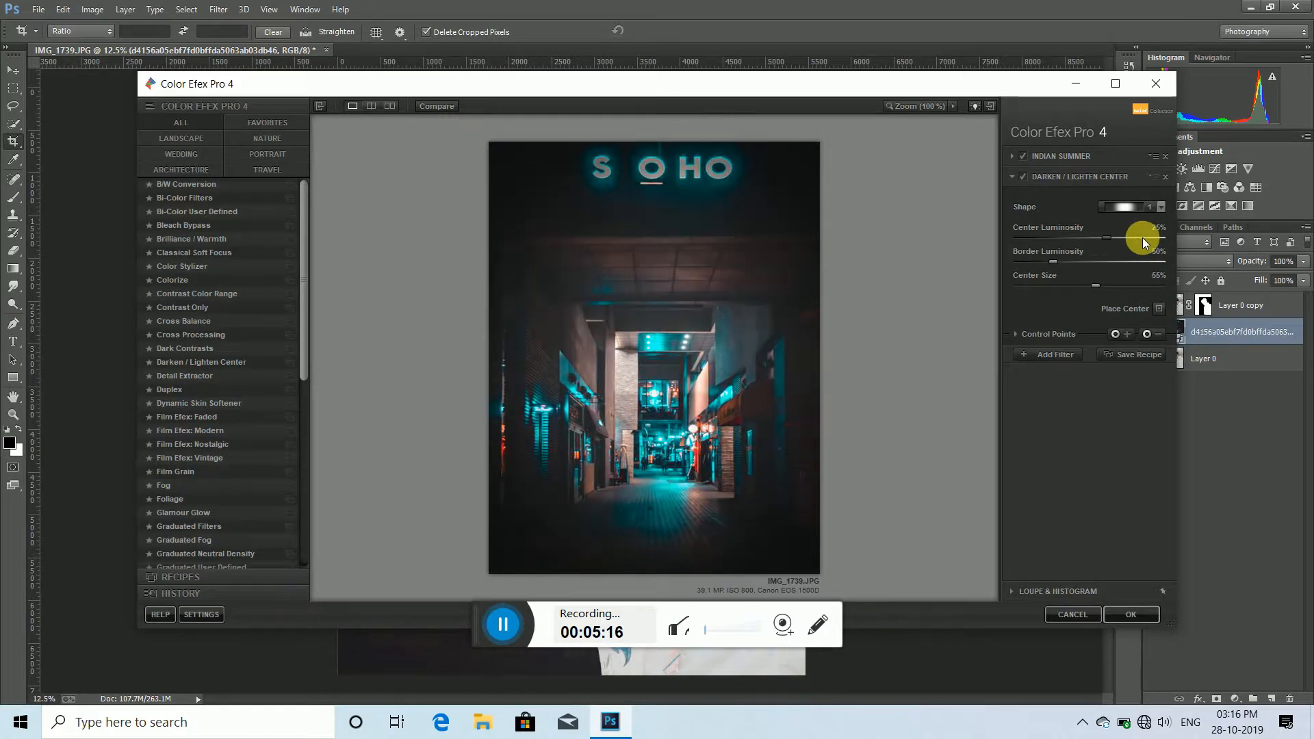
left_click_drag(1116, 237, 1143, 236)
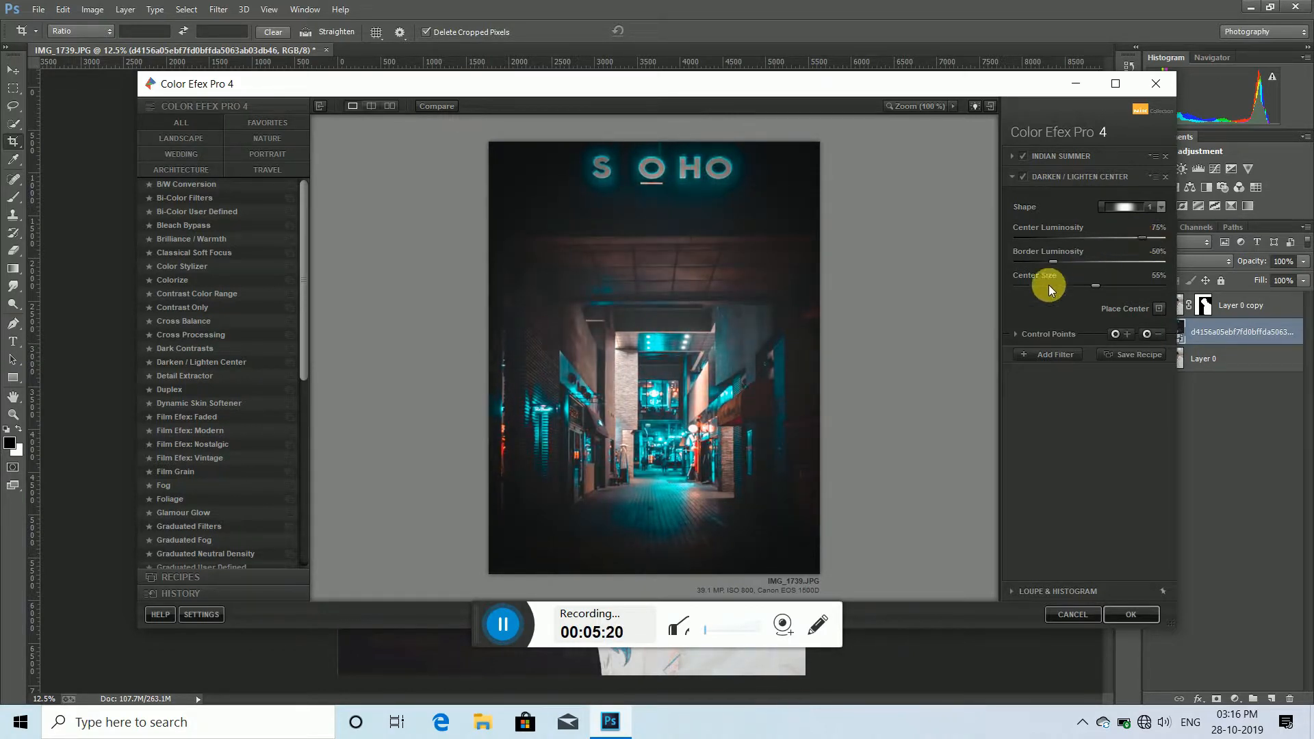
left_click_drag(1054, 265, 1049, 264)
left_click_drag(1140, 237, 1119, 240)
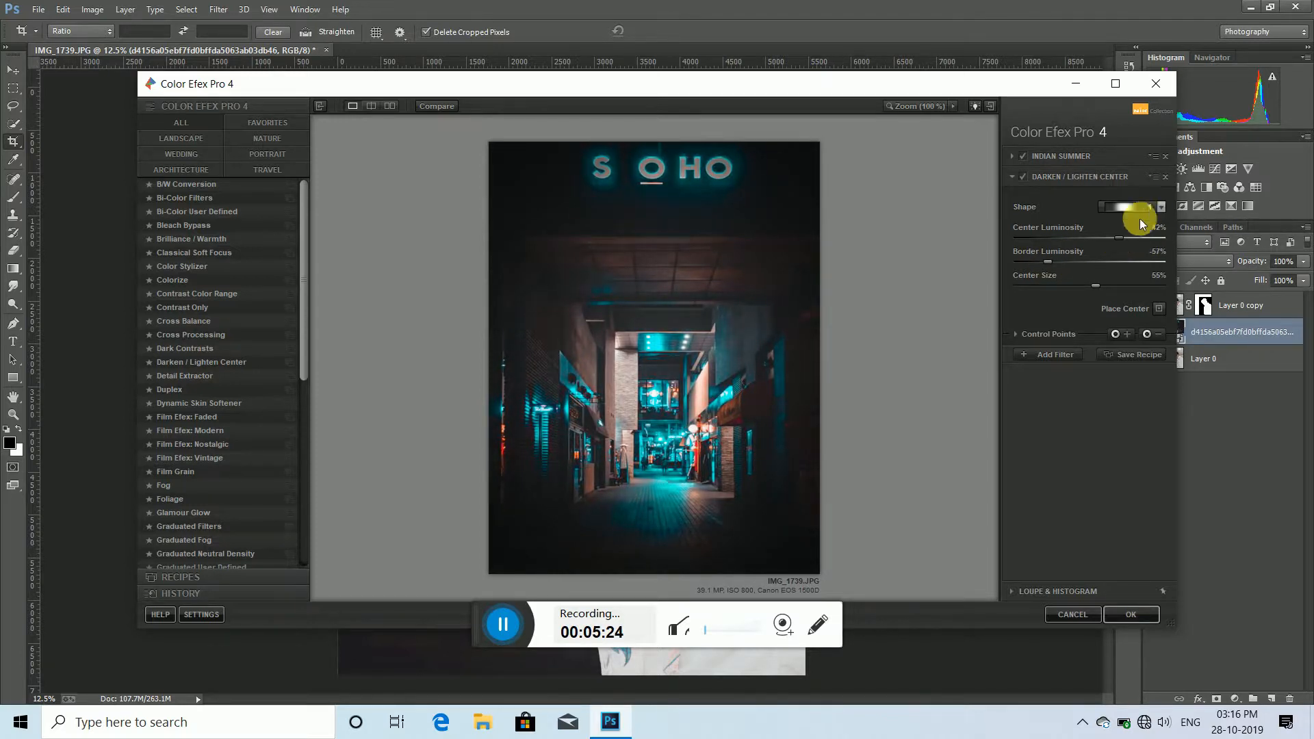
Step: Add a Photo Stylizer filter with the Varitone style, lower its strength and apply the Color Efex Pro 4 effects to the background
left_click(1042, 352)
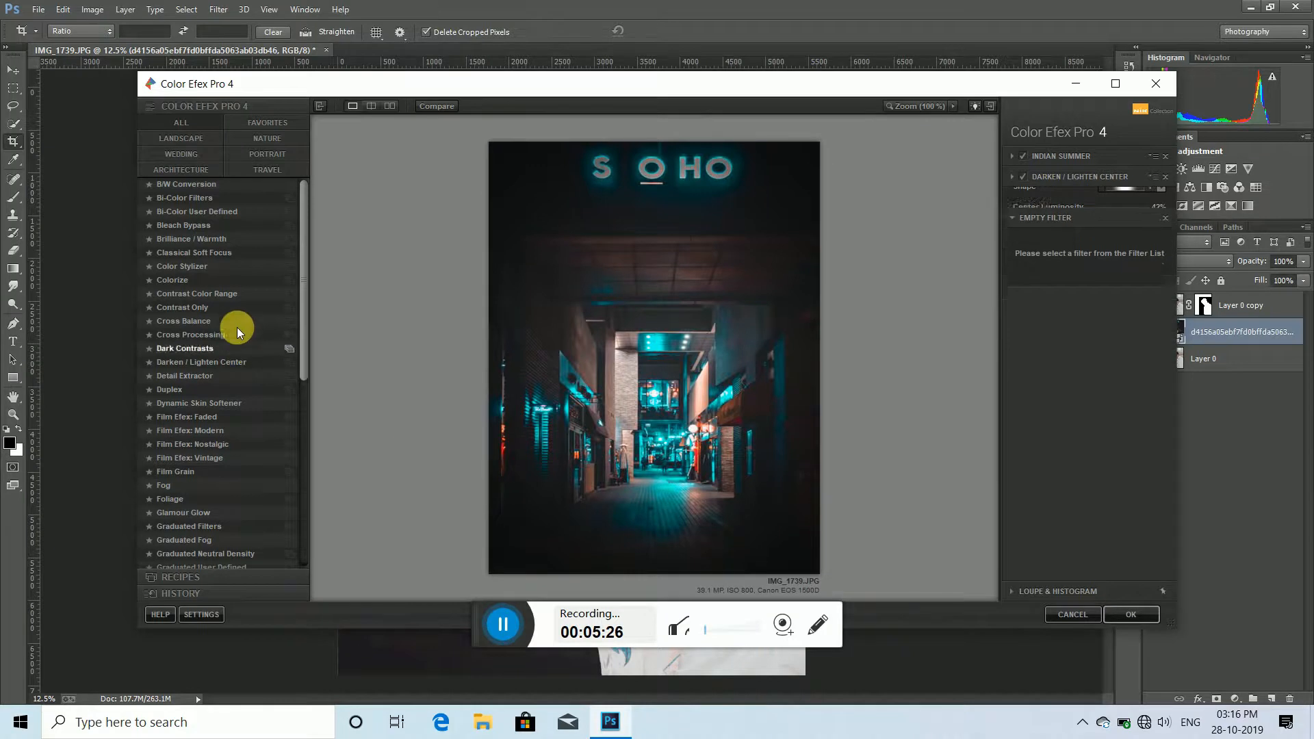
left_click_drag(306, 306, 302, 461)
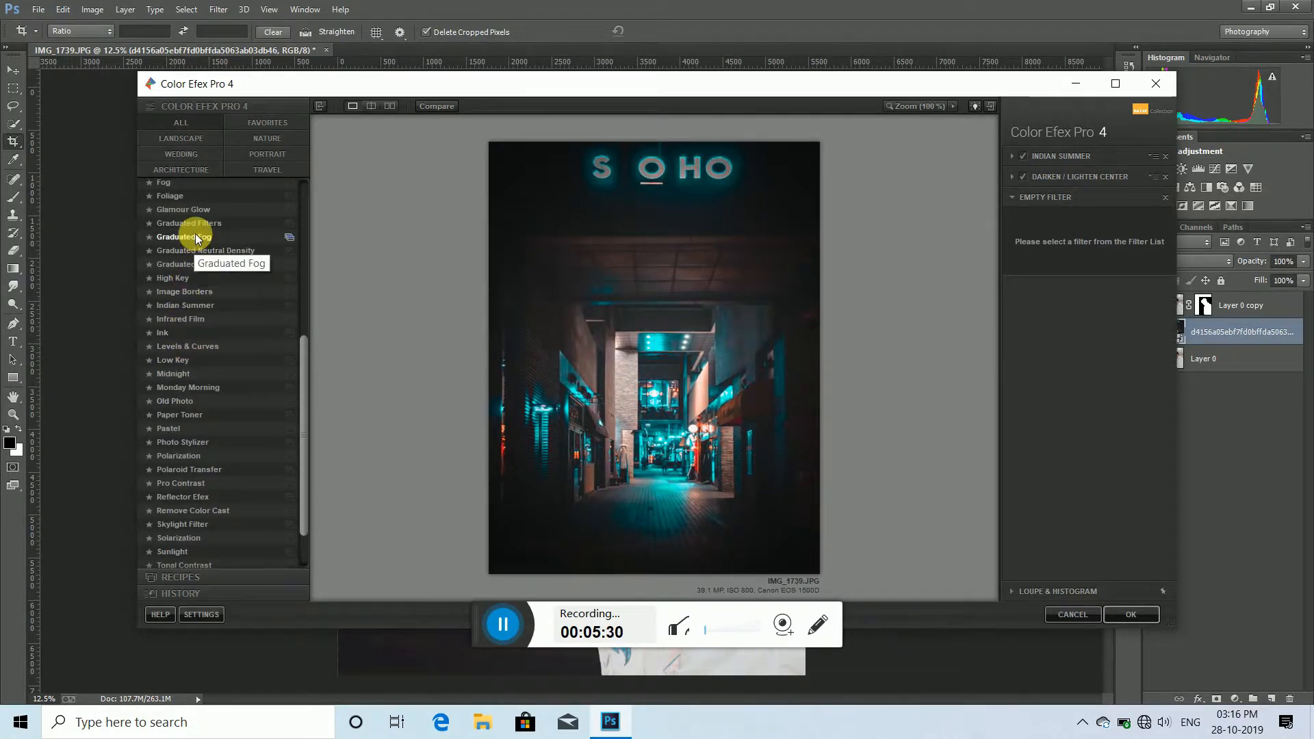
left_click(190, 443)
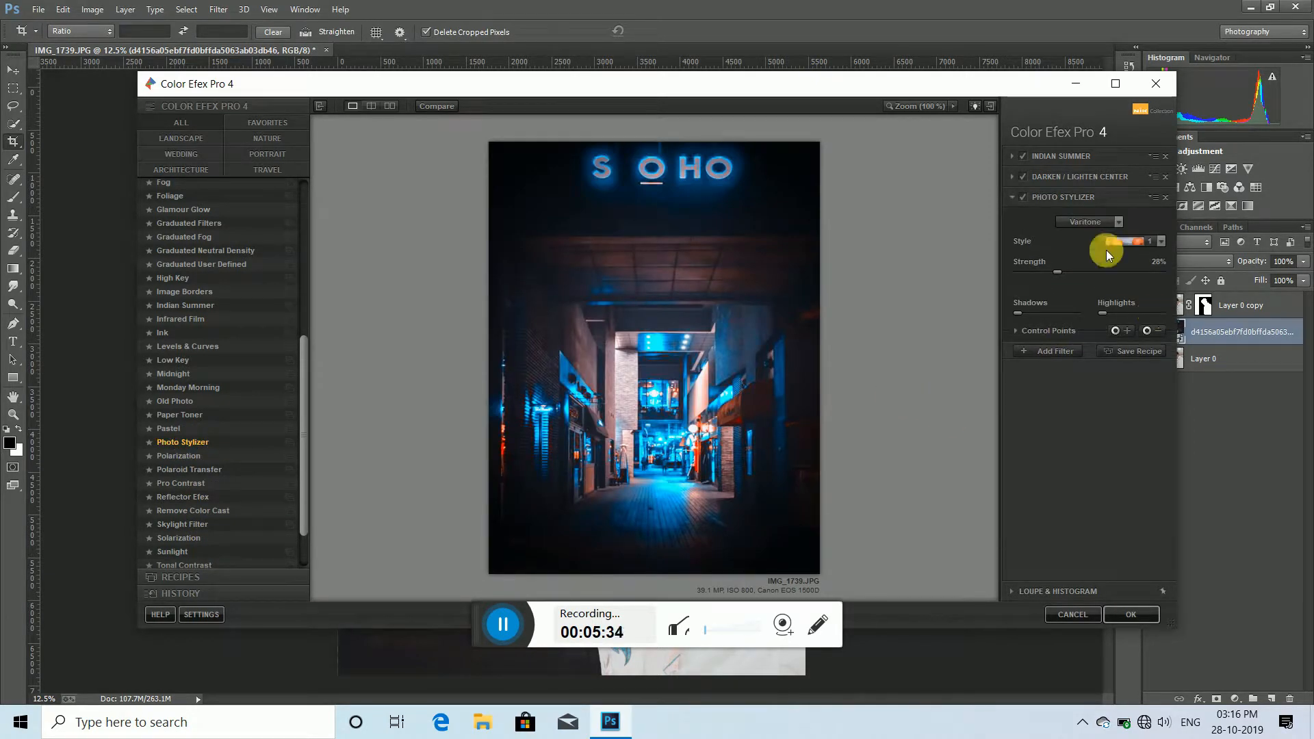
left_click_drag(1061, 275, 988, 270)
left_click(1136, 613)
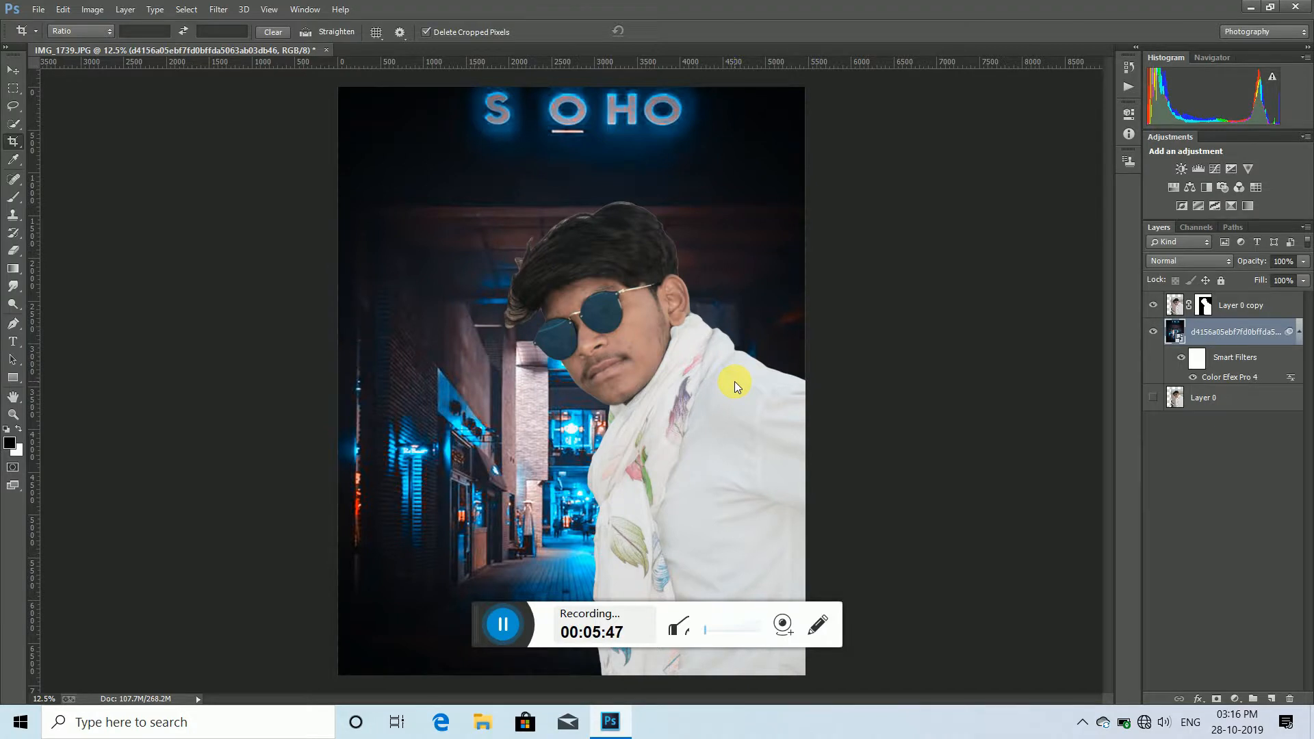
Step: Place the 736426_light-flares-png image above the street background, scale it to about 1471 × 1831 px and move it over the alley
left_click(48, 17)
left_click(115, 247)
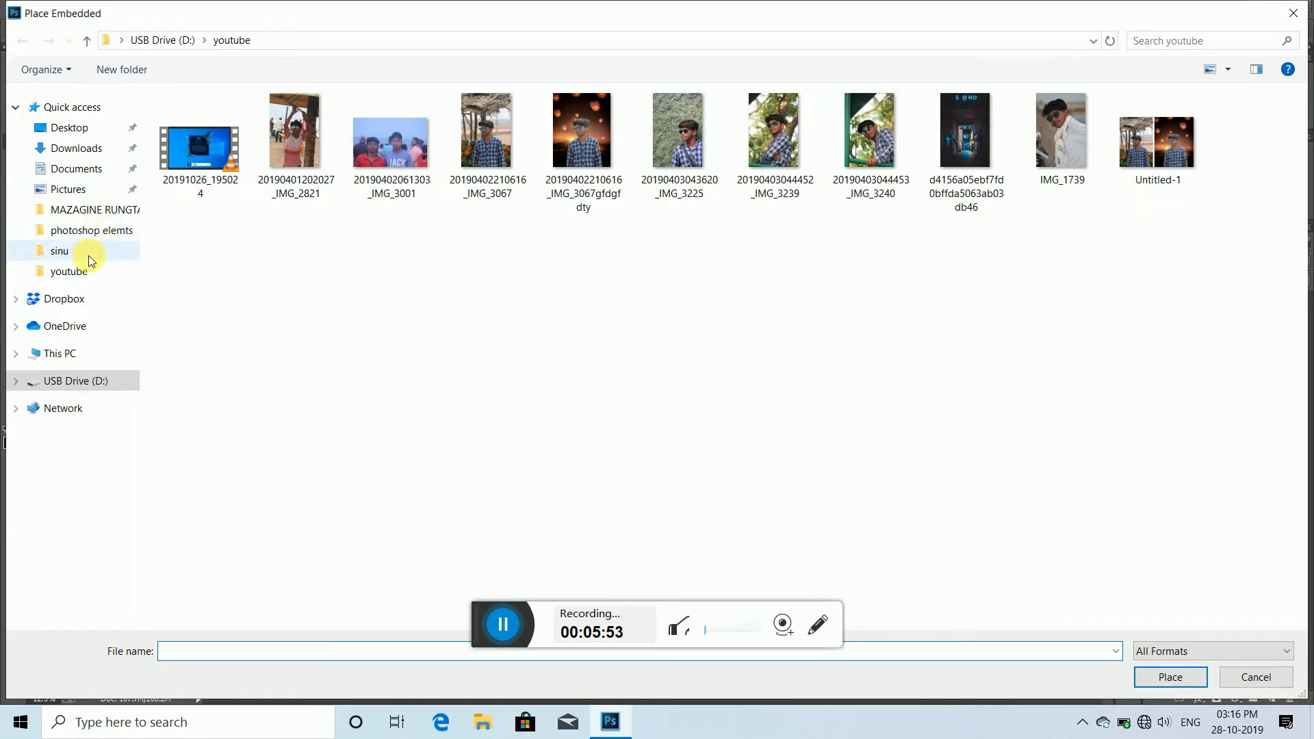
left_click(89, 254)
double_click(876, 130)
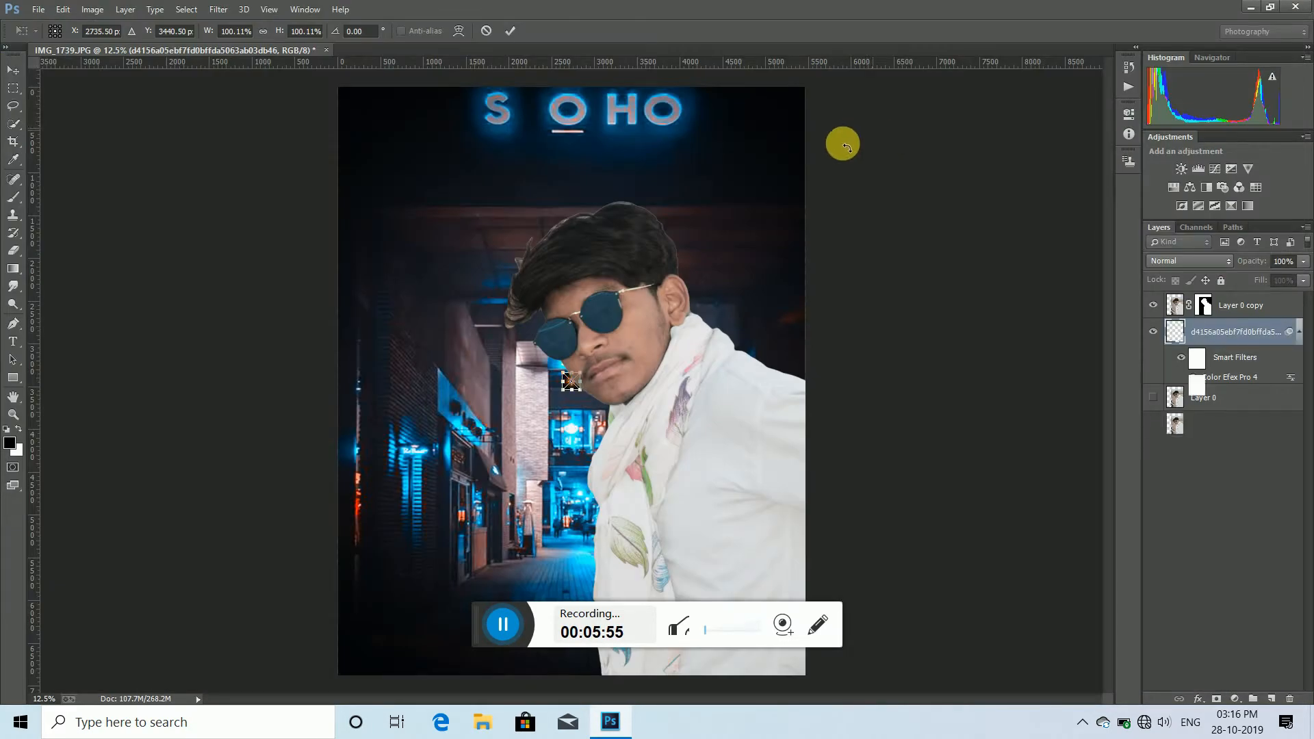
left_click_drag(579, 389, 693, 531)
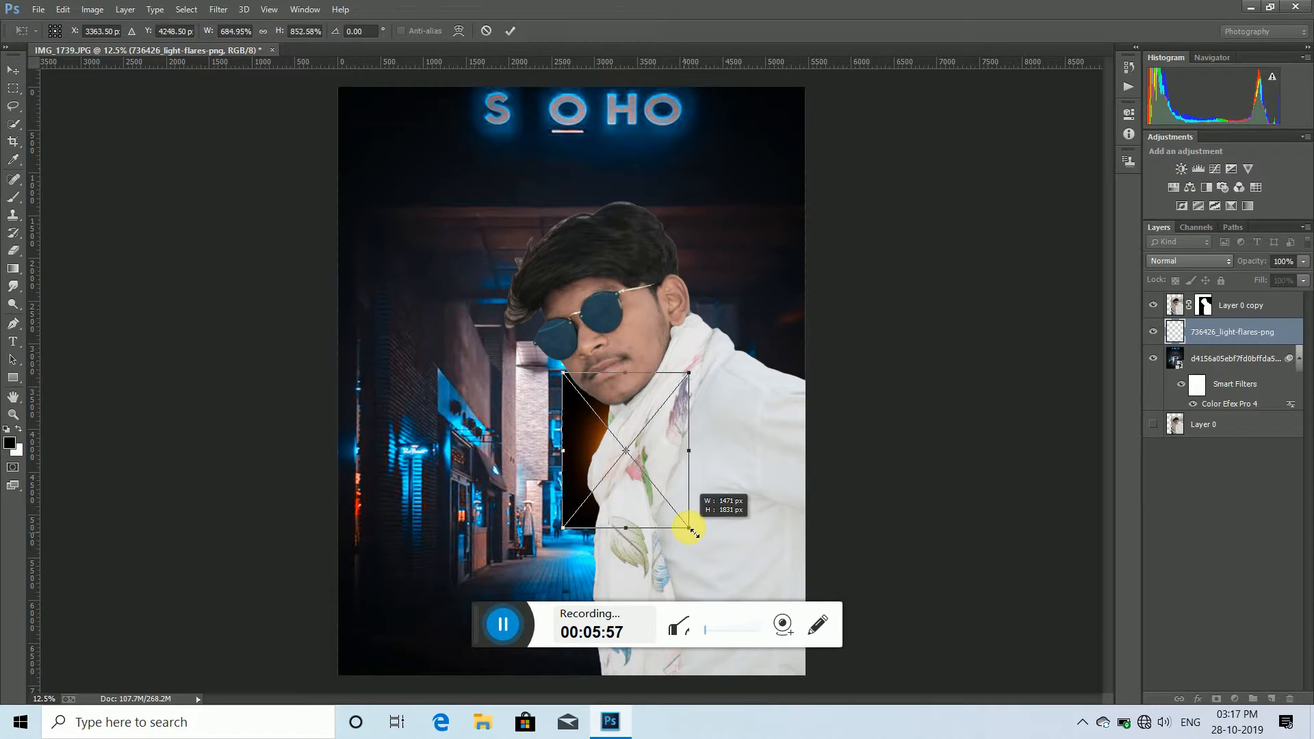
left_click_drag(625, 434, 516, 405)
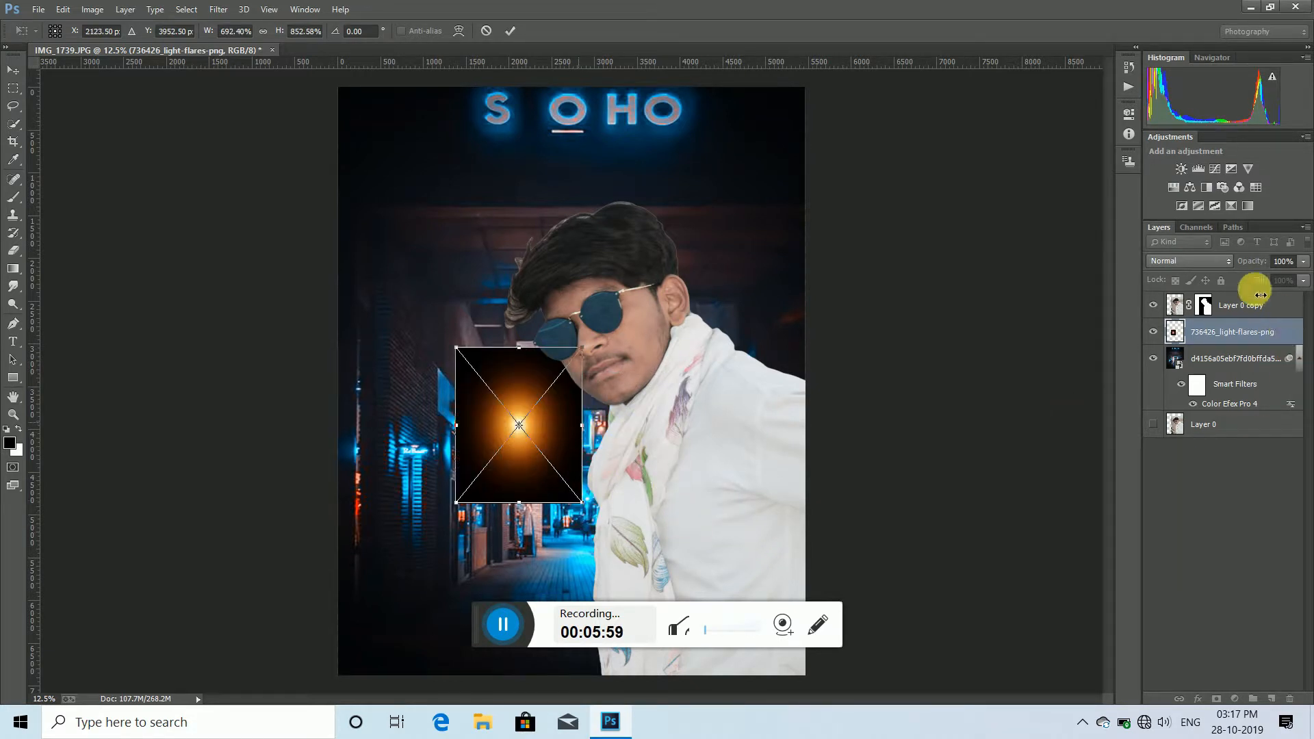
Step: Blend the light flare in Screen mode at 51% opacity, position it beside the sunglasses and finalize the placement
left_click(1224, 264)
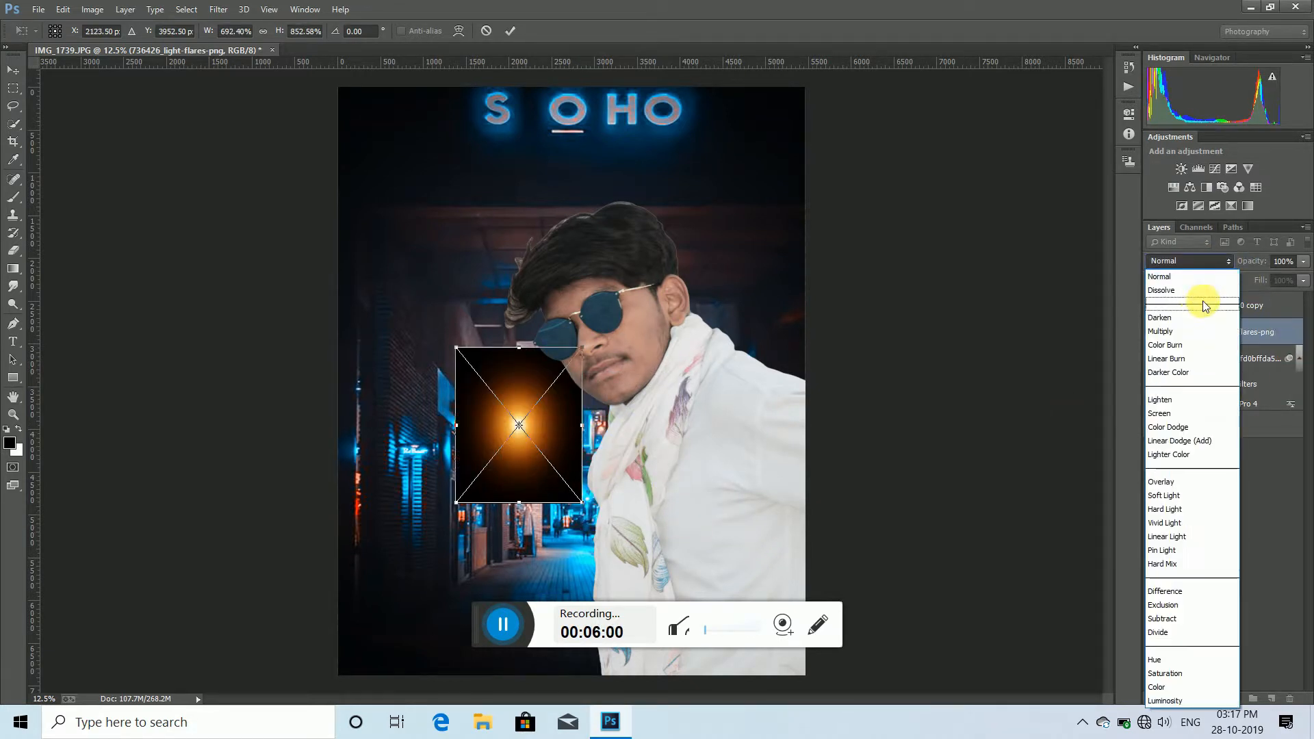
left_click(1160, 405)
left_click_drag(556, 417, 552, 338)
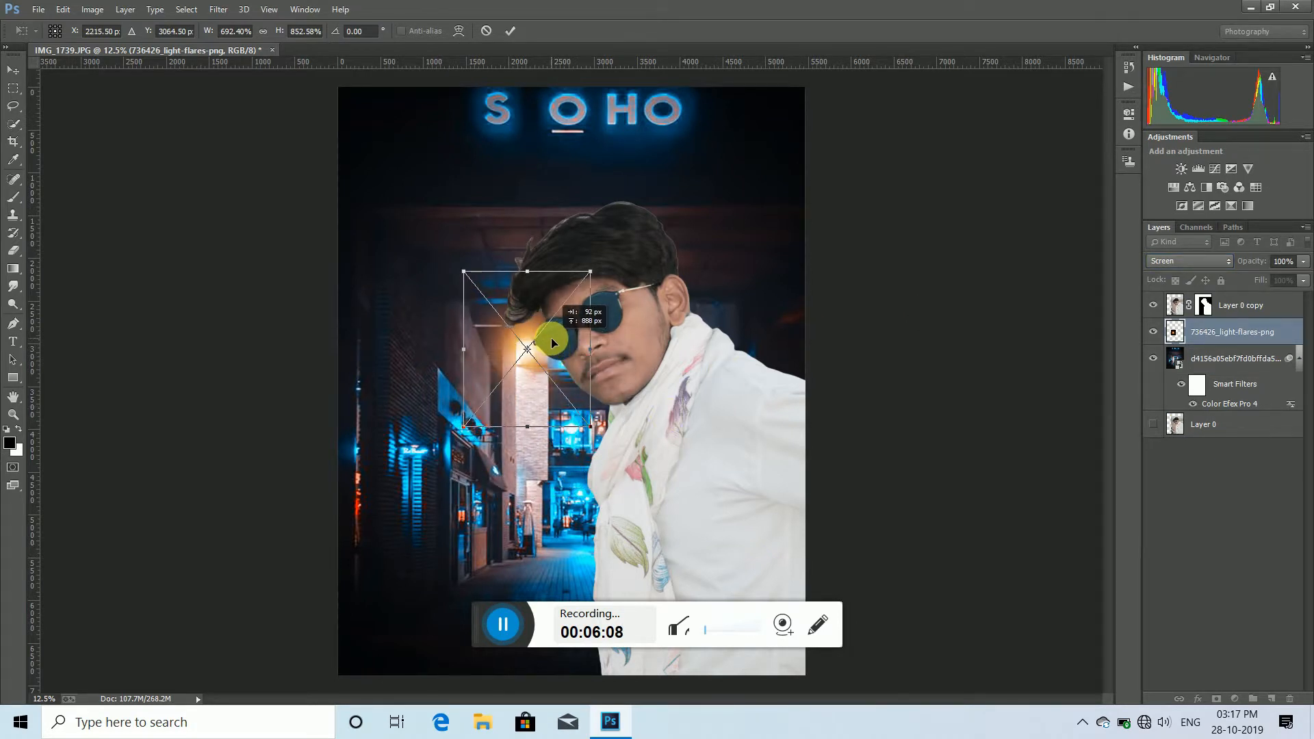
left_click(1304, 261)
left_click_drag(1267, 274, 1269, 278)
left_click_drag(547, 355, 542, 334)
key("c")
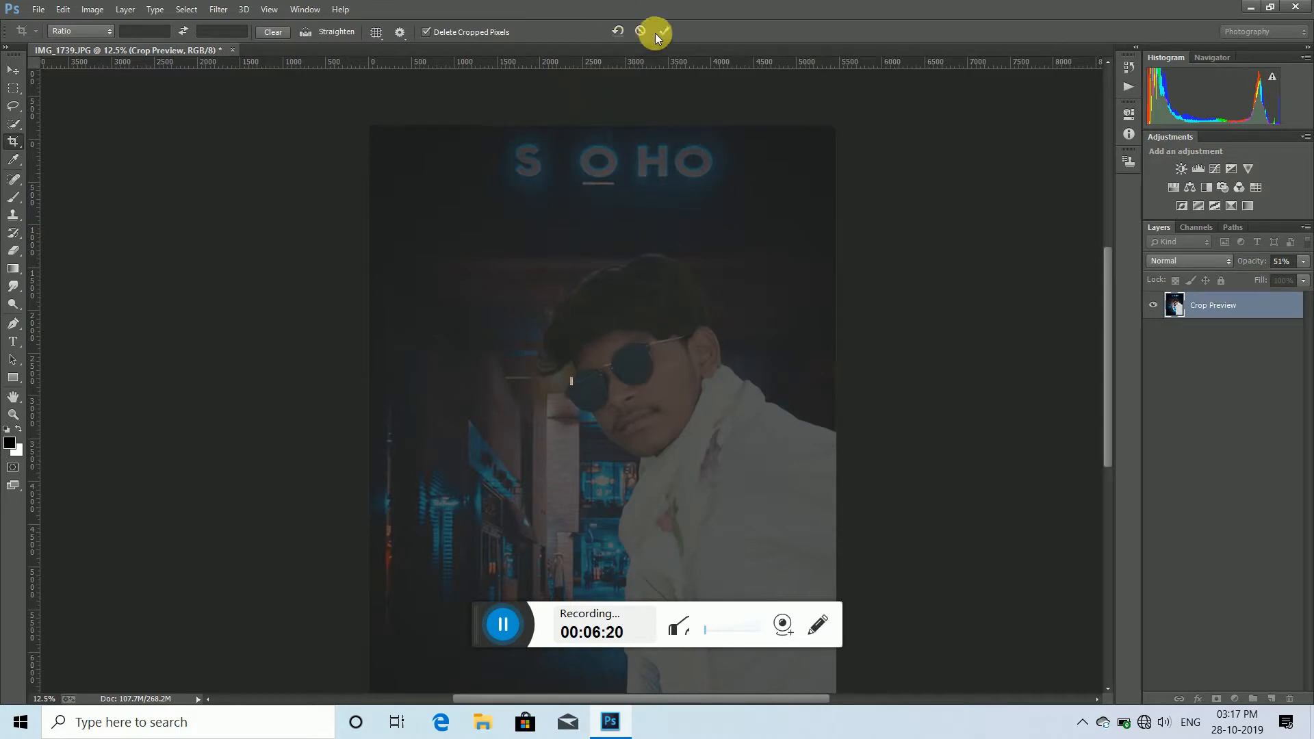
left_click(648, 28)
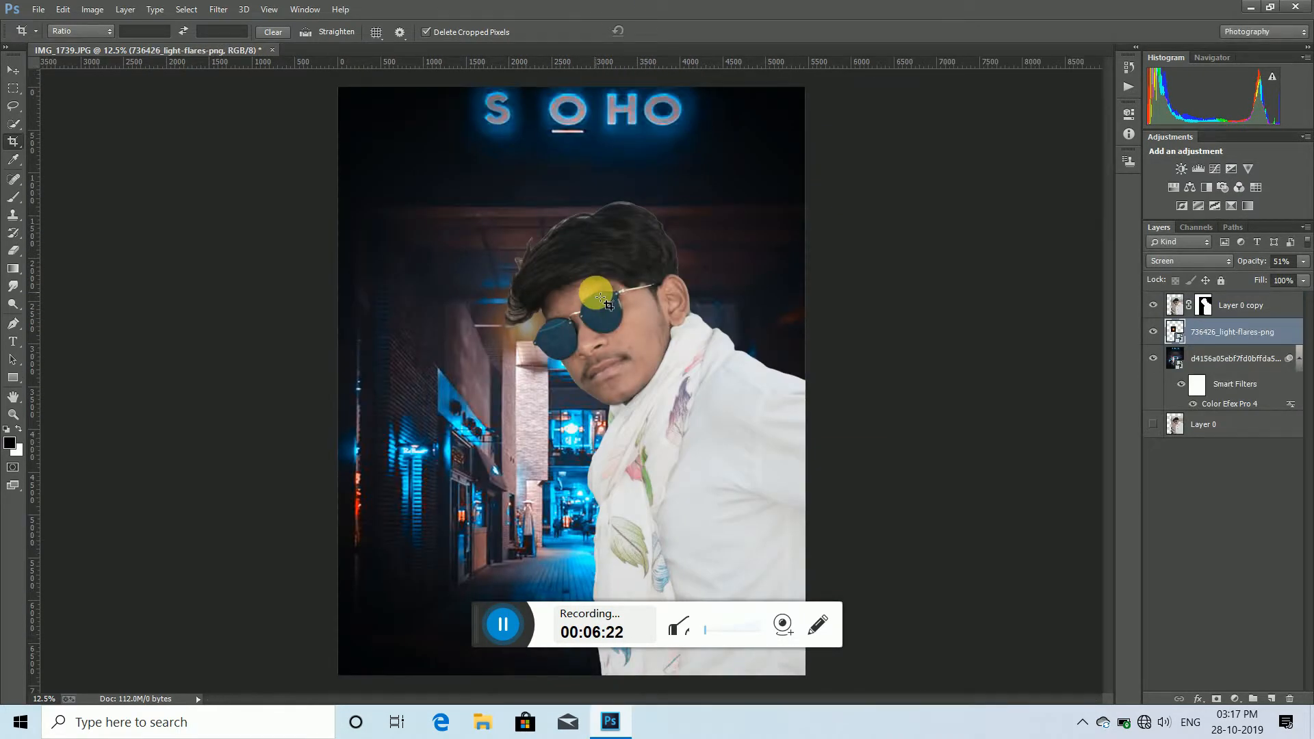
Step: Duplicate the light flare, move the copy down over the blue lights beside the scarf and set its opacity to 75%
key("ctrl+j")
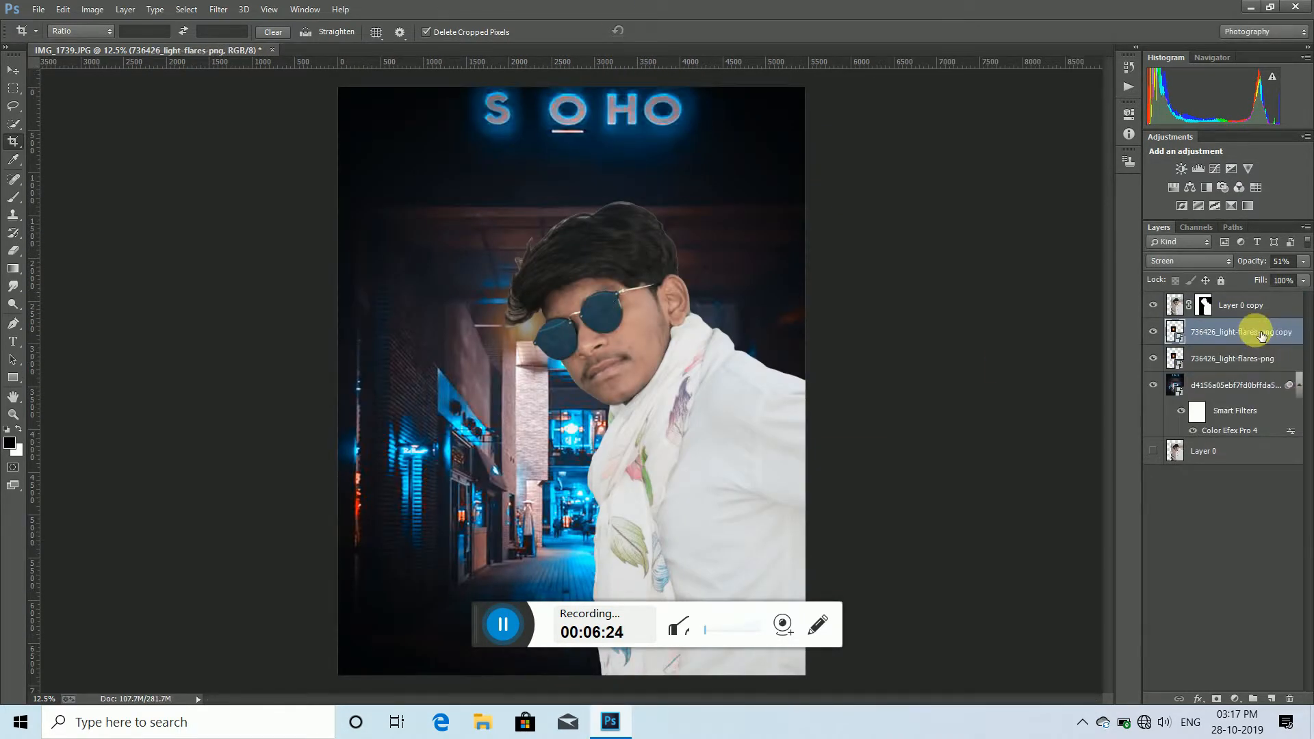
left_click(13, 70)
left_click_drag(532, 338, 570, 447)
left_click(1304, 260)
mouse_move(1304, 261)
left_mouse_down()
mouse_move(1290, 272)
mouse_move(1310, 265)
left_mouse_up()
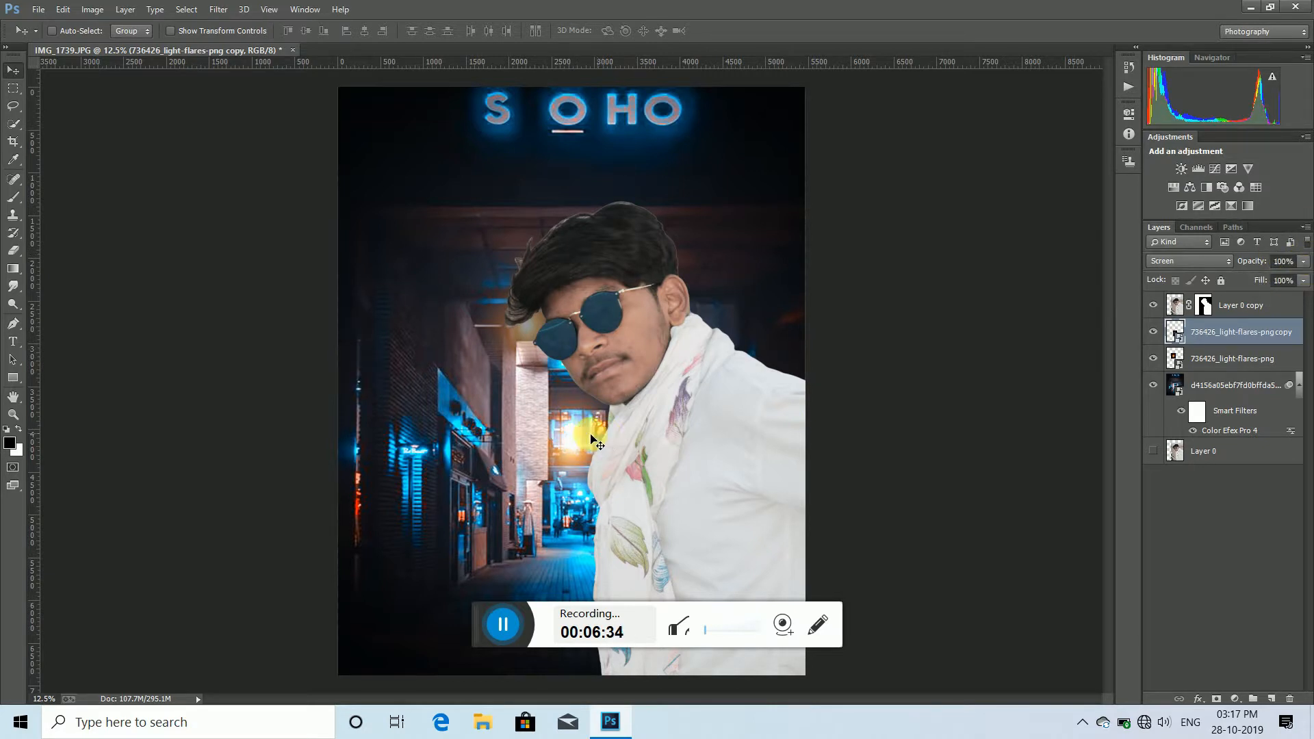
left_click_drag(597, 442, 584, 515)
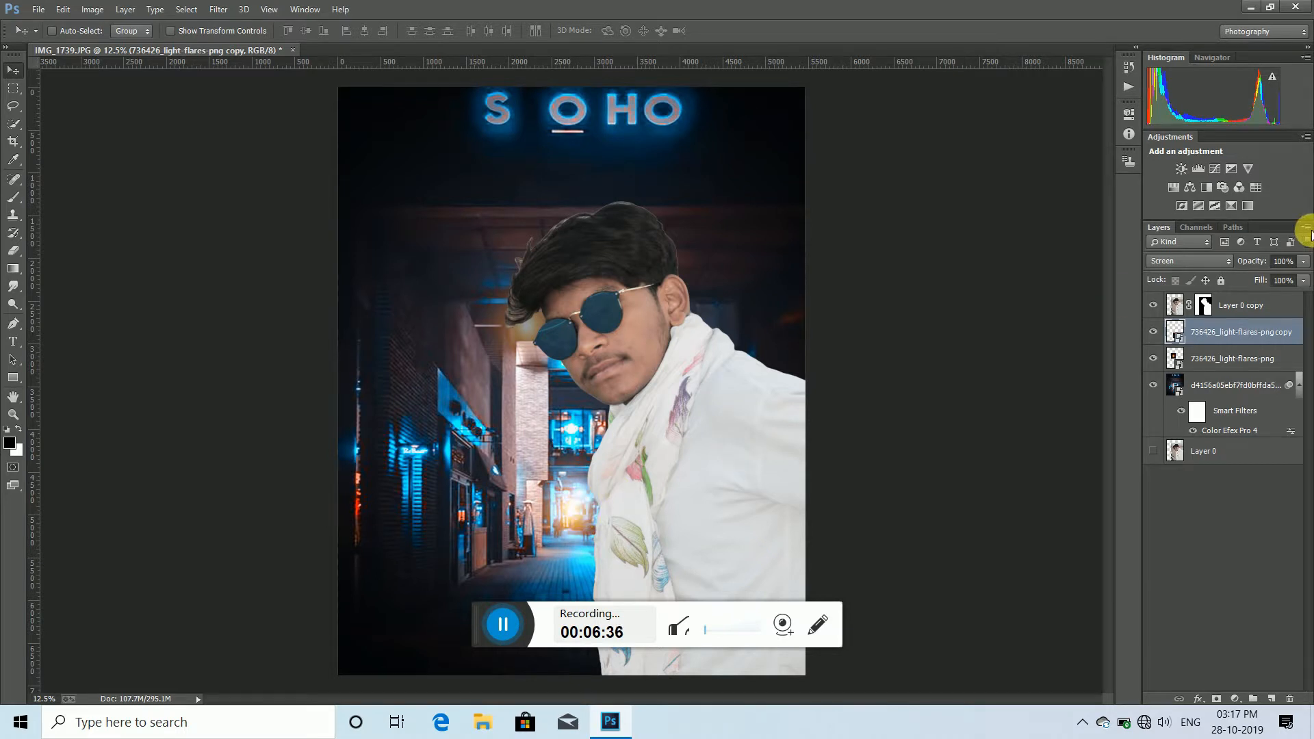
left_click(1304, 260)
left_click_drag(1280, 277, 1287, 277)
Step: Duplicate the flare copy again and position it higher in the alley, over the lit windows beside the man's scarf
key("ctrl+j")
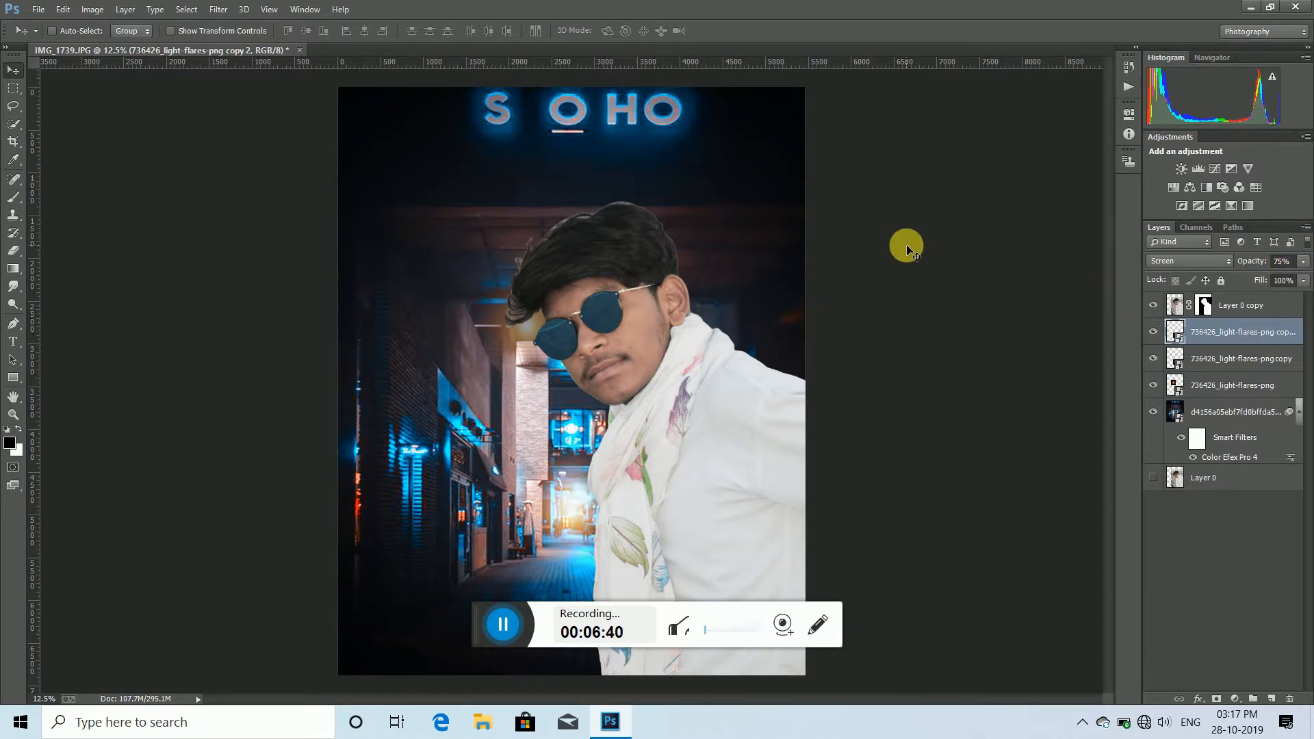
left_click_drag(596, 505, 557, 342)
left_click_drag(539, 447, 565, 457)
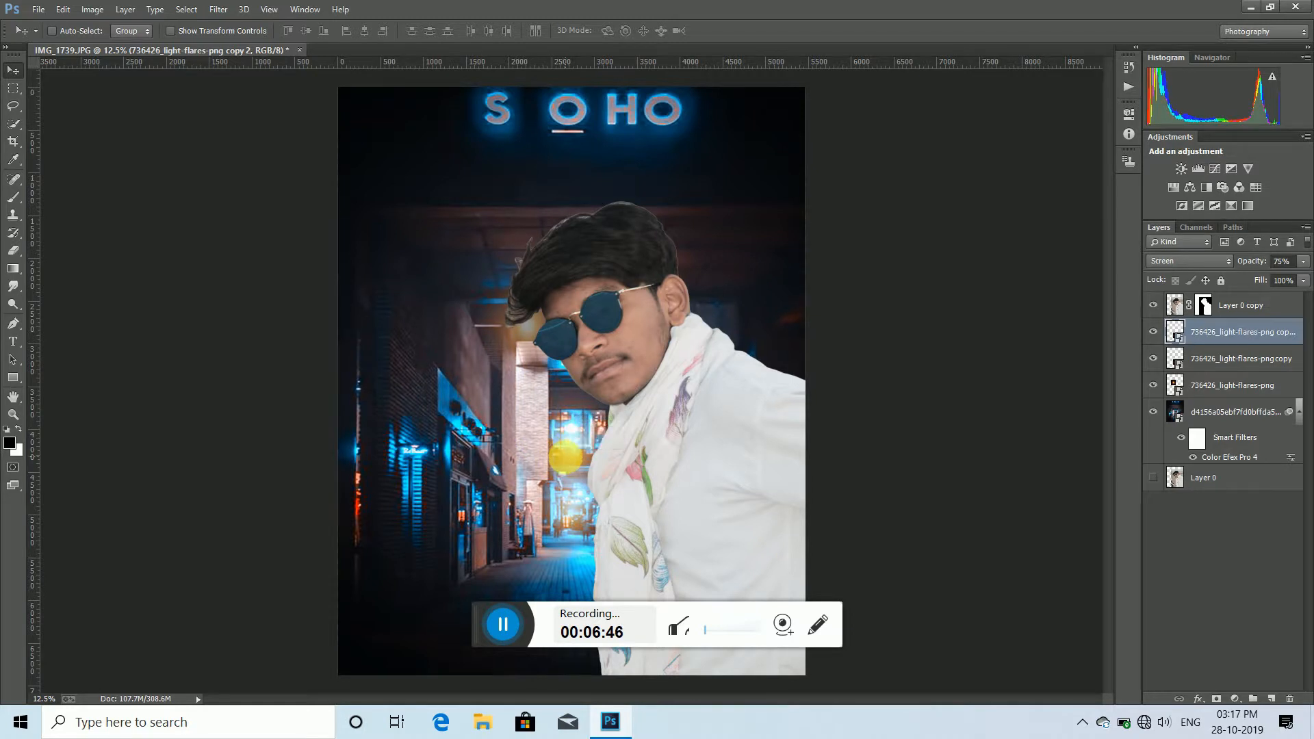
Step: Apply a Field Blur of about 28 px to the street background layer
left_click(1217, 415)
left_click(223, 8)
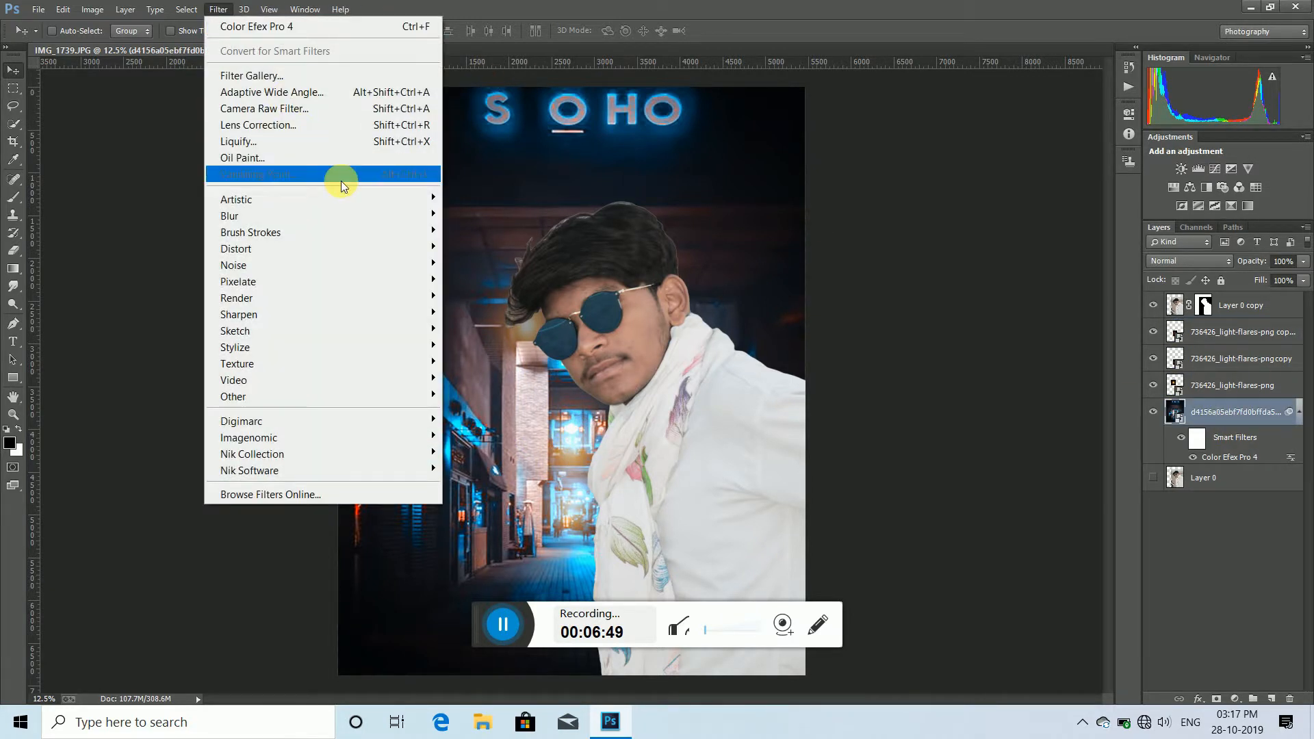
left_click(479, 217)
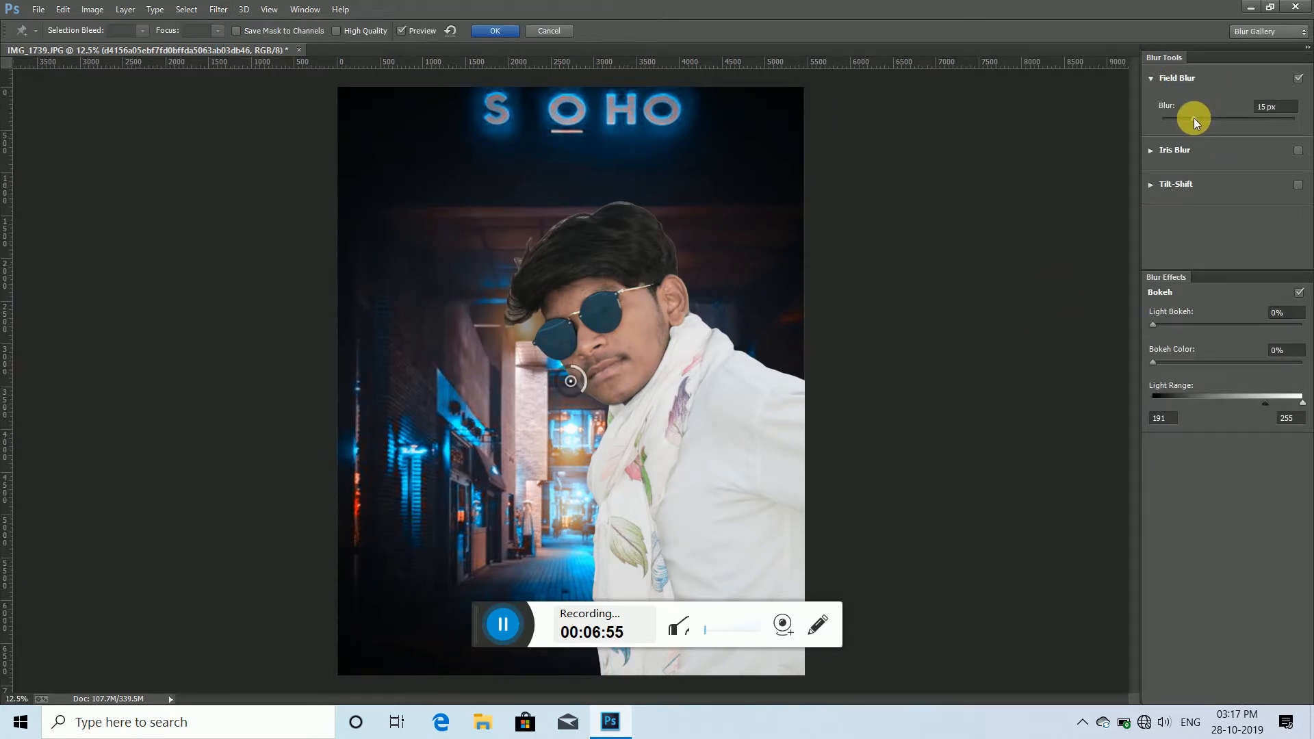
left_click_drag(1193, 118, 1204, 117)
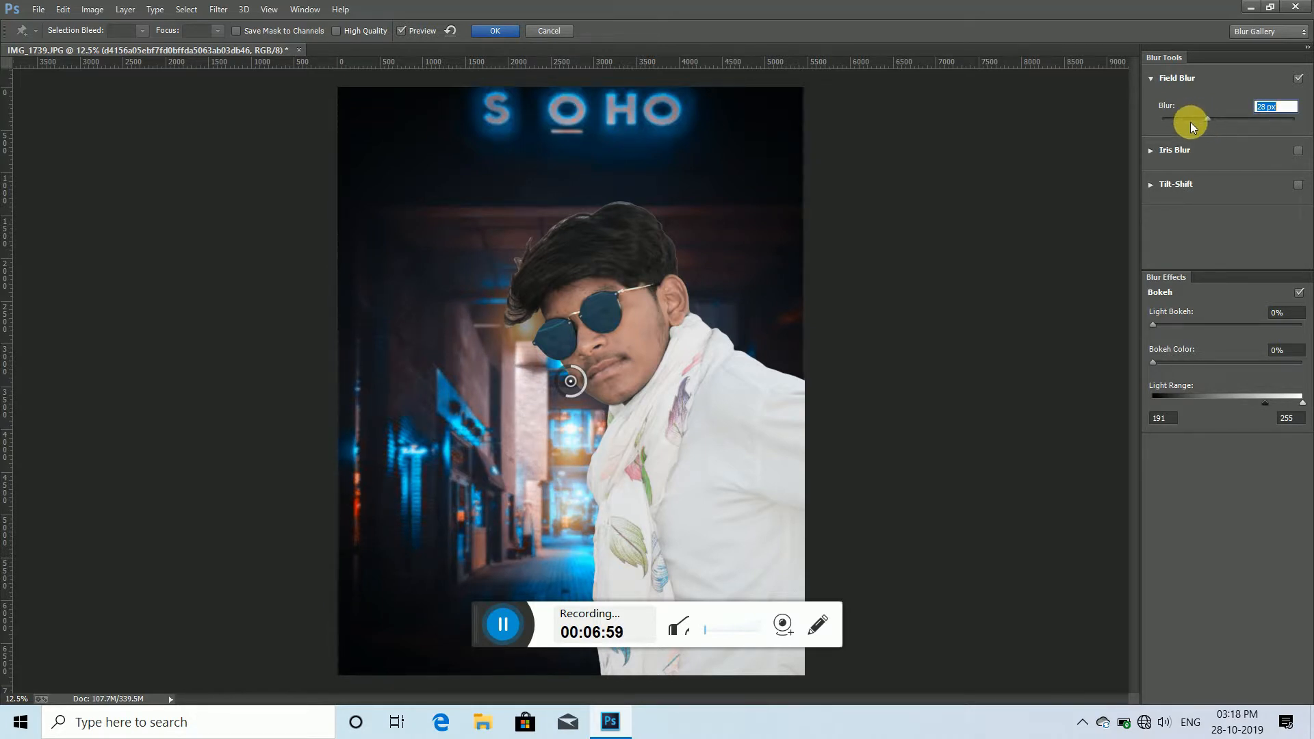
left_click(500, 32)
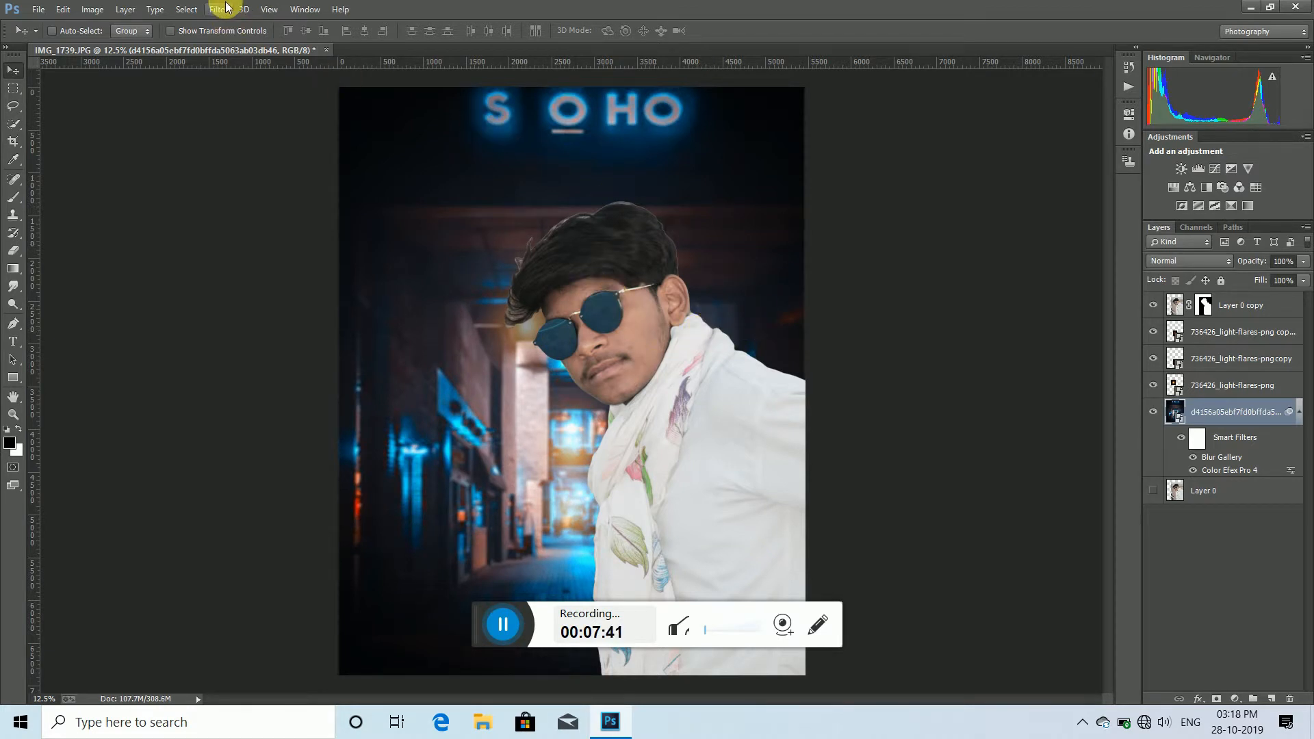
Step: Reposition the two light flare copies over the lit windows in the alley beside the man's scarf
left_click(1267, 338)
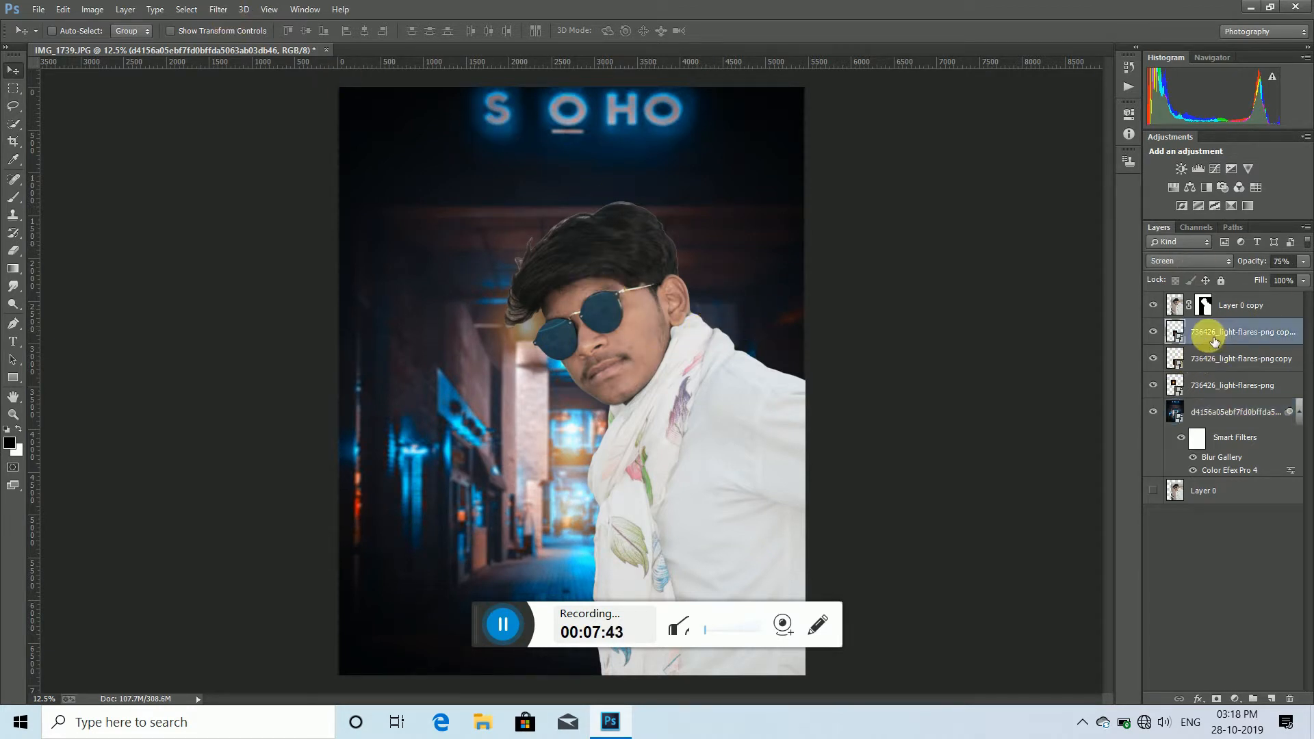
left_click_drag(584, 445, 578, 504)
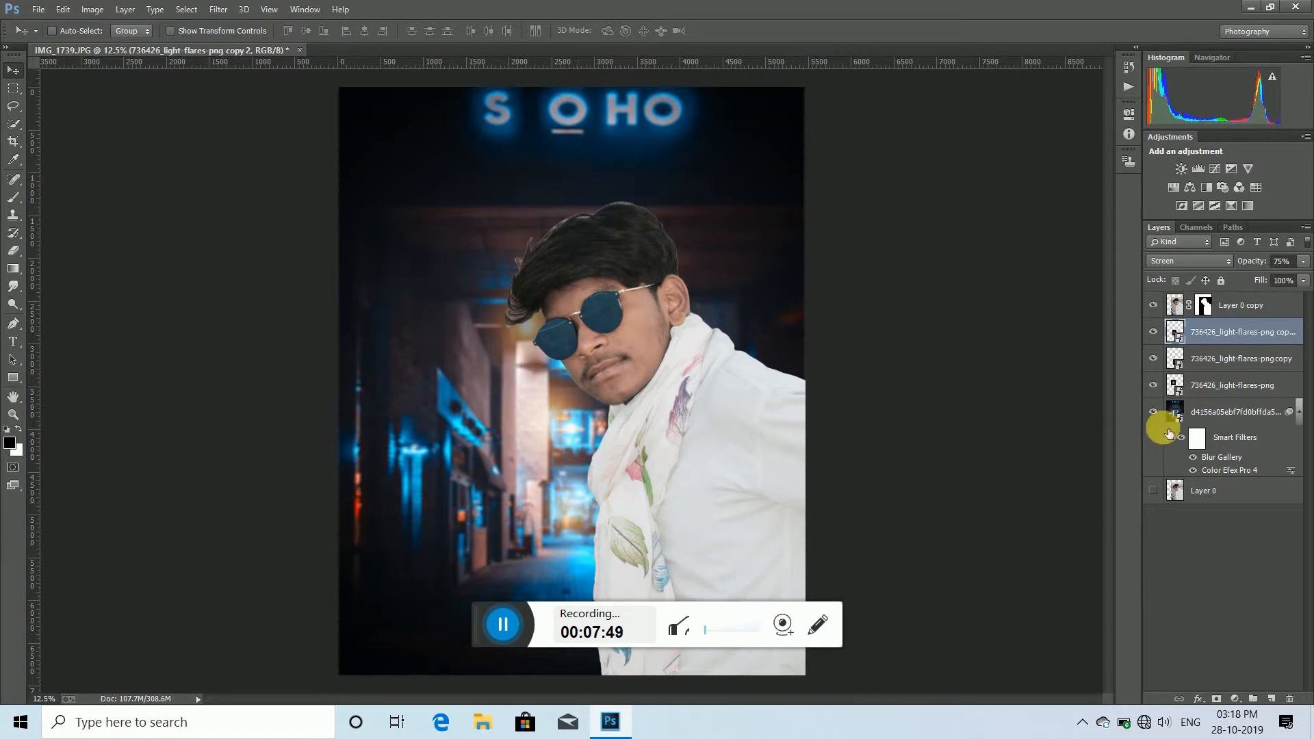
left_click(1213, 370)
left_click_drag(574, 510, 593, 449)
Step: Lower the opacity of the first flare copy to 42%, the second copy to 55% and the original flare to 30%
left_click(1305, 262)
left_click_drag(1291, 277, 1272, 280)
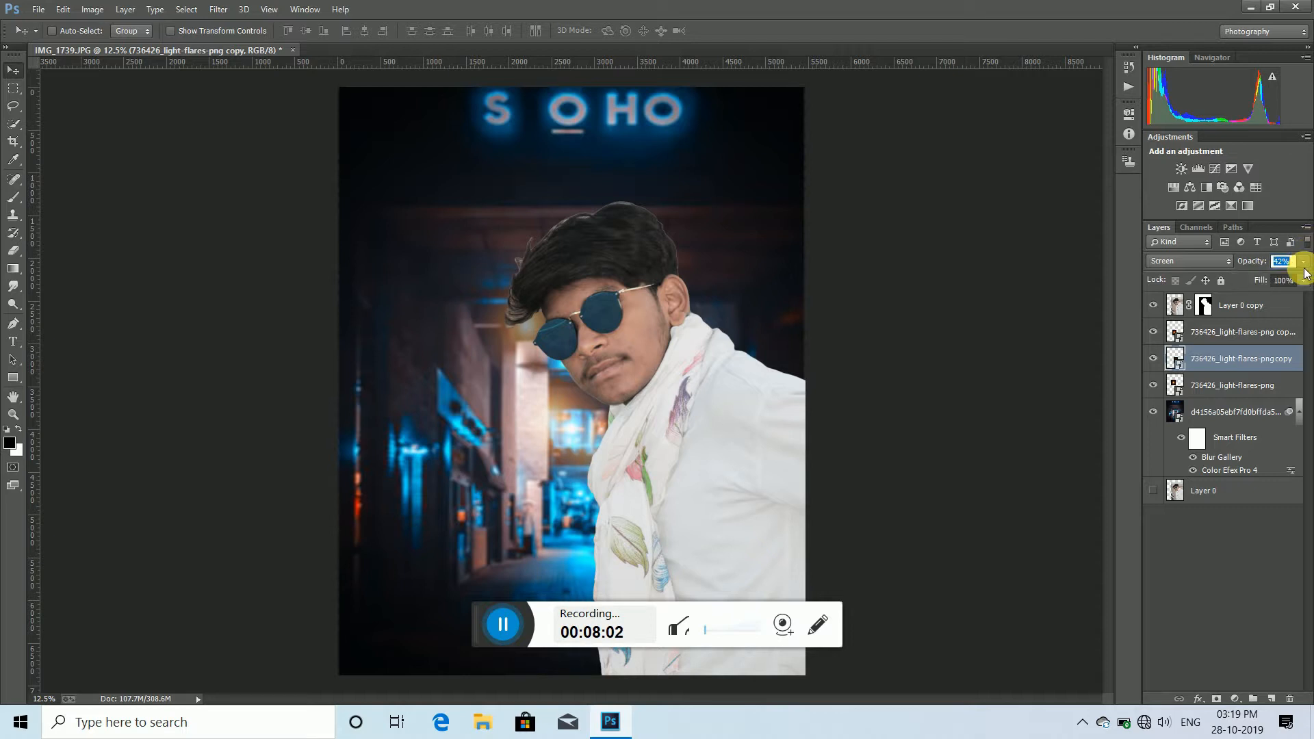
left_click(1242, 332)
left_click(1308, 262)
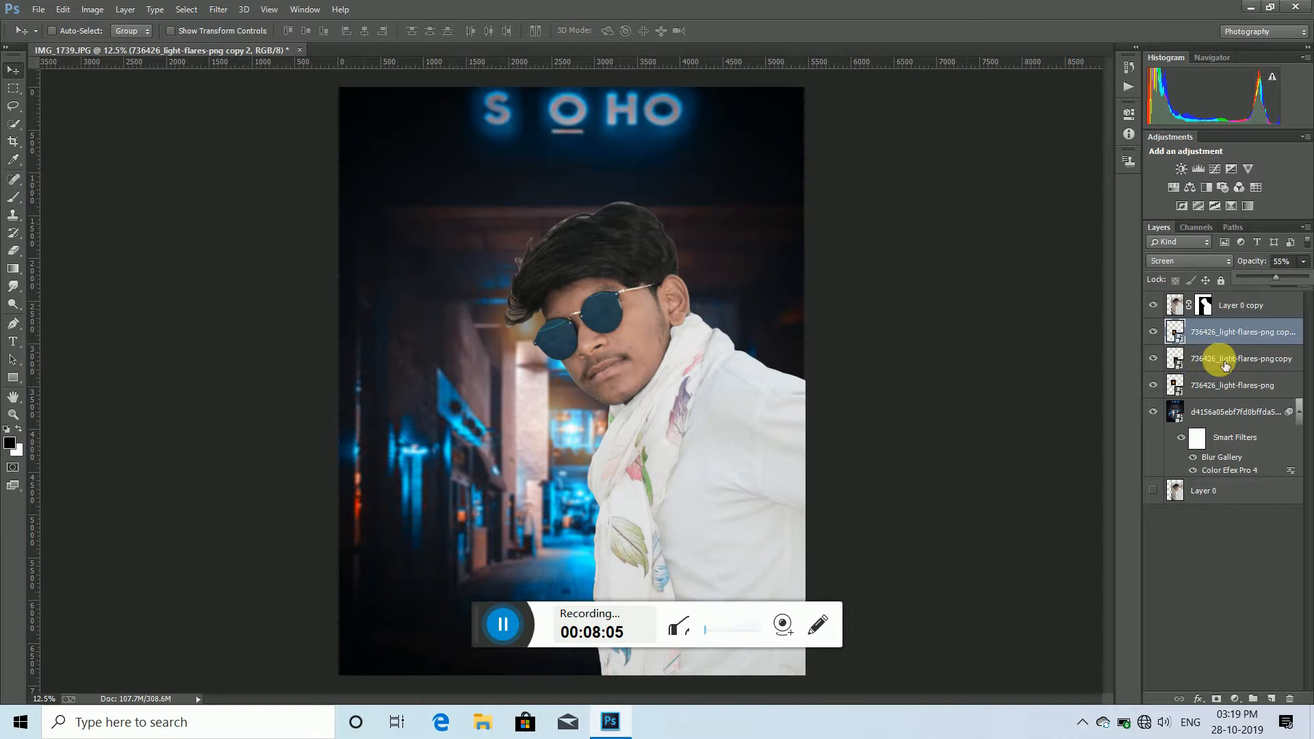
left_click(1222, 389)
left_click(1303, 262)
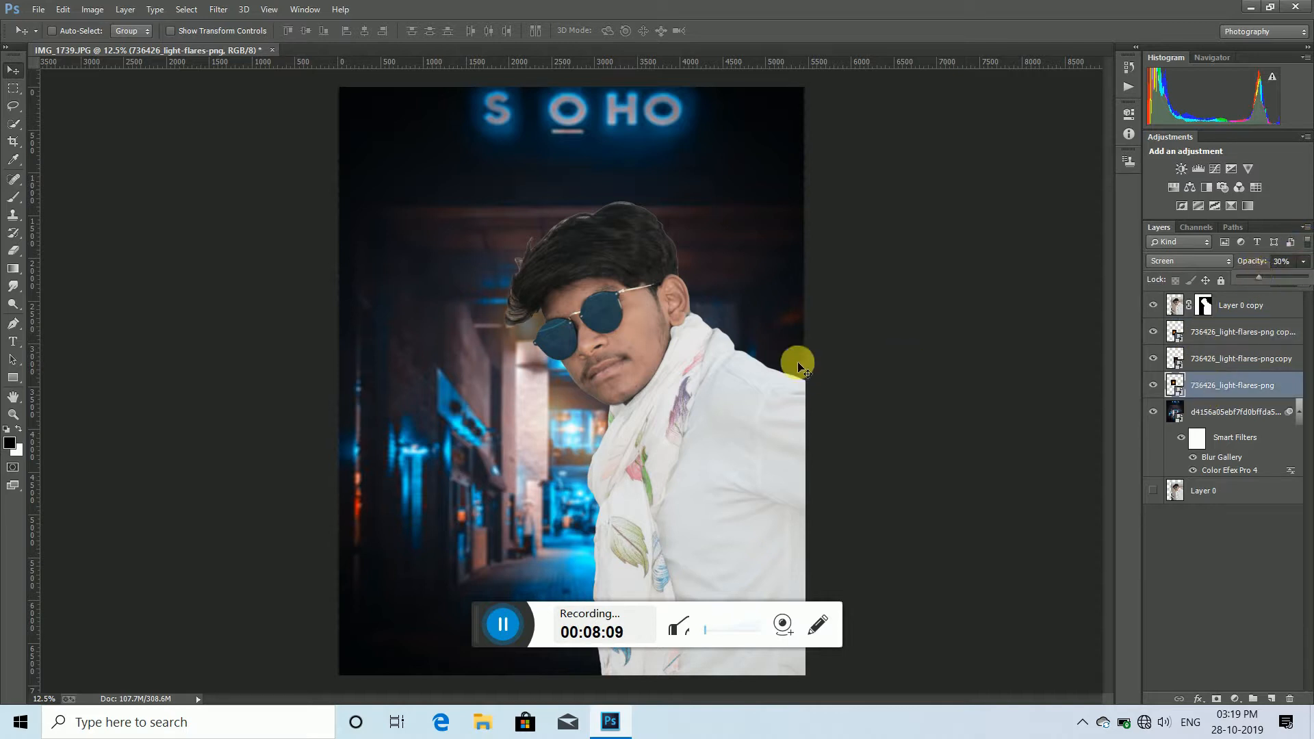
left_click(1260, 336)
left_click(1259, 337)
left_click(1250, 302)
right_click(1250, 302)
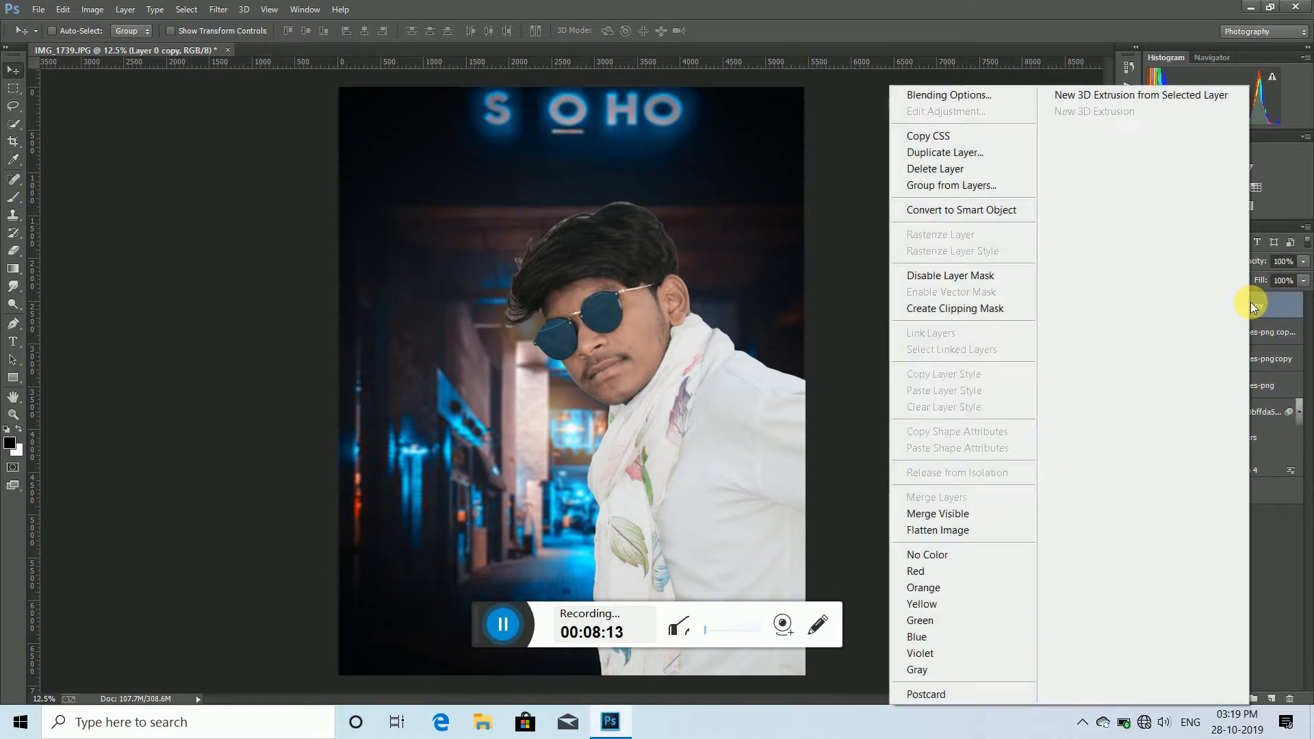
left_click(875, 432)
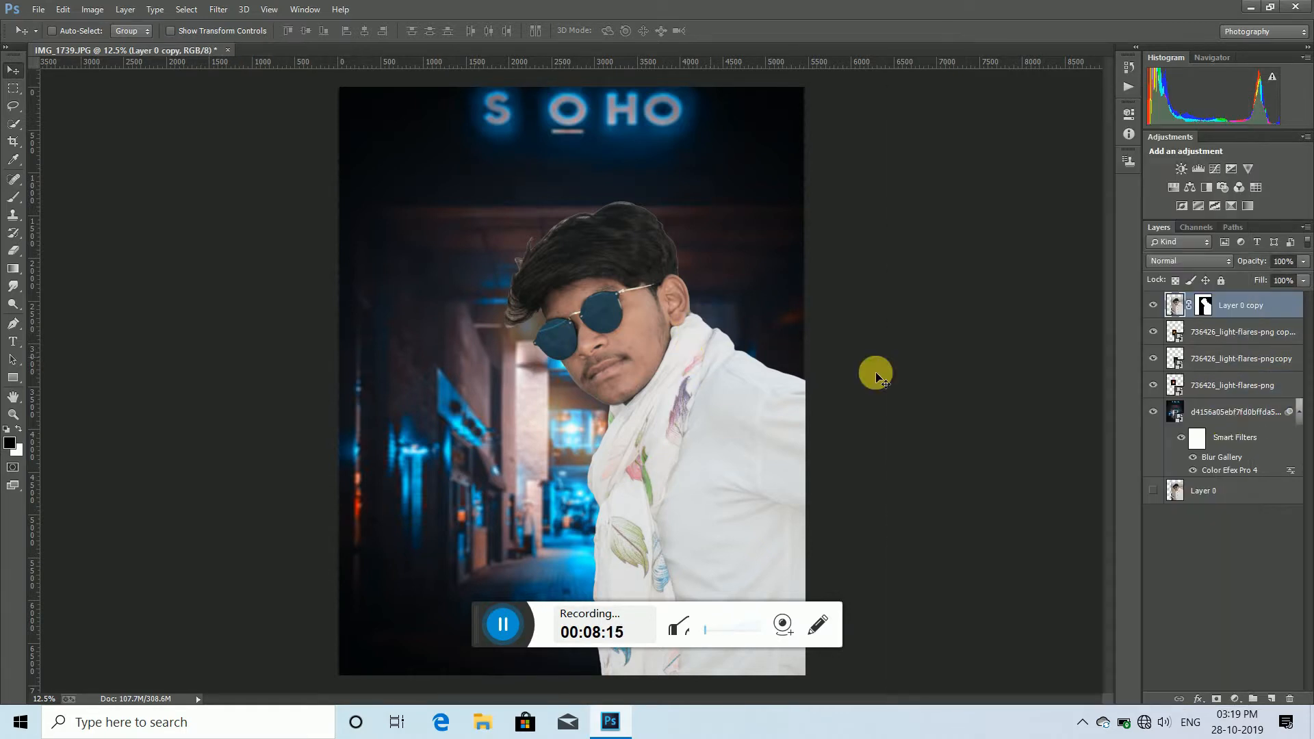
Step: Open the street background in the Camera Raw Filter and set the Reds hue to -63
left_click(1239, 416)
left_click(218, 8)
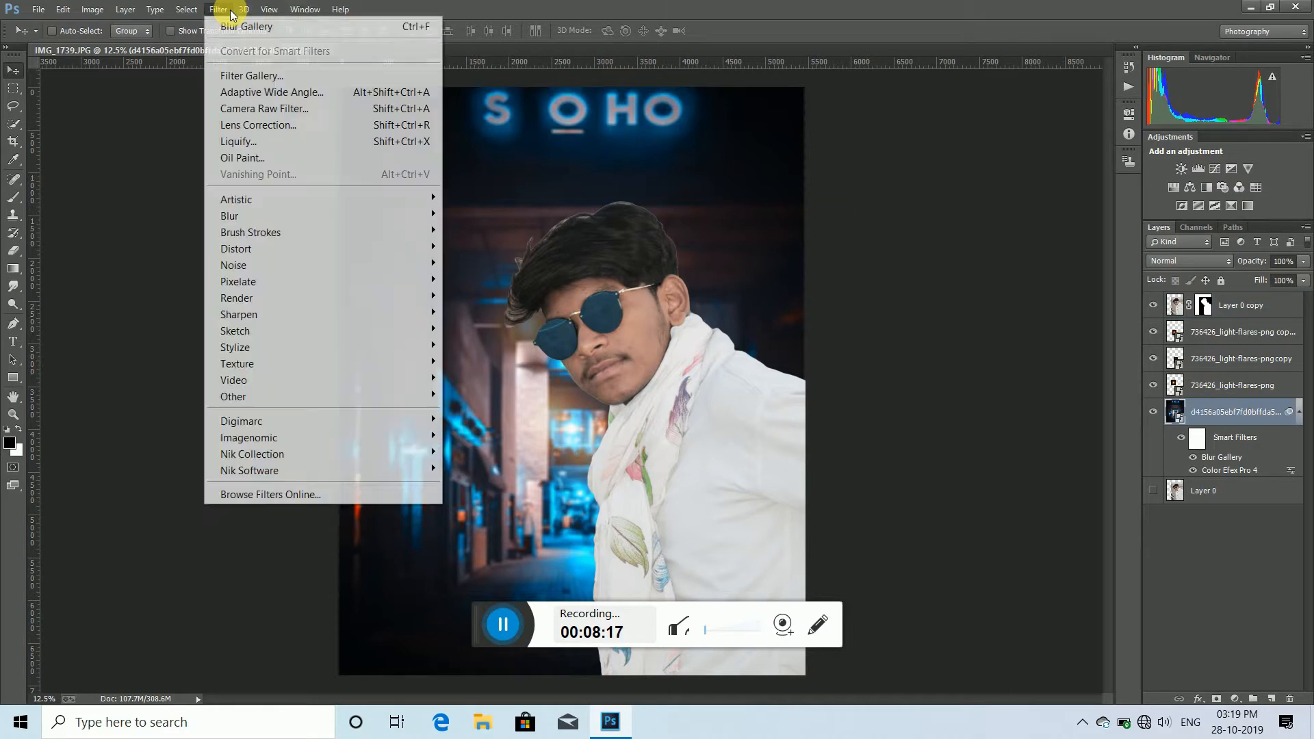
left_click(253, 109)
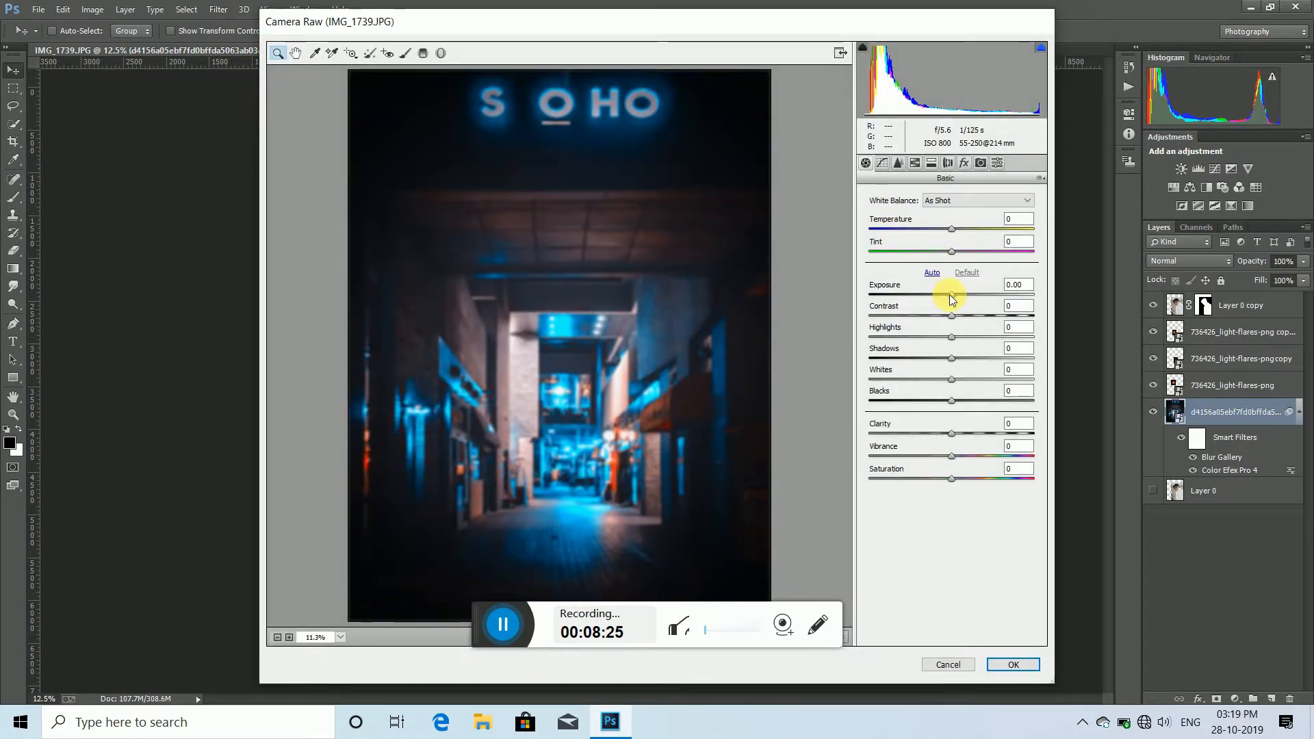
left_click_drag(950, 294, 947, 294)
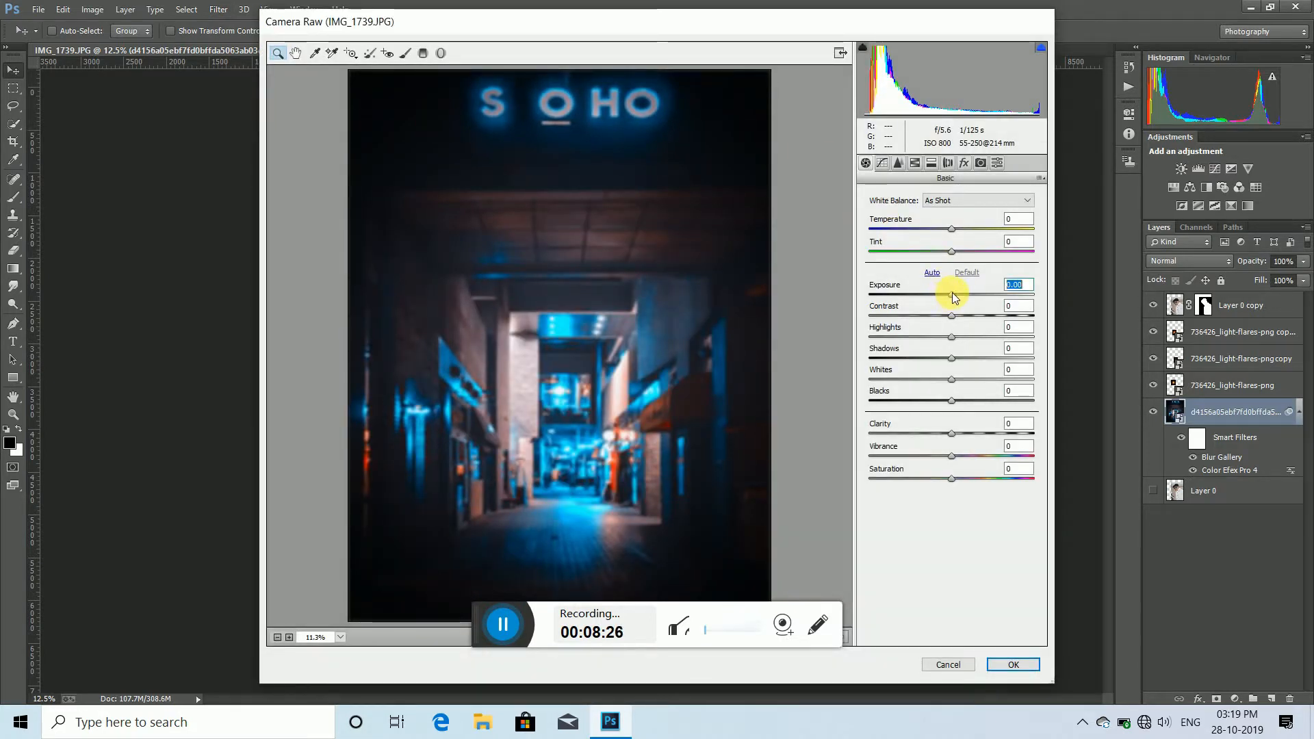
left_click(930, 166)
left_click(916, 163)
left_click_drag(955, 260, 1056, 261)
left_click_drag(923, 264, 899, 266)
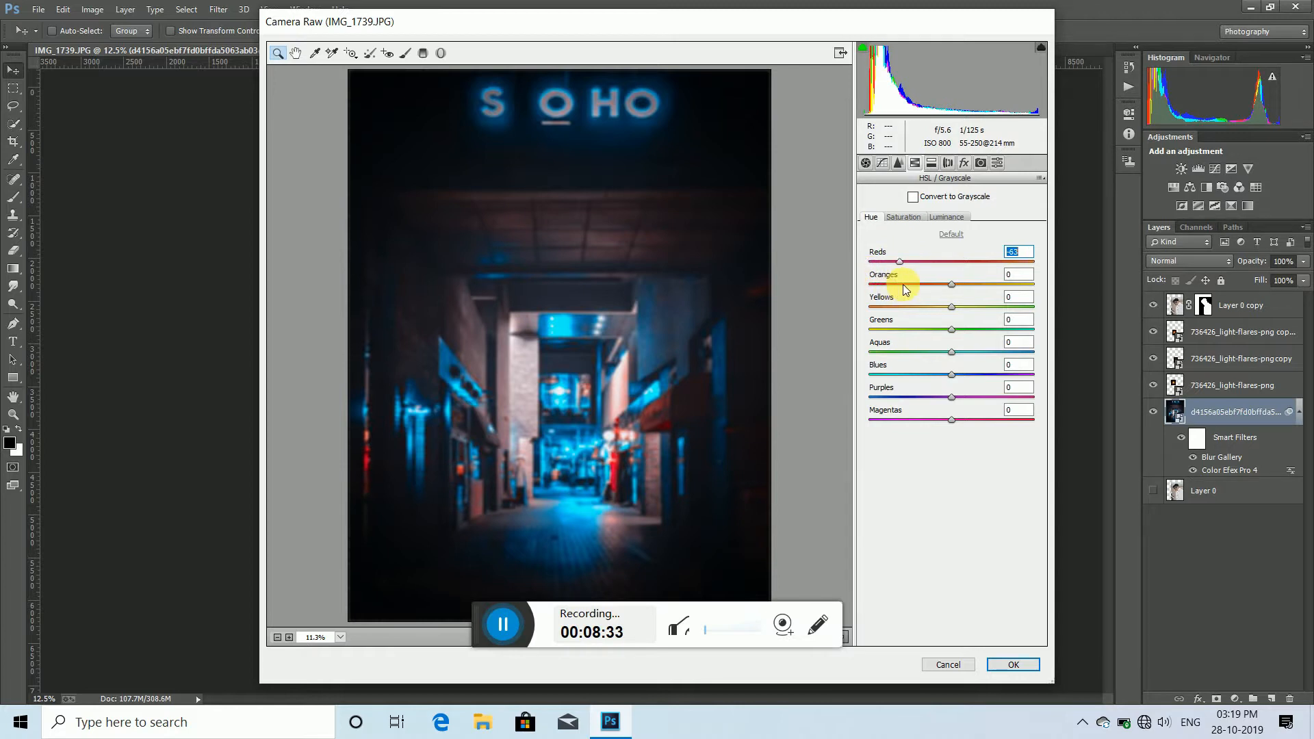
Step: Set the background's Oranges hue to -34, Aquas hue to +33 and Blues hue to -5
left_click_drag(953, 286, 925, 310)
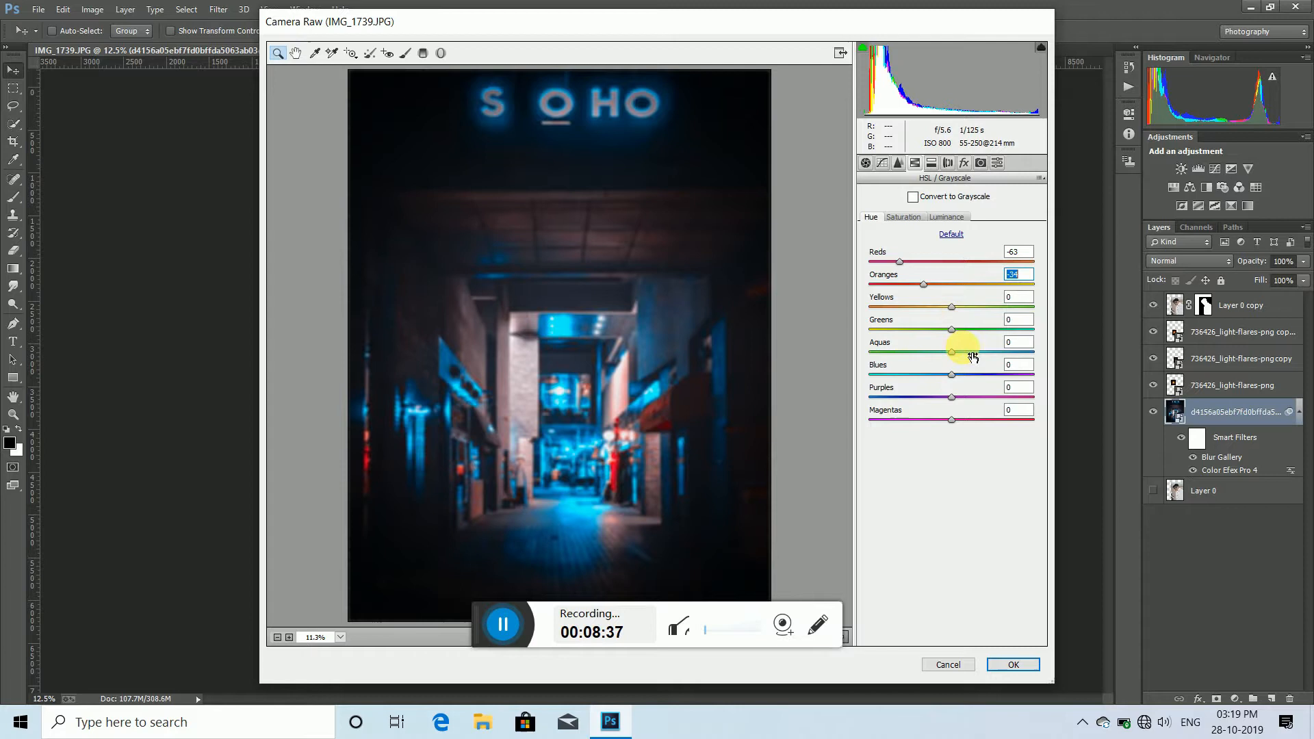
left_click_drag(953, 355, 798, 354)
left_click_drag(952, 352, 957, 385)
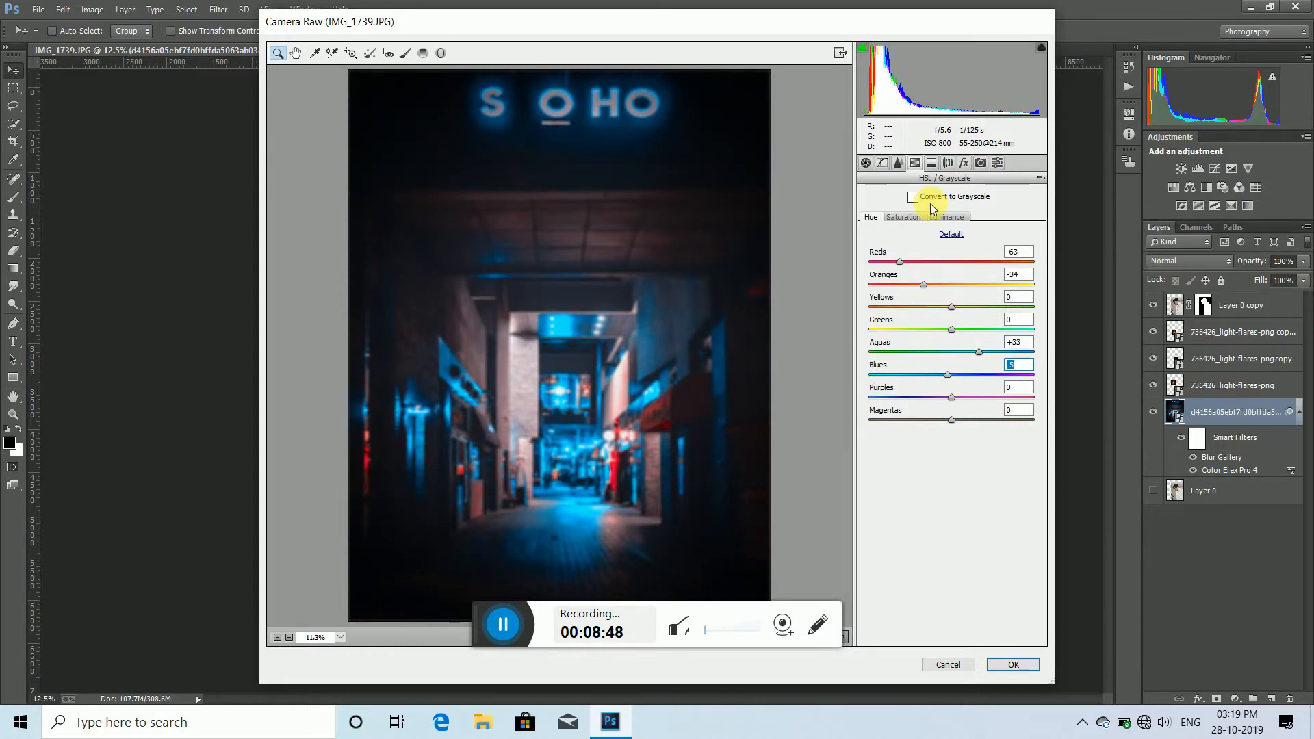
Step: Raise the background's Reds saturation to +100 and Blues saturation to +26
left_click(903, 218)
left_click_drag(980, 260, 1050, 268)
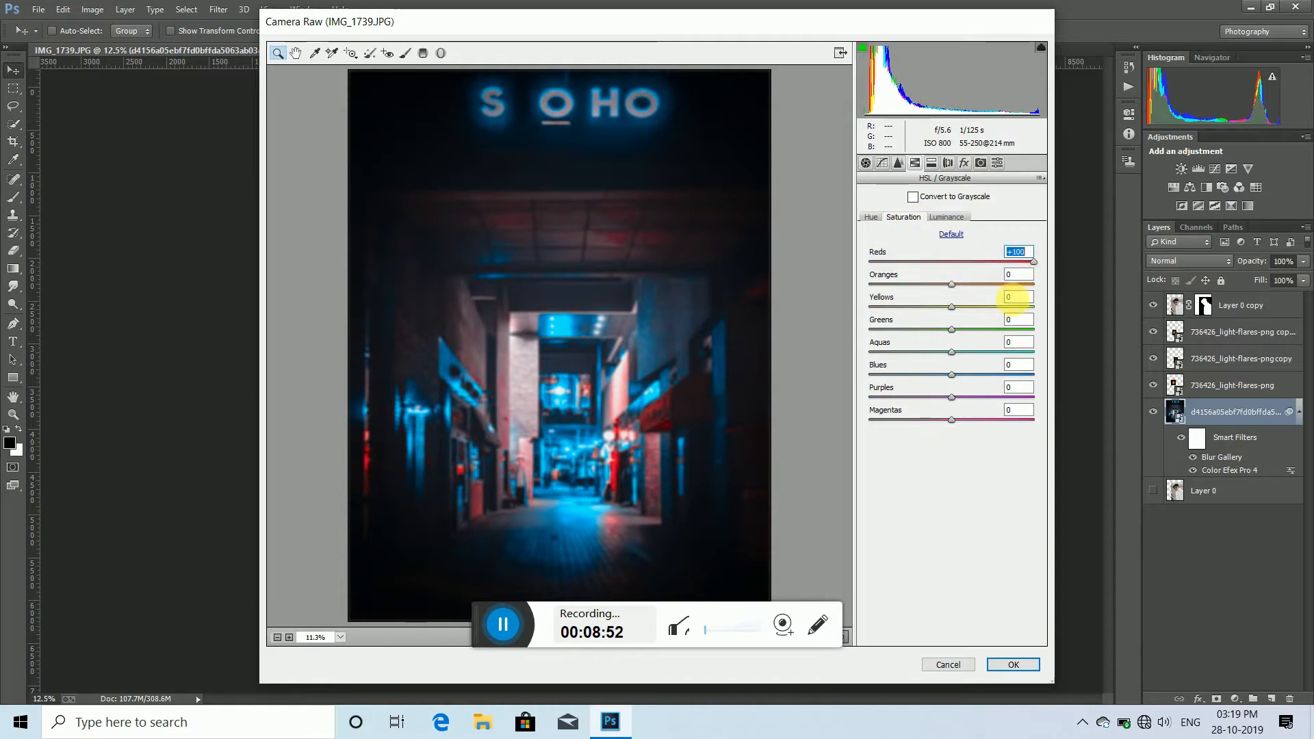
mouse_move(952, 374)
left_mouse_down()
mouse_move(1046, 375)
mouse_move(891, 377)
mouse_move(989, 382)
mouse_move(968, 378)
left_mouse_up()
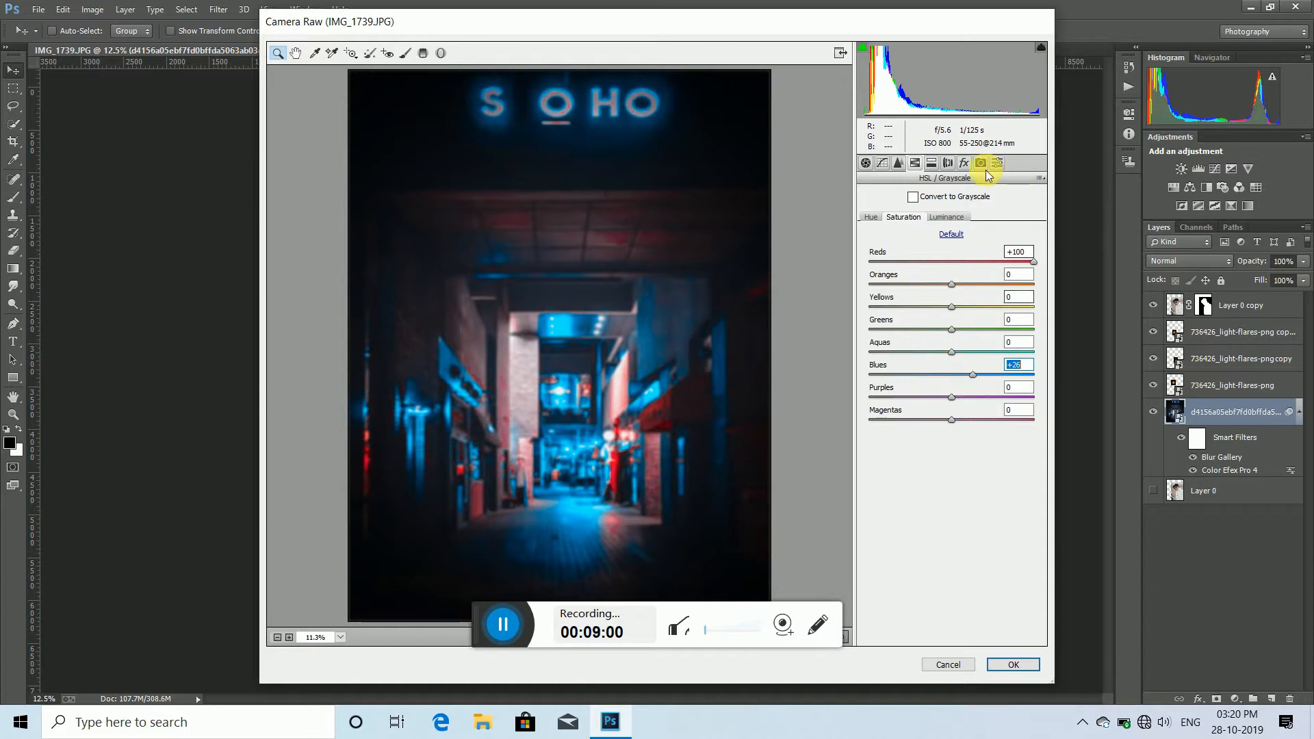
Step: Set the Blues luminance to -10 and Reds luminance to +20, and apply the Camera Raw adjustments to the background
left_click(952, 217)
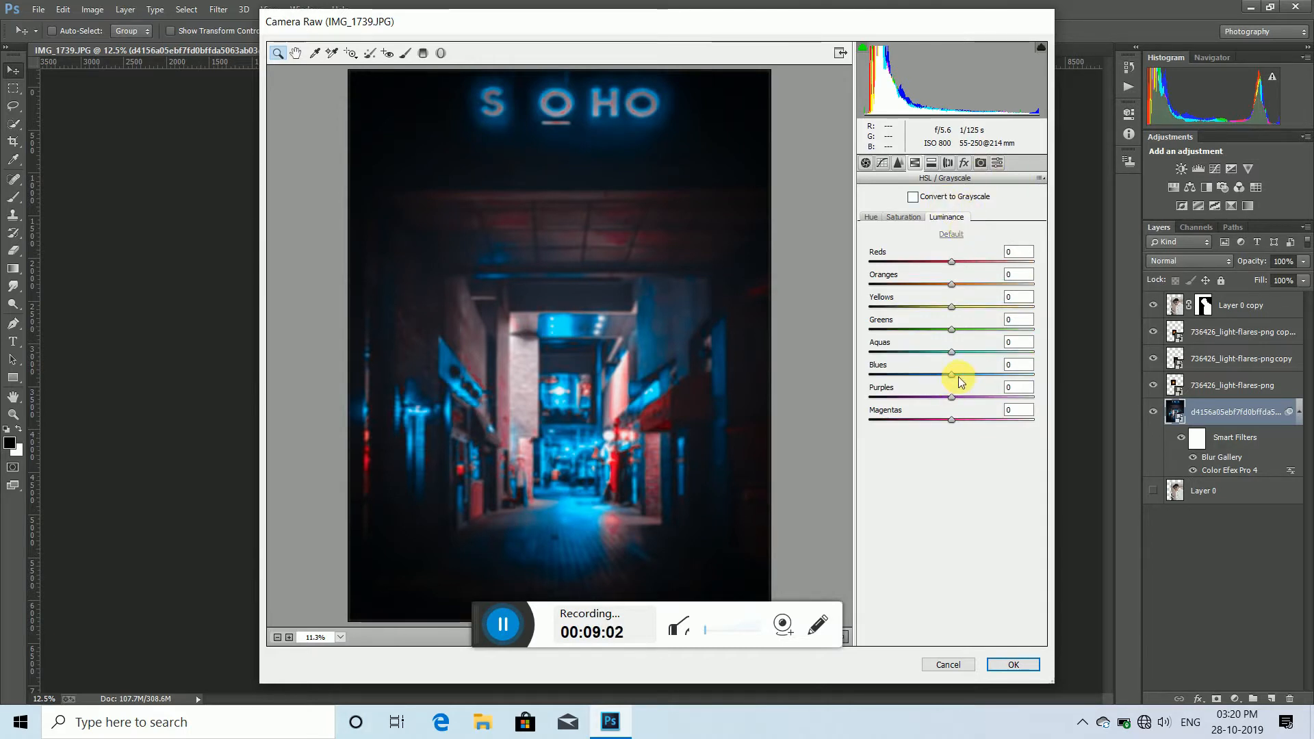
mouse_move(951, 375)
left_mouse_down()
mouse_move(975, 376)
mouse_move(962, 375)
left_mouse_up()
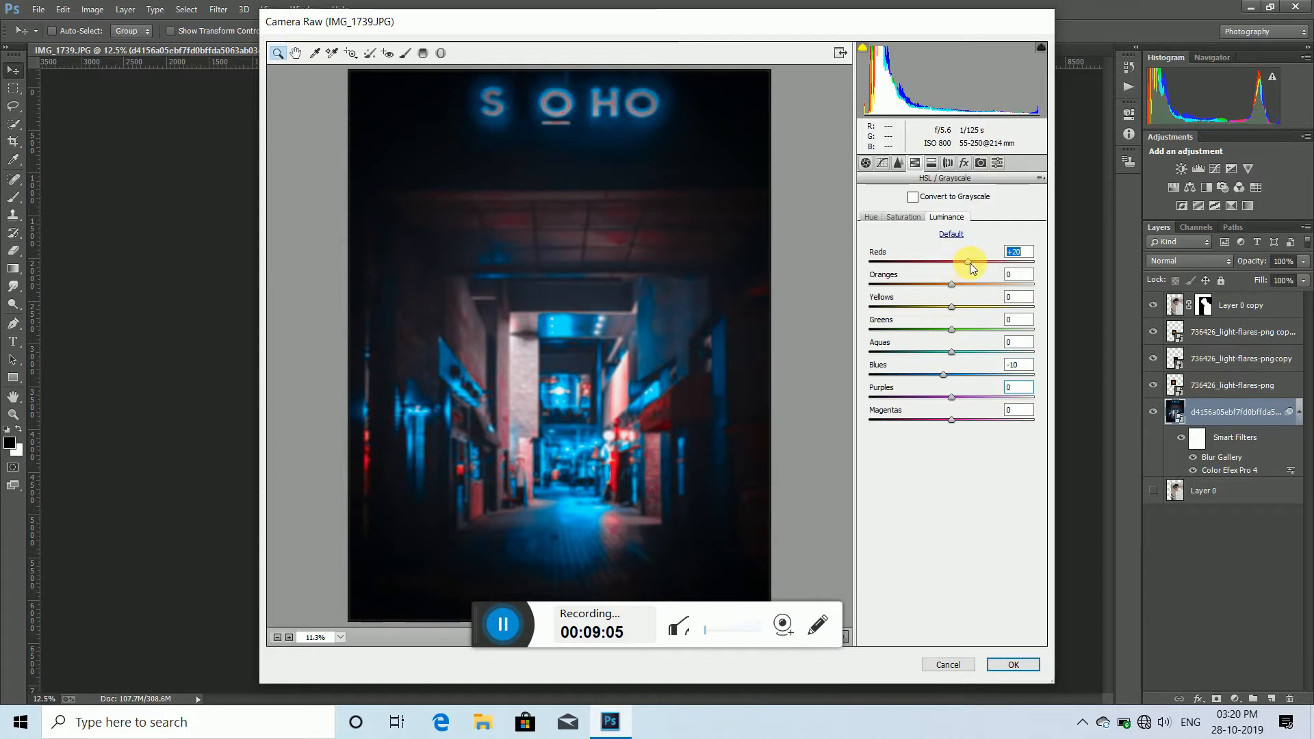
left_click(1014, 665)
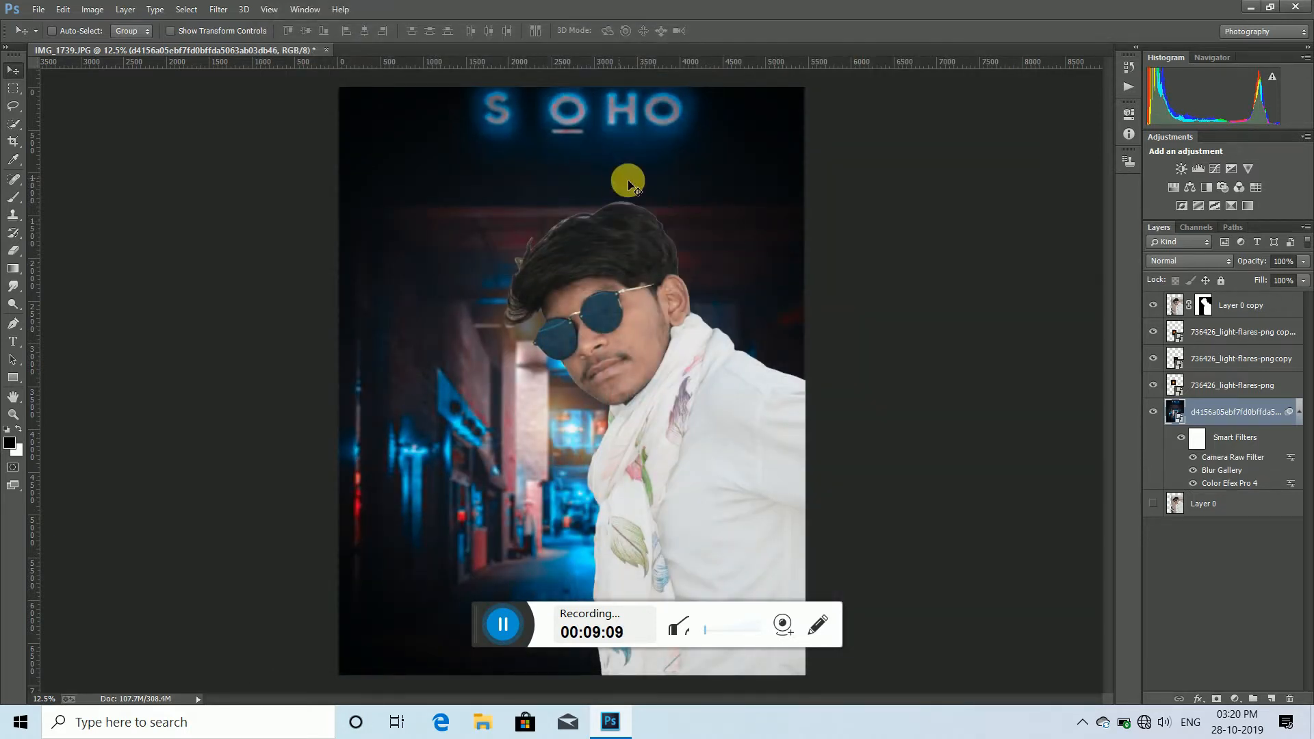
Step: Merge all visible layers, combining the man, the light flares and the street background into one layer
double_click(1240, 306)
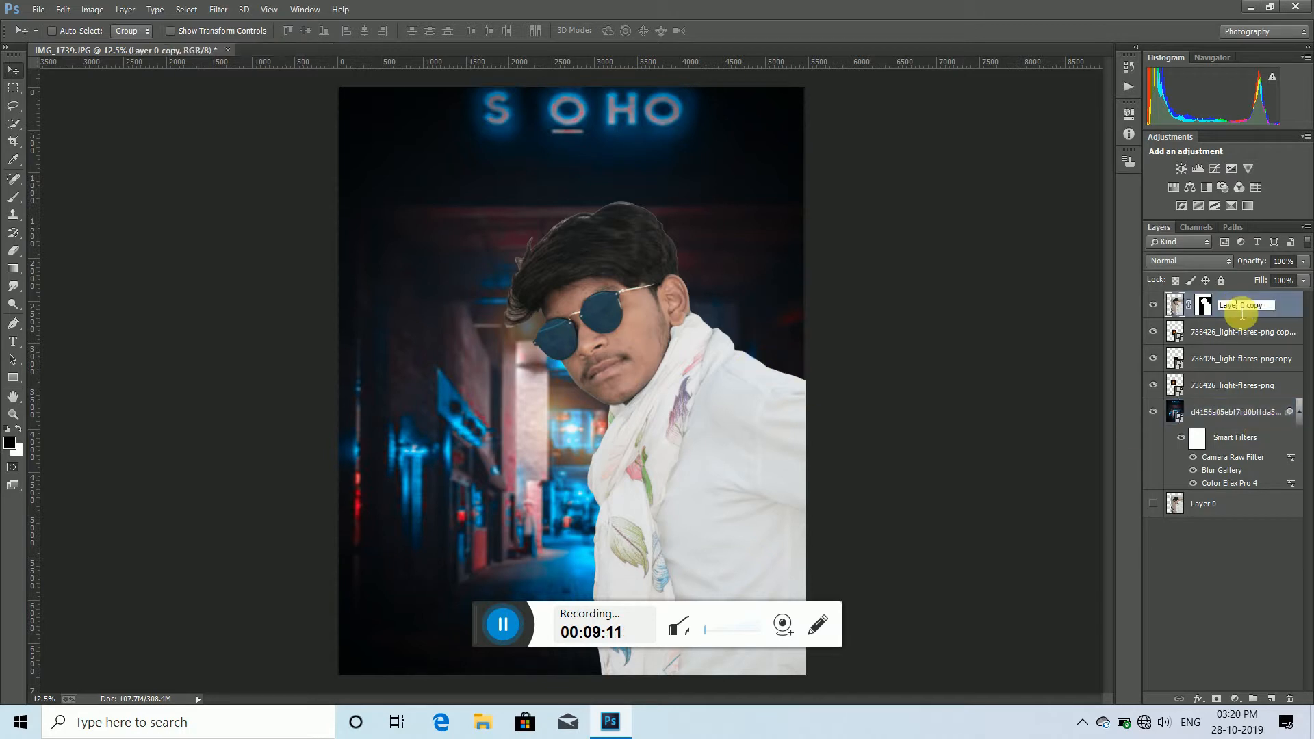
right_click(1240, 305)
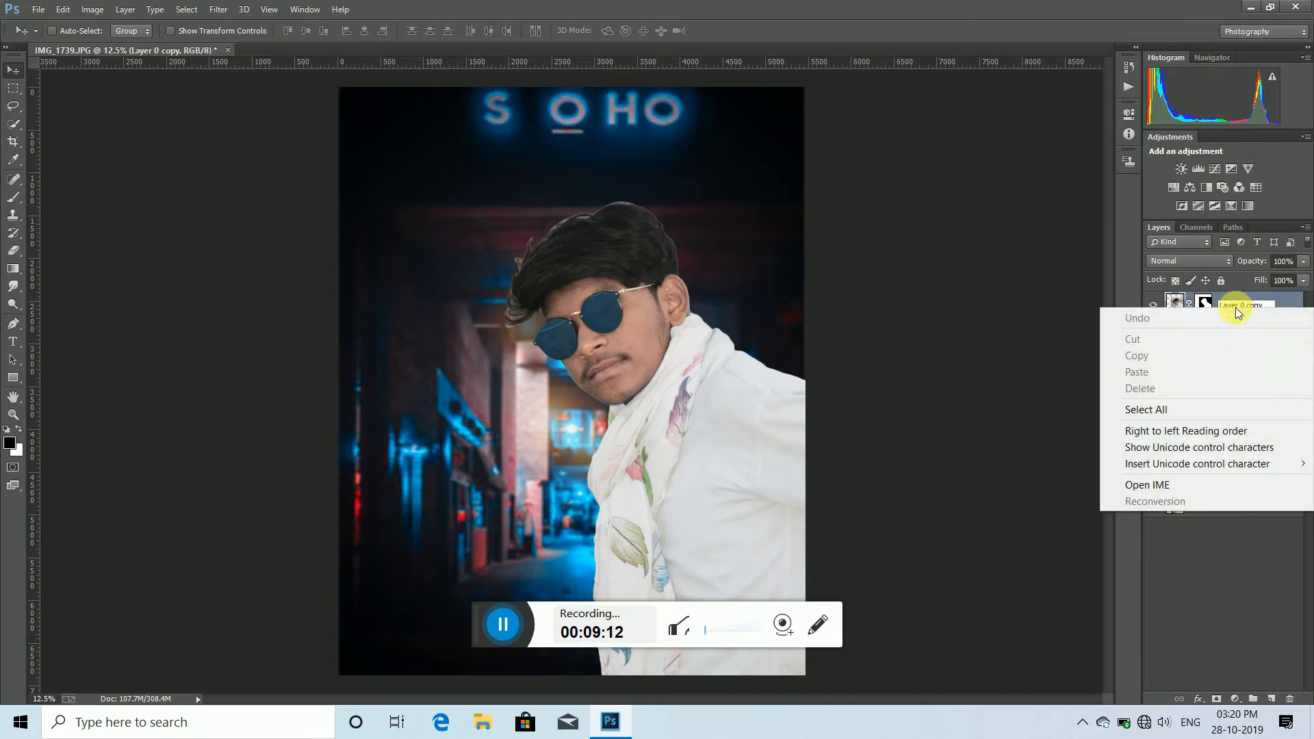
left_click(1044, 305)
right_click(1213, 334)
left_click(983, 519)
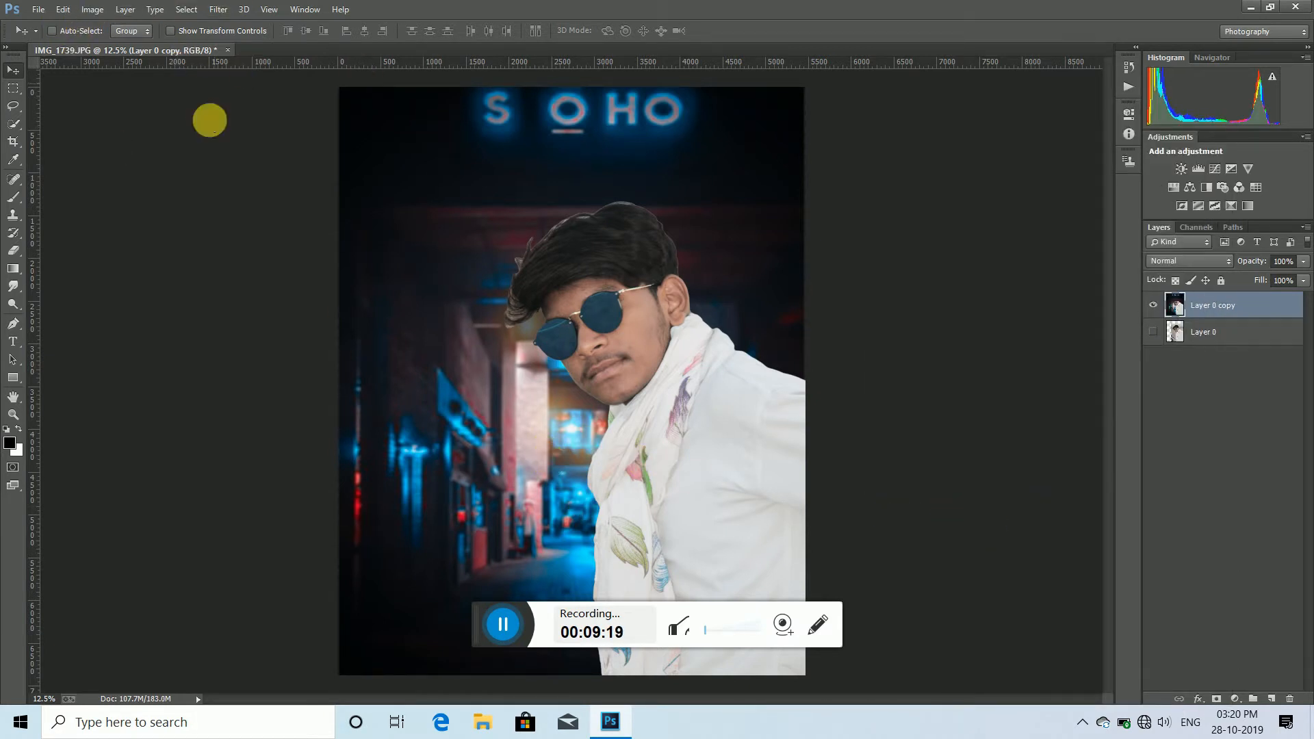
Step: Smudge the front and left edge of the man's hair at 50% strength to blend the cutout outline into soft strands
left_click(13, 414)
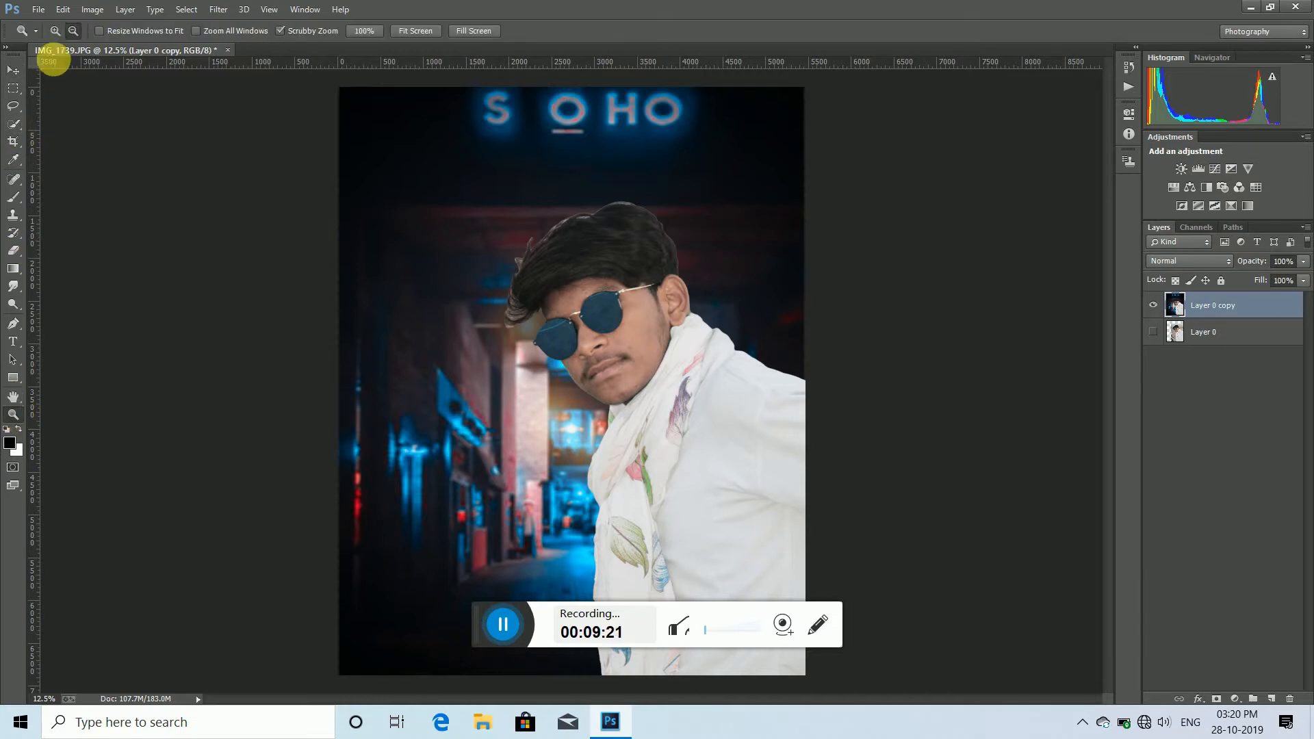
left_click(54, 32)
left_click_drag(511, 235, 573, 253)
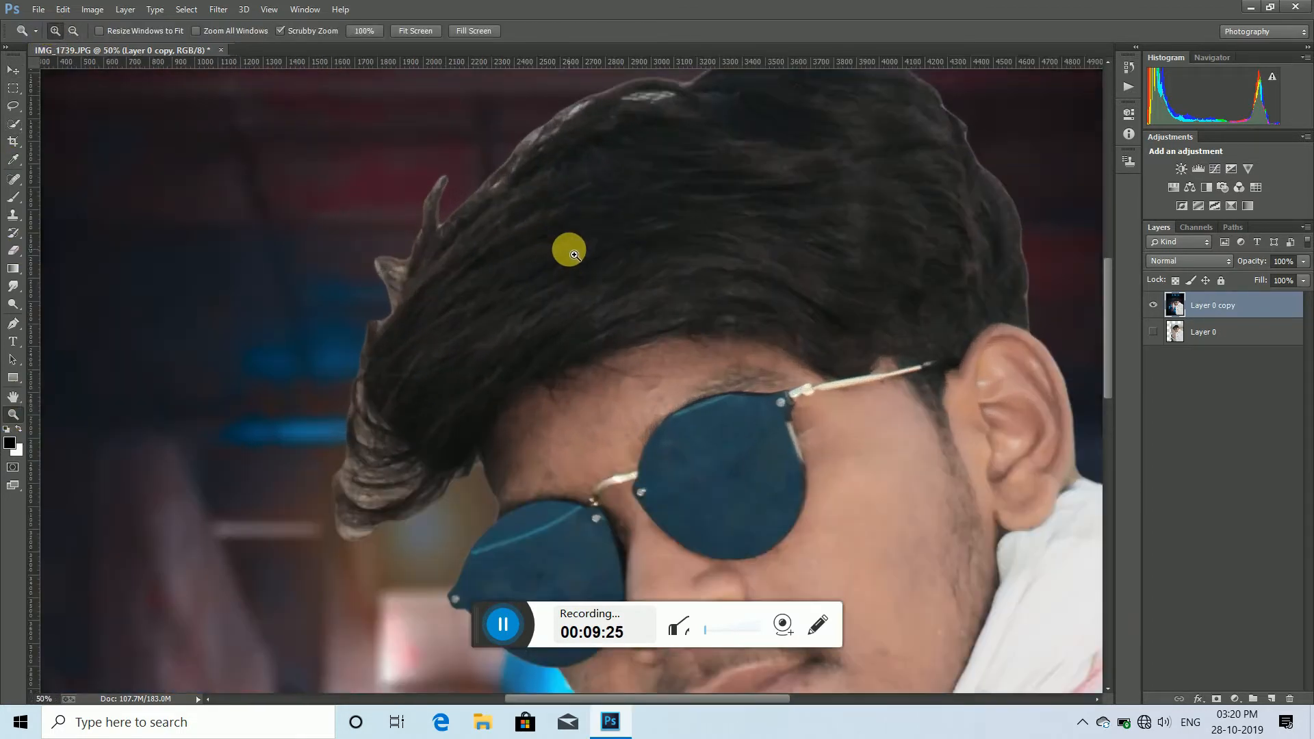
left_click(17, 289)
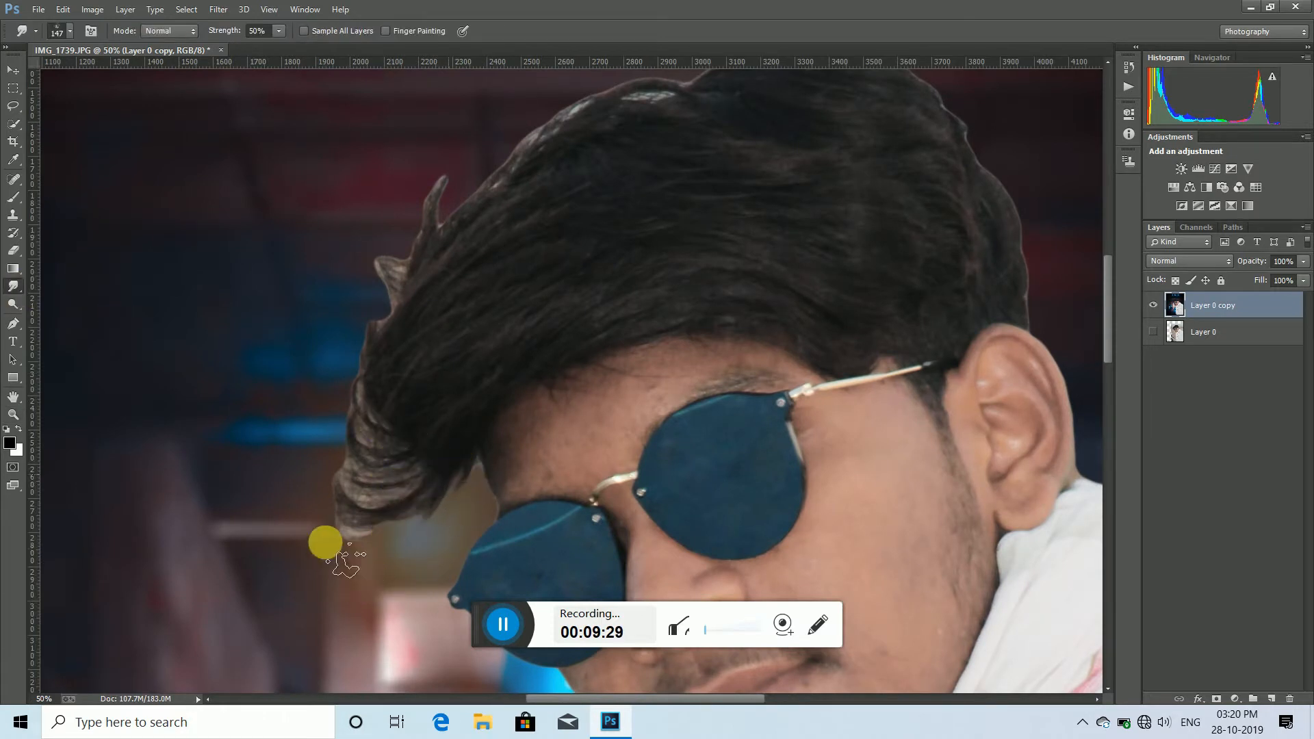
mouse_move(398, 518)
left_mouse_down()
mouse_move(334, 495)
mouse_move(370, 500)
mouse_move(398, 540)
mouse_move(324, 436)
mouse_move(379, 492)
mouse_move(329, 357)
mouse_move(373, 471)
mouse_move(361, 478)
mouse_move(339, 405)
mouse_move(400, 454)
mouse_move(349, 348)
mouse_move(370, 513)
mouse_move(355, 218)
mouse_move(362, 373)
mouse_move(389, 369)
mouse_move(394, 406)
mouse_move(356, 269)
mouse_move(374, 439)
mouse_move(352, 413)
mouse_move(349, 331)
mouse_move(421, 217)
mouse_move(494, 473)
mouse_move(457, 493)
mouse_move(456, 463)
mouse_move(427, 561)
mouse_move(417, 519)
mouse_move(432, 495)
mouse_move(383, 560)
mouse_move(395, 508)
mouse_move(349, 540)
mouse_move(397, 501)
mouse_move(347, 527)
mouse_move(352, 478)
left_mouse_up()
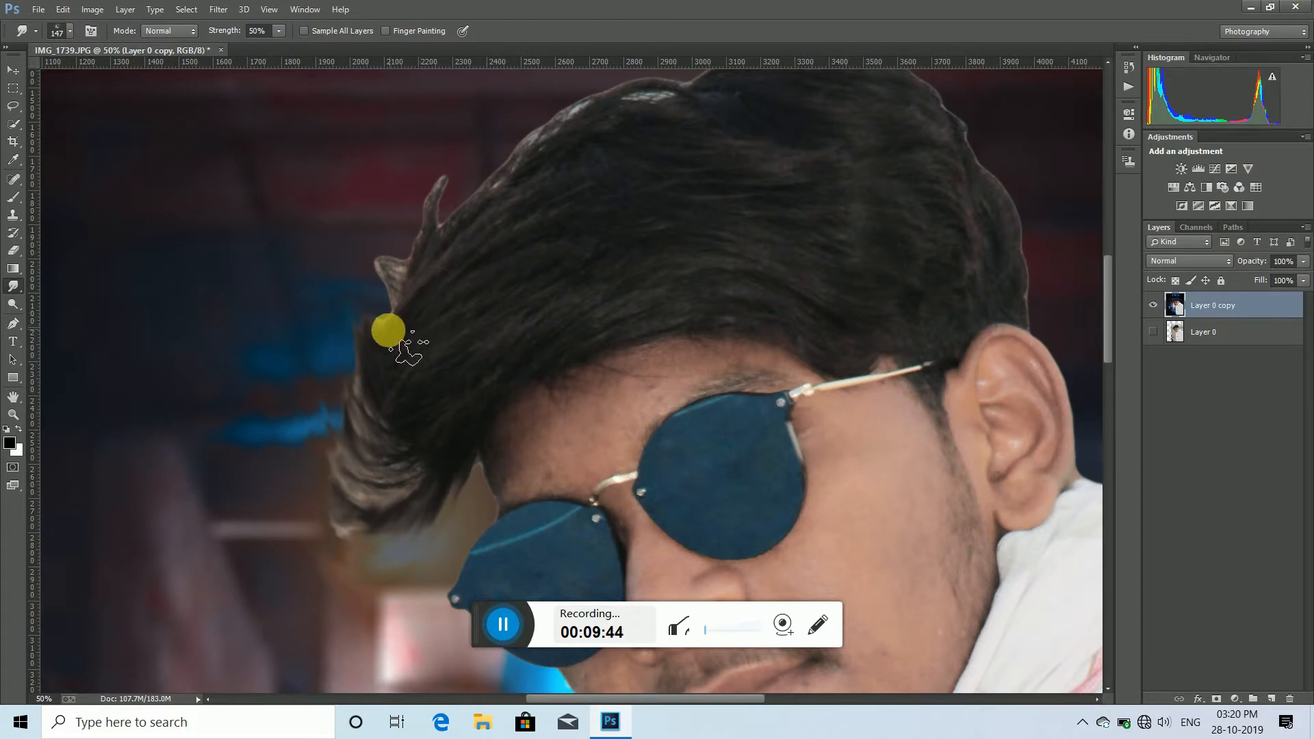
mouse_move(396, 231)
left_mouse_down()
mouse_move(391, 183)
mouse_move(408, 274)
mouse_move(406, 248)
mouse_move(429, 236)
mouse_move(430, 134)
mouse_move(429, 210)
mouse_move(448, 130)
mouse_move(435, 224)
mouse_move(474, 147)
mouse_move(460, 221)
mouse_move(481, 239)
mouse_move(522, 132)
mouse_move(492, 214)
mouse_move(486, 175)
mouse_move(471, 233)
mouse_move(502, 179)
mouse_move(523, 193)
mouse_move(535, 133)
mouse_move(531, 186)
mouse_move(555, 118)
mouse_move(579, 104)
mouse_move(552, 159)
mouse_move(531, 142)
mouse_move(567, 106)
mouse_move(553, 144)
mouse_move(603, 50)
mouse_move(544, 122)
mouse_move(622, 44)
mouse_move(603, 106)
mouse_move(634, 45)
mouse_move(591, 122)
mouse_move(669, 44)
left_mouse_up()
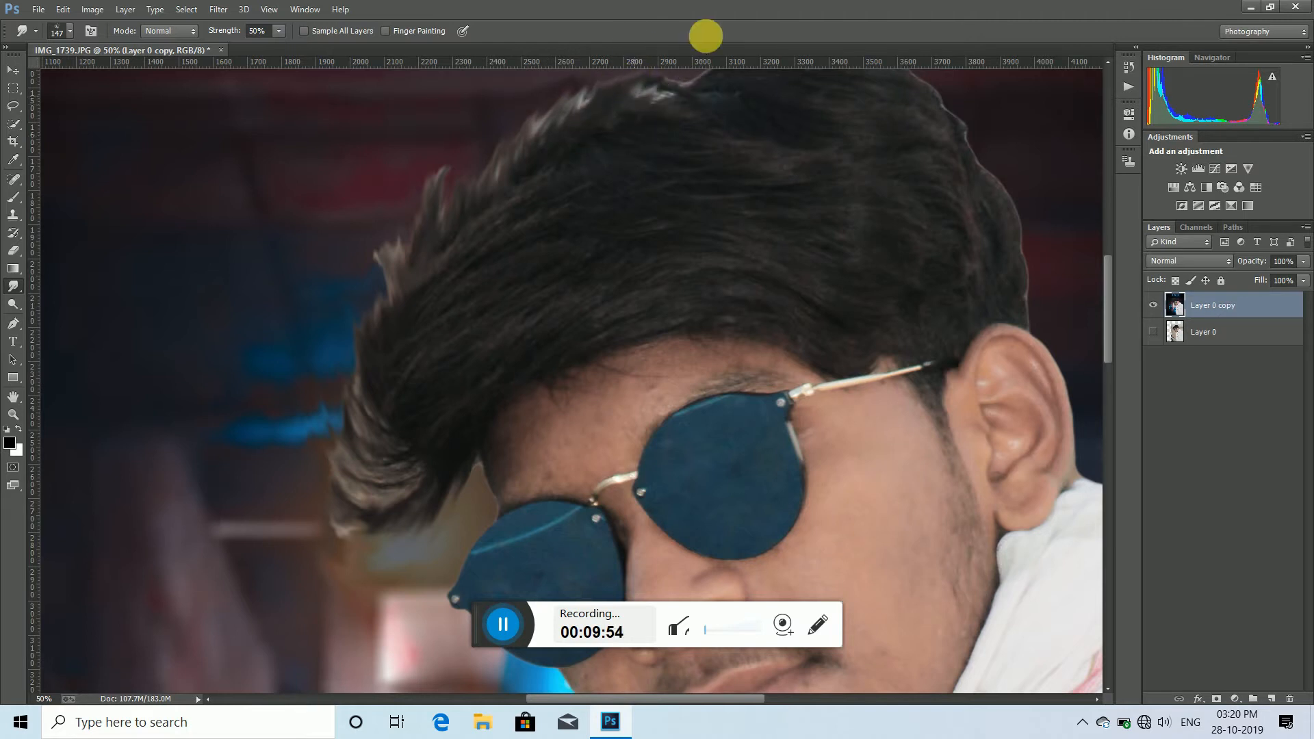
Step: Smudge the crown and the right edge of the hair down to the ear to soften the cutout outline
left_click_drag(1106, 286, 1109, 242)
mouse_move(689, 306)
left_mouse_down()
mouse_move(709, 314)
mouse_move(730, 258)
mouse_move(748, 268)
mouse_move(728, 294)
mouse_move(790, 258)
mouse_move(951, 294)
mouse_move(902, 321)
mouse_move(933, 334)
mouse_move(906, 329)
mouse_move(1005, 328)
left_mouse_up()
mouse_move(1020, 396)
left_mouse_down()
mouse_move(936, 396)
mouse_move(1050, 444)
mouse_move(1002, 442)
mouse_move(1028, 484)
mouse_move(1017, 503)
mouse_move(1034, 536)
mouse_move(1021, 526)
mouse_move(1058, 577)
mouse_move(1018, 499)
mouse_move(1027, 534)
mouse_move(1023, 491)
mouse_move(979, 399)
mouse_move(1042, 410)
mouse_move(820, 344)
mouse_move(682, 337)
mouse_move(737, 269)
mouse_move(685, 330)
mouse_move(11, 423)
left_mouse_up()
Step: Open the merged layer in the Camera Raw Filter and set Exposure to -0.35 and Highlights to +13, keeping Contrast at 0
left_click(13, 415)
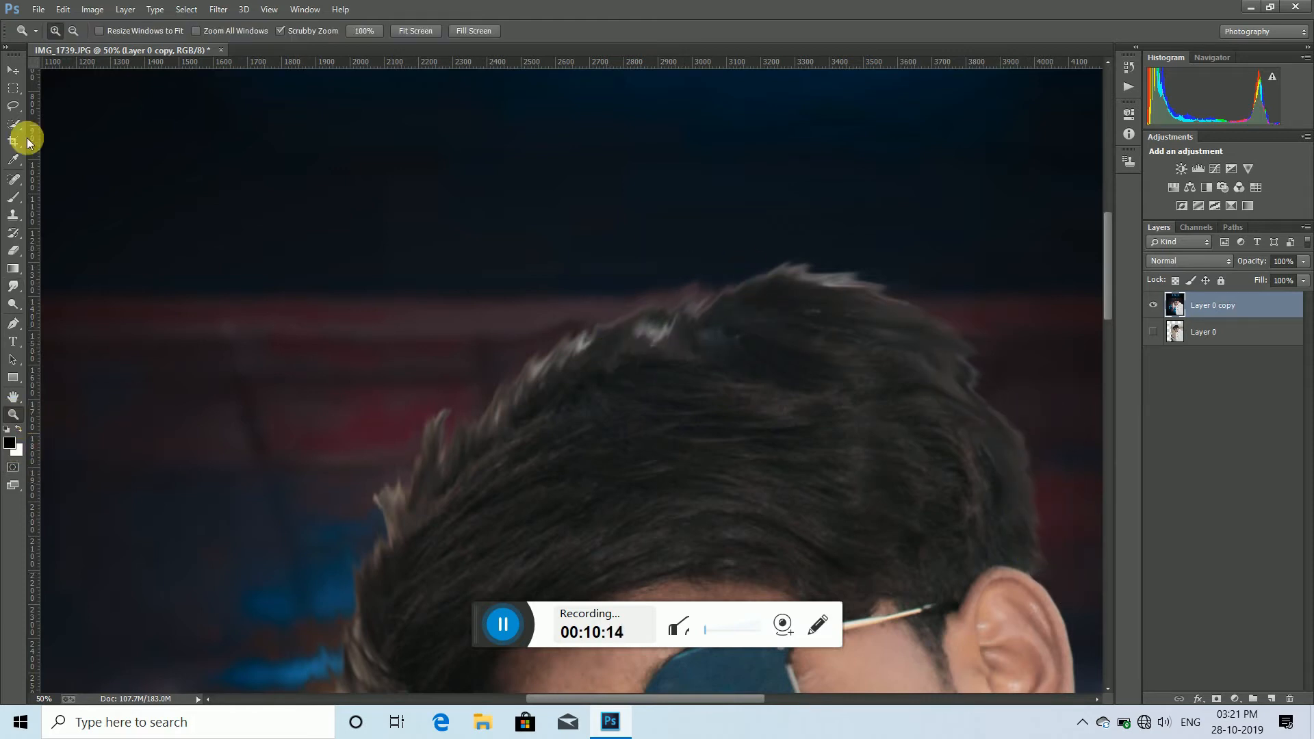
left_click(73, 31)
left_click(401, 284)
left_click(383, 286)
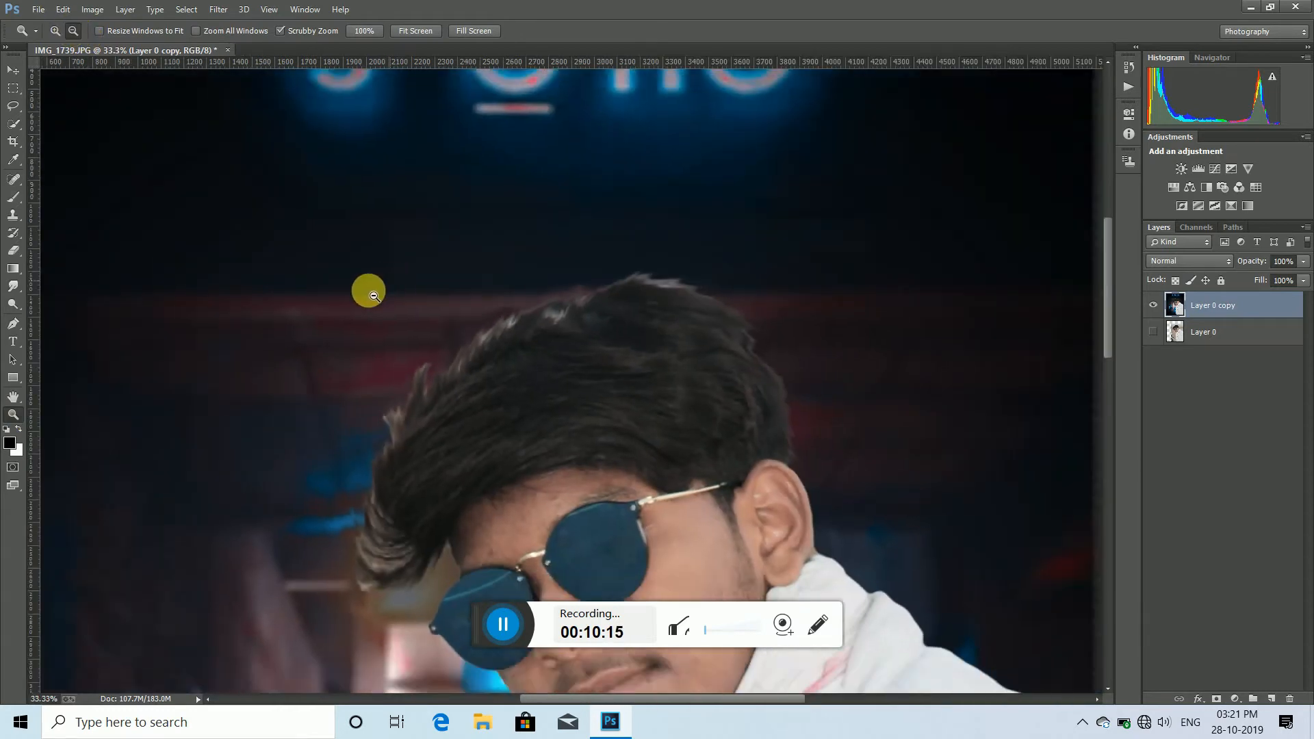
left_click(350, 294)
left_click(417, 299)
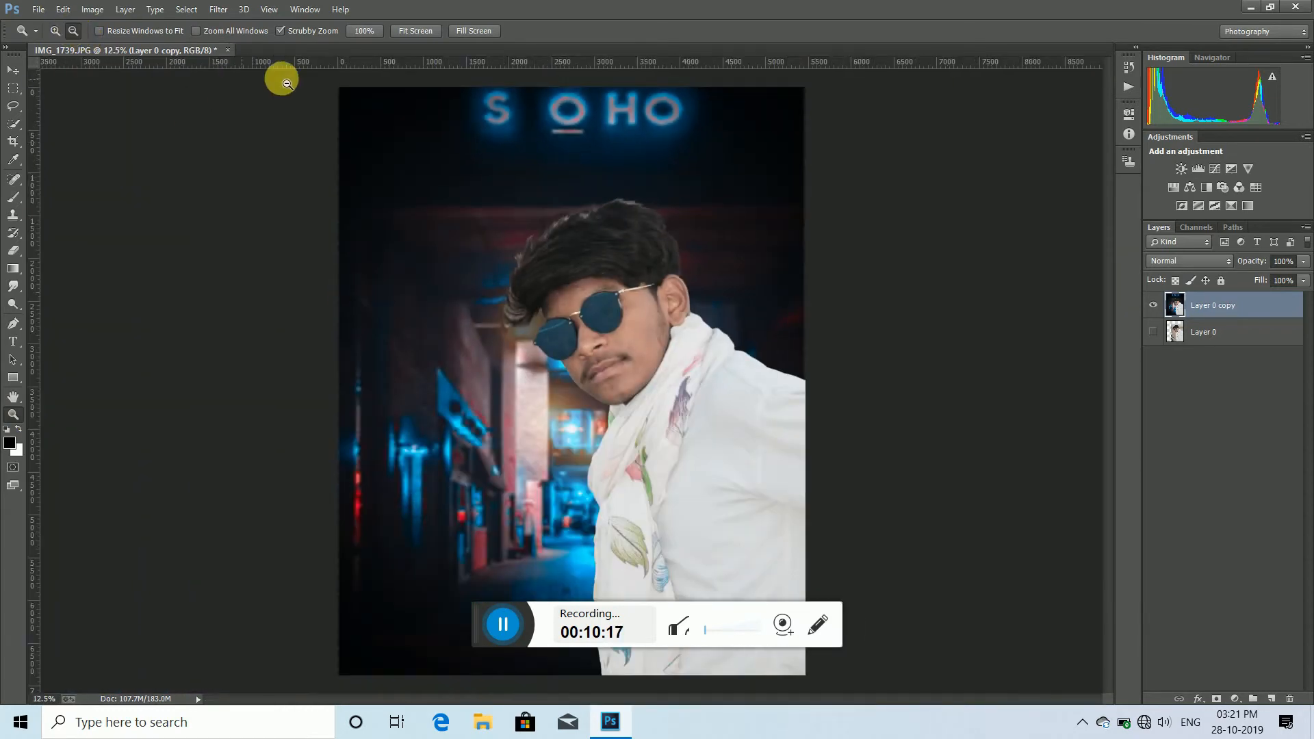
left_click(230, 9)
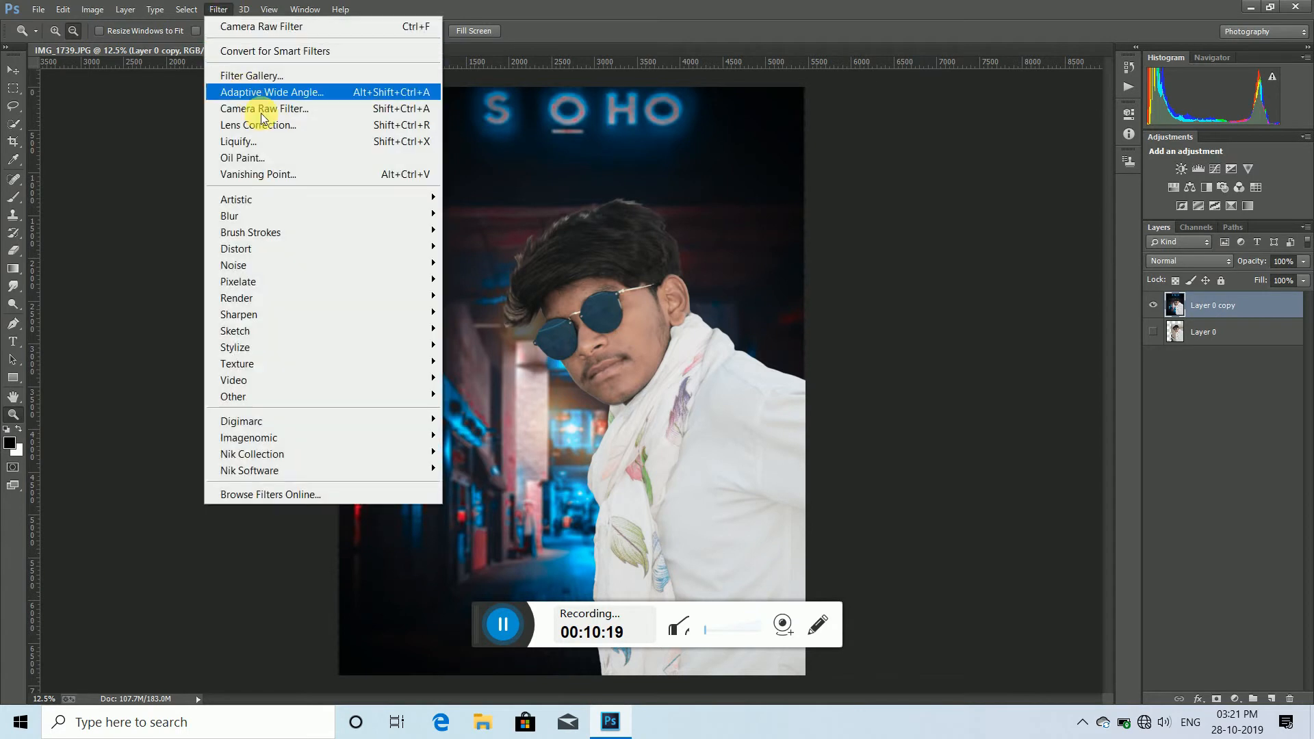
left_click(278, 109)
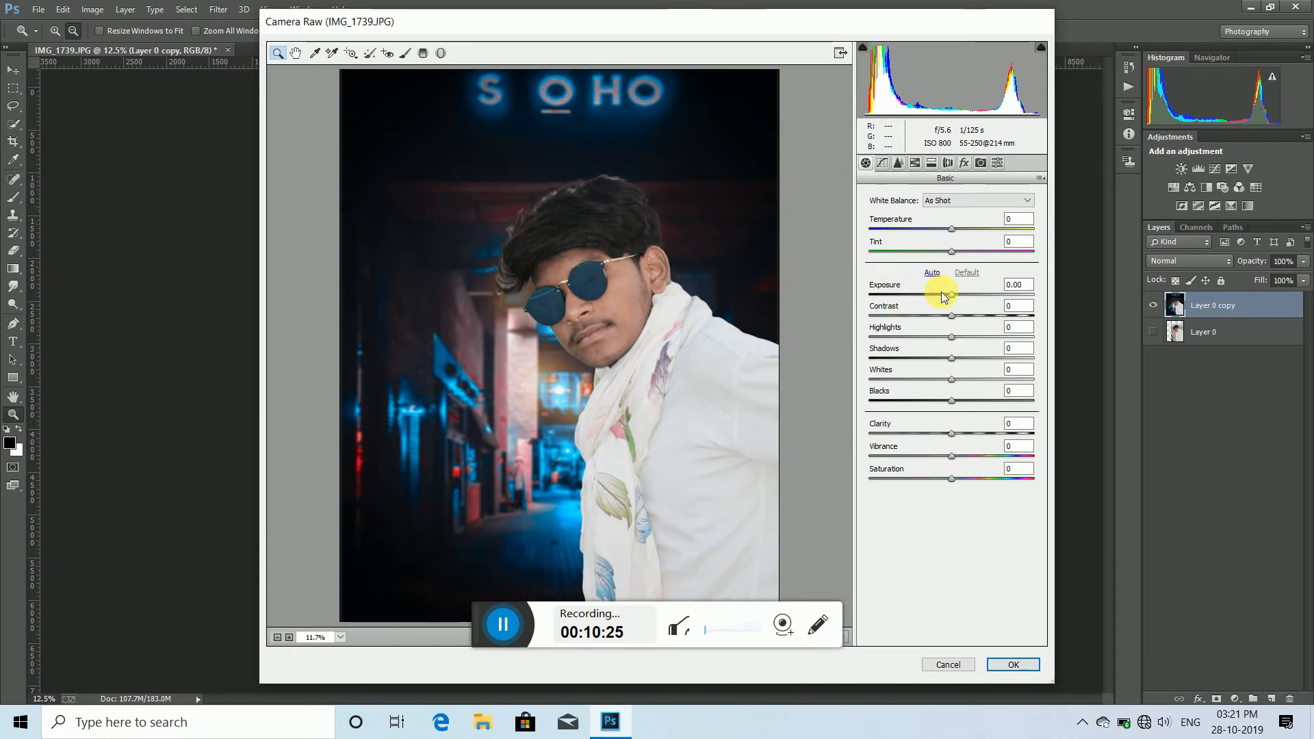
left_click_drag(953, 295, 963, 341)
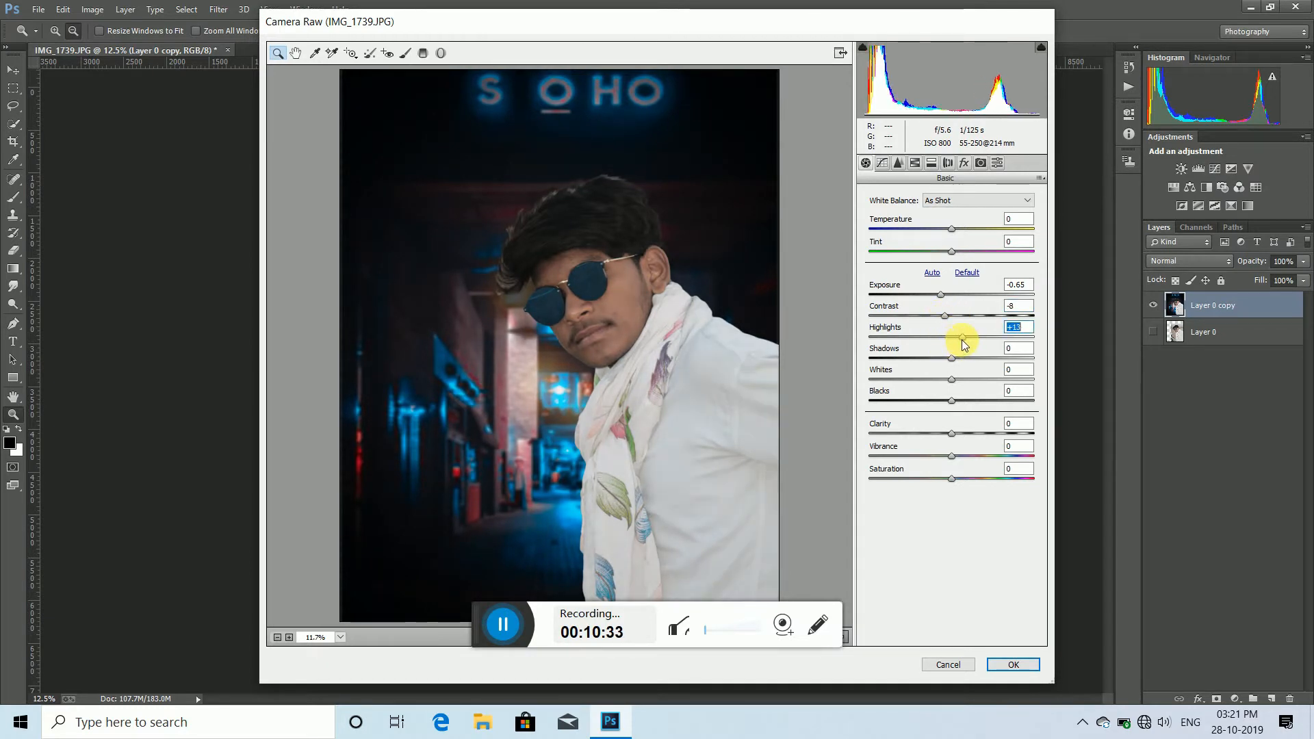
double_click(944, 315)
left_click_drag(943, 294, 948, 297)
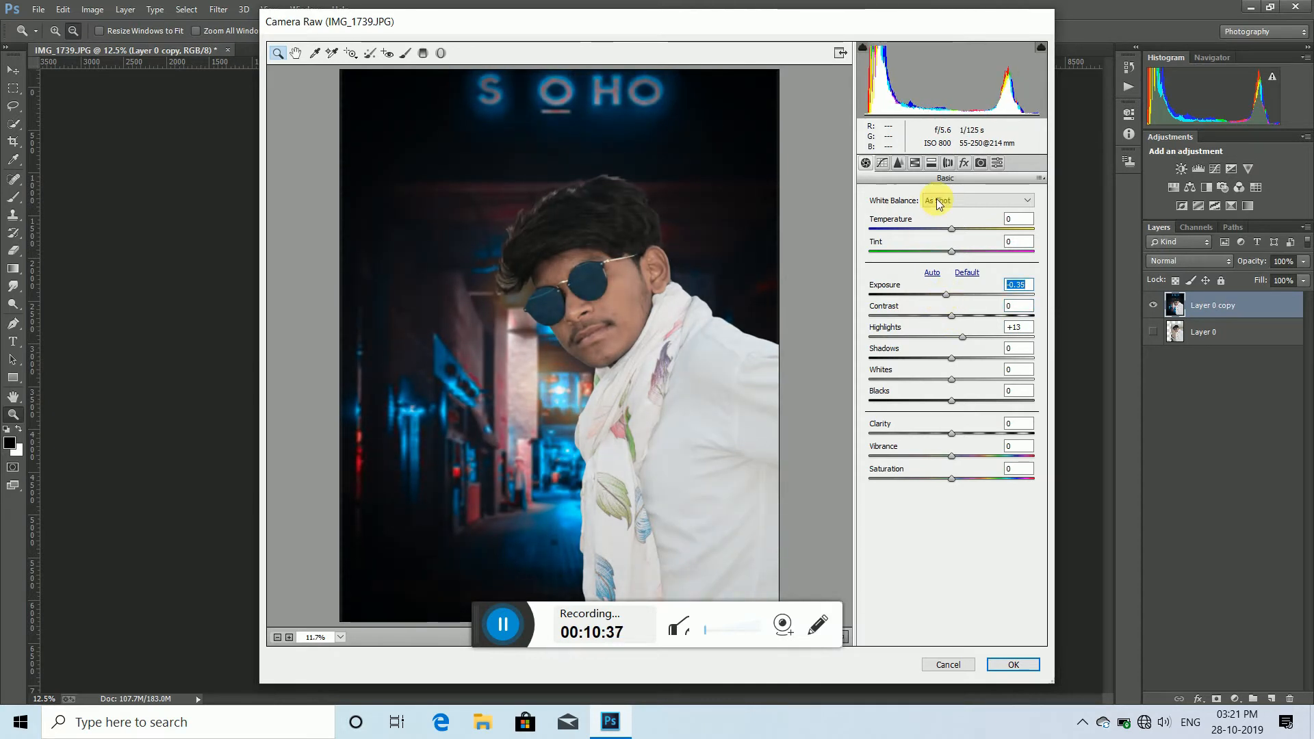
Step: Set the merged image's Reds luminance to -3 and Magentas luminance to -43
left_click(932, 163)
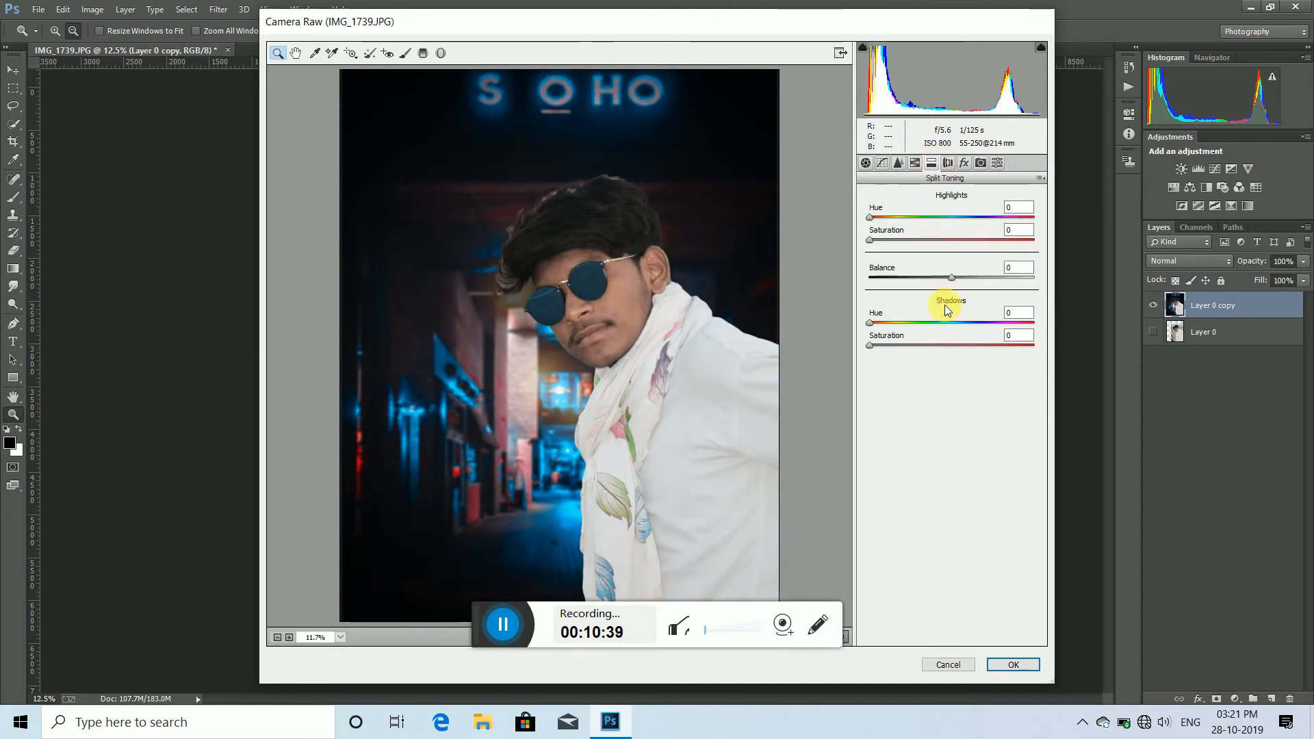
left_click(919, 161)
left_click_drag(937, 267, 1045, 281)
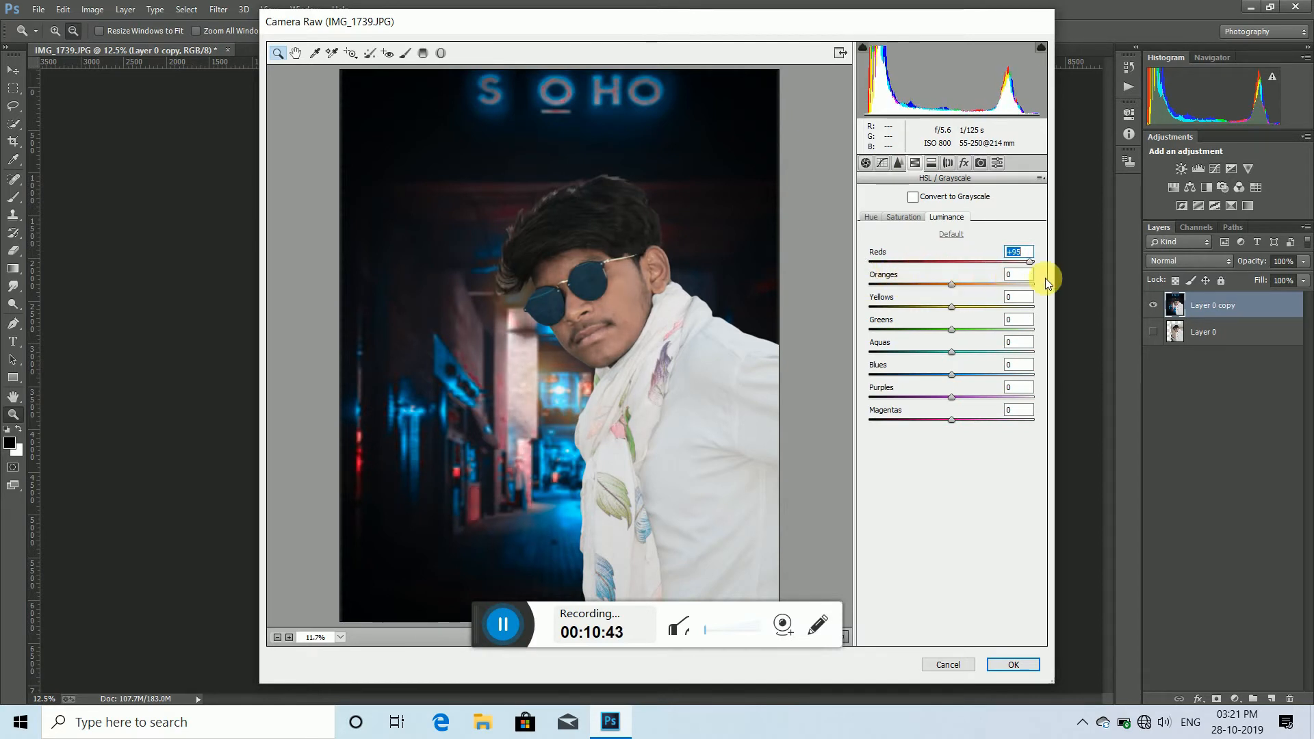
left_click(957, 270)
left_click_drag(956, 274, 953, 274)
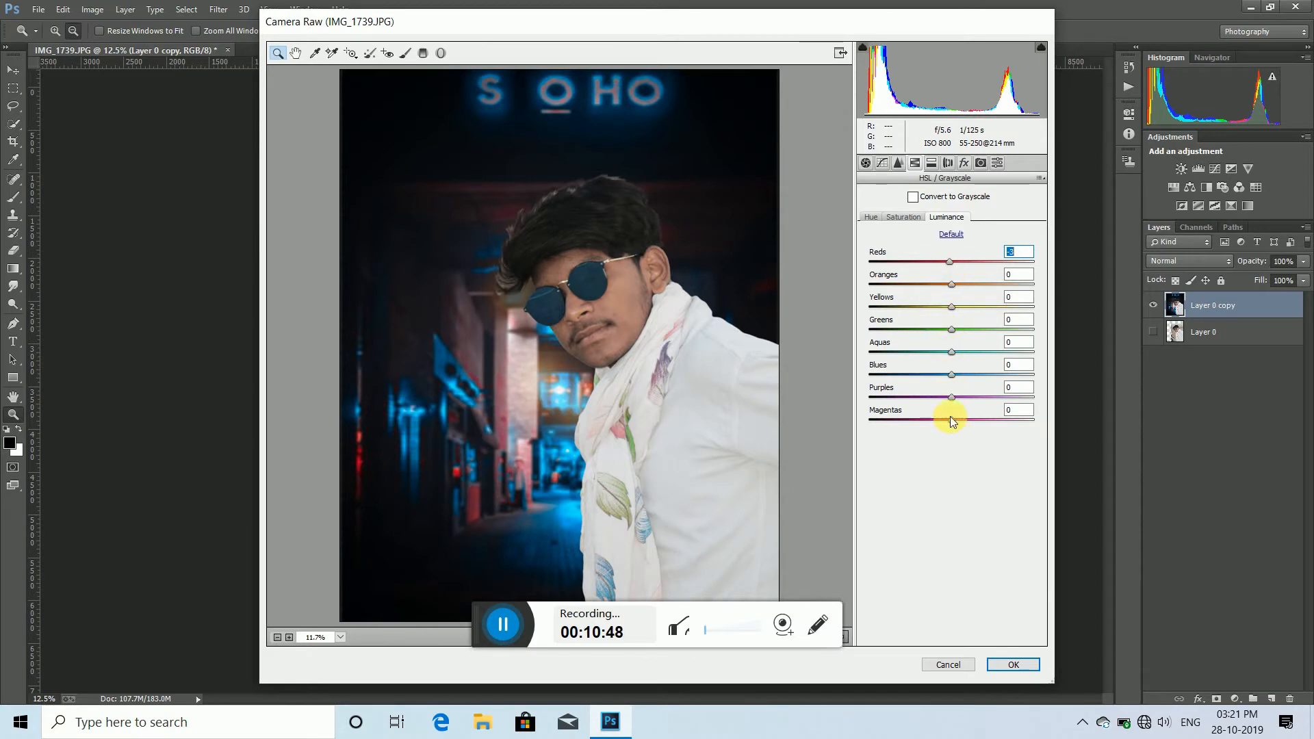
left_click_drag(953, 422, 911, 426)
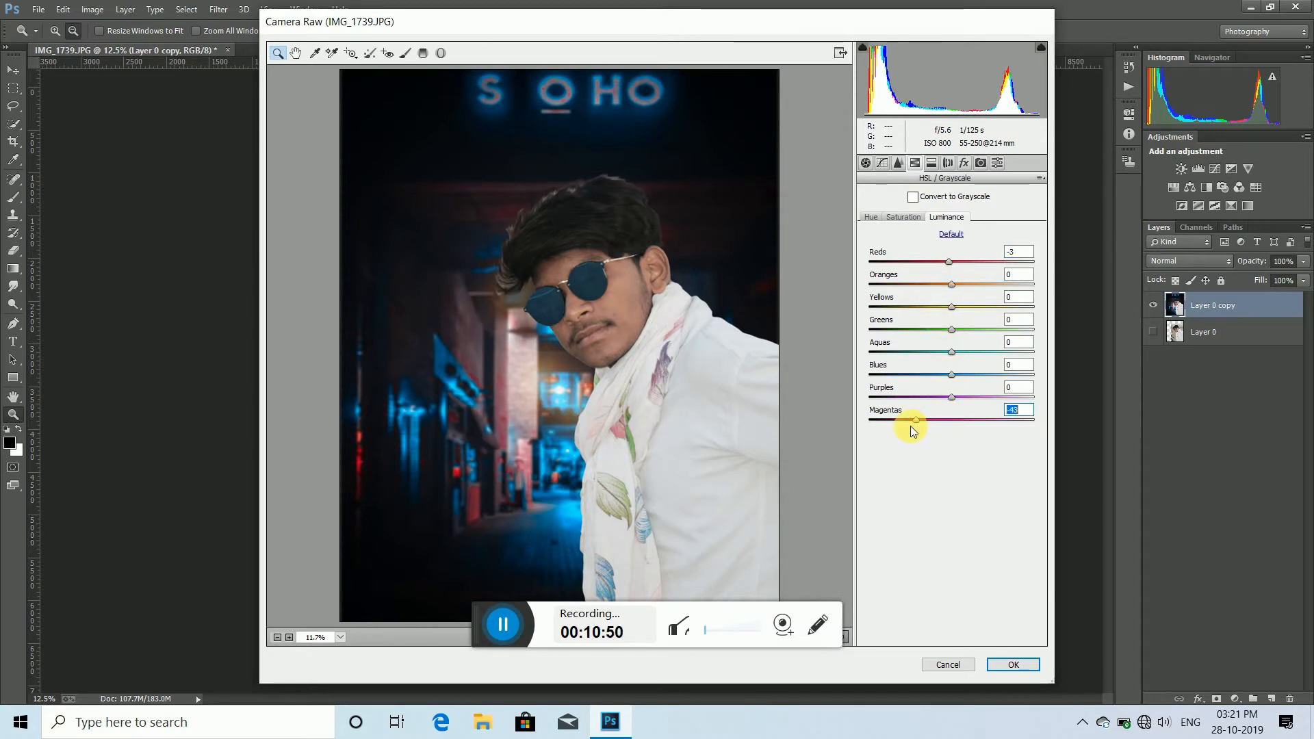
Step: Raise the saturation of Reds to +93, Aquas to +53 and Blues to +29
left_click(905, 217)
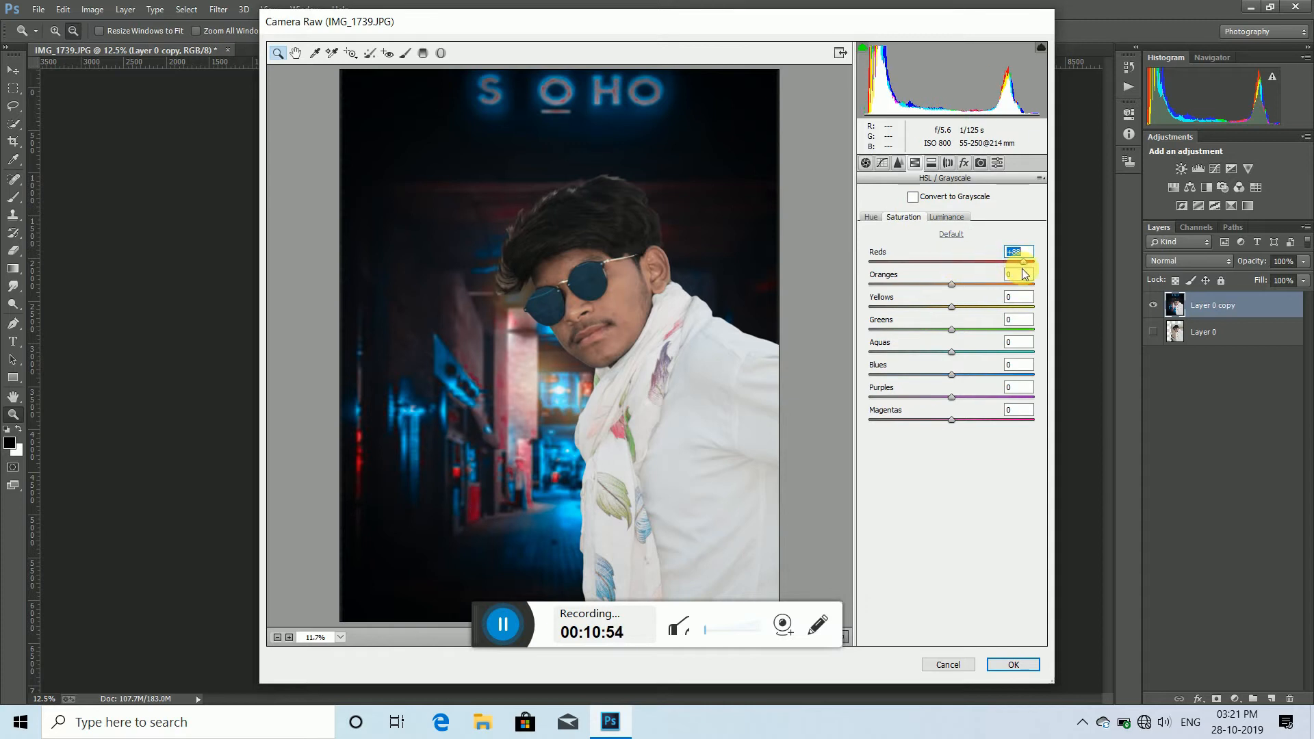
left_click_drag(952, 351, 997, 353)
left_click(982, 376)
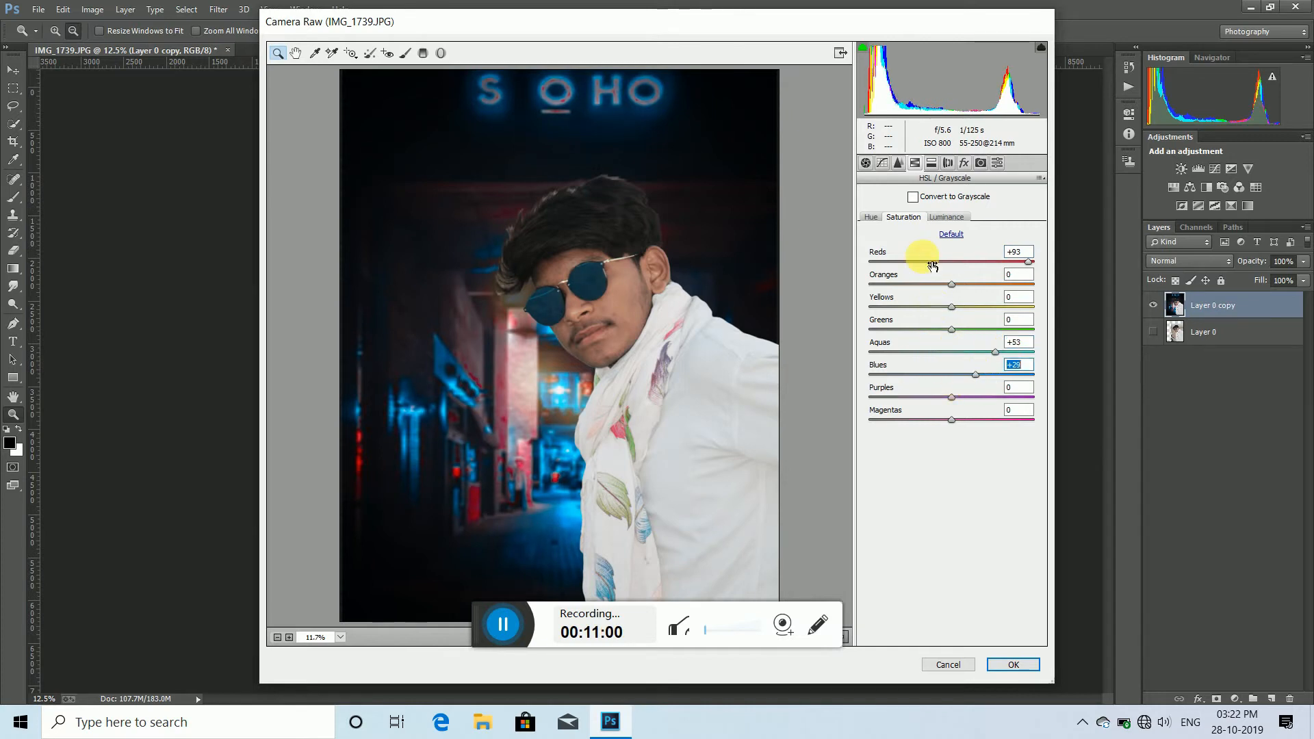
Step: Set the hue of Reds to -100, Oranges to -5 and Magentas to -100
left_click(870, 217)
left_click_drag(954, 262, 918, 268)
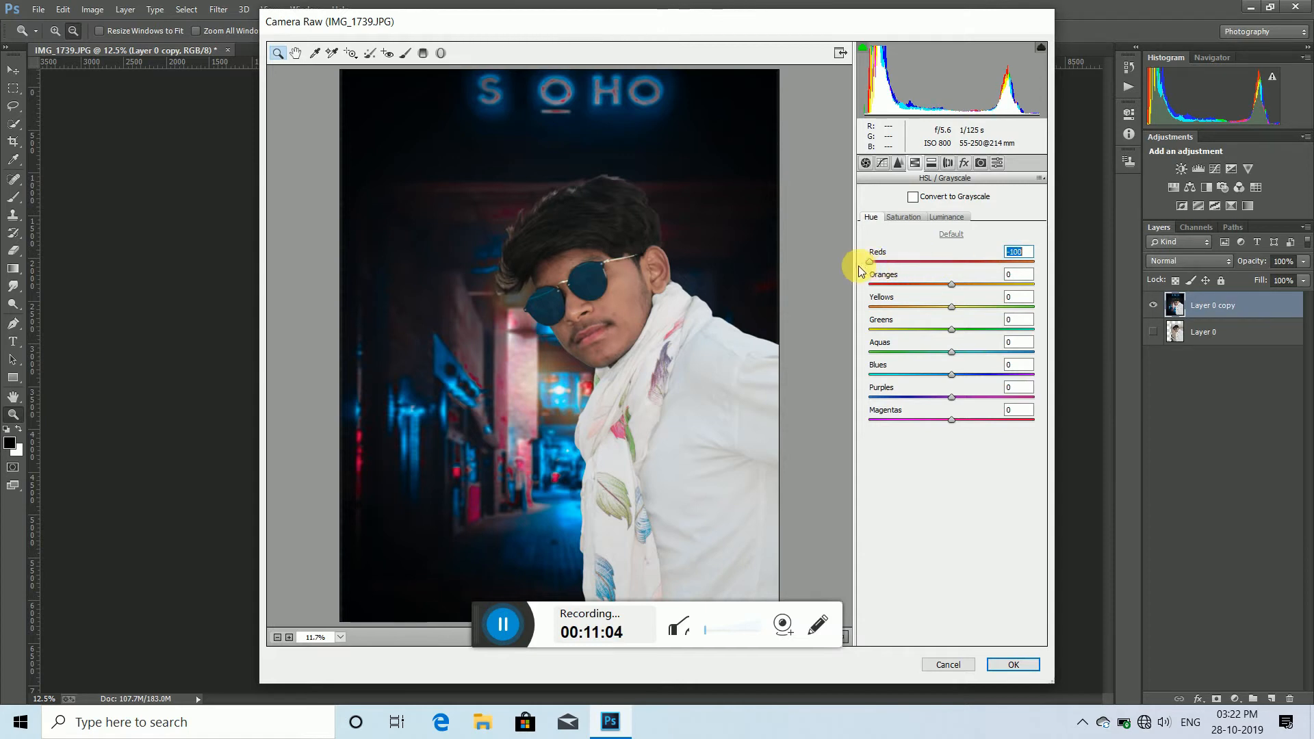
mouse_move(952, 289)
left_mouse_down()
mouse_move(881, 291)
mouse_move(947, 286)
left_mouse_up()
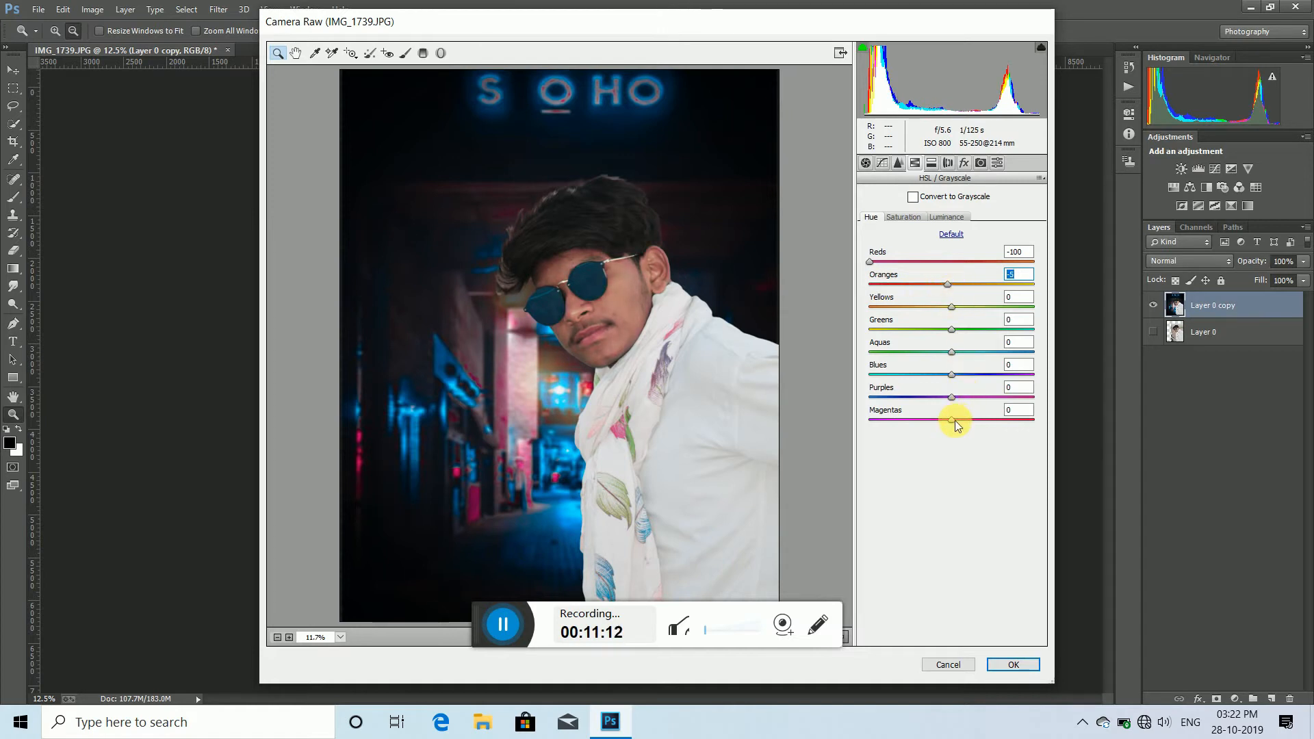
left_click_drag(952, 420, 870, 420)
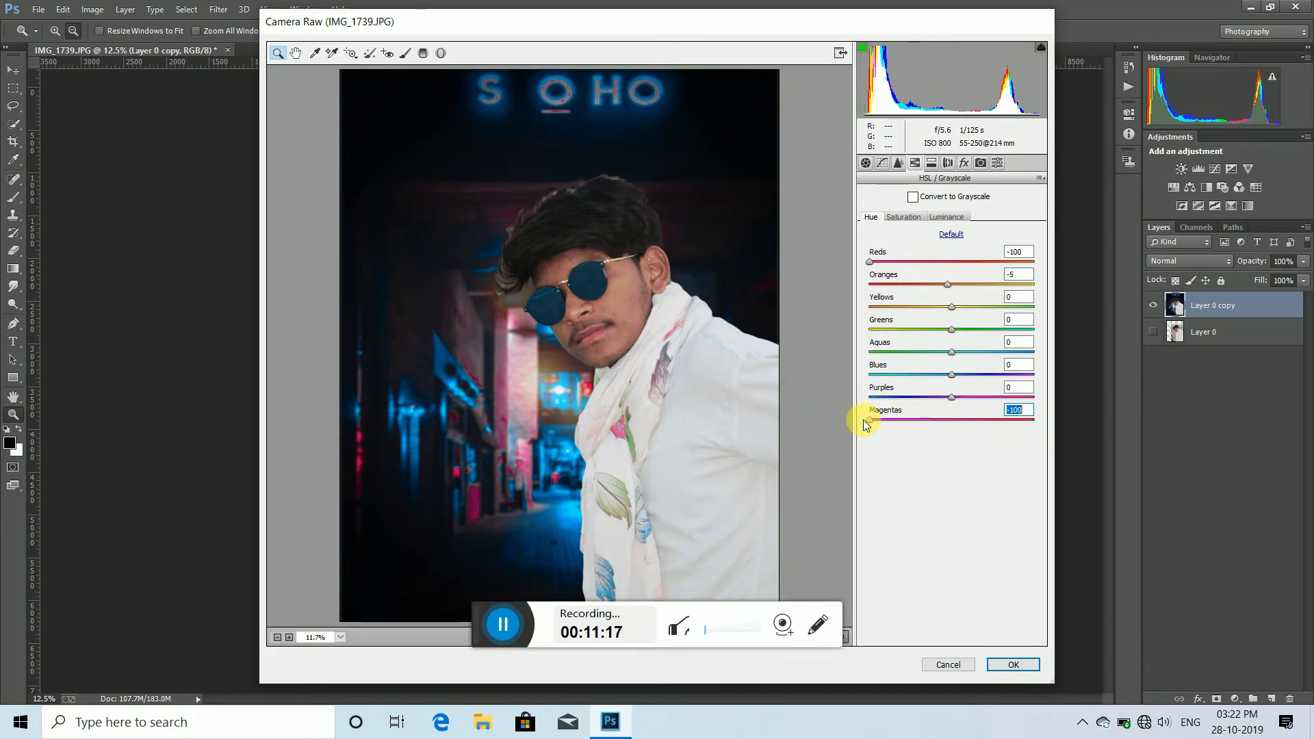
Step: Add a post-crop vignette with Amount -19, Midpoint 40, Roundness -18 and Feather 100, and apply the Camera Raw adjustments
left_click(964, 163)
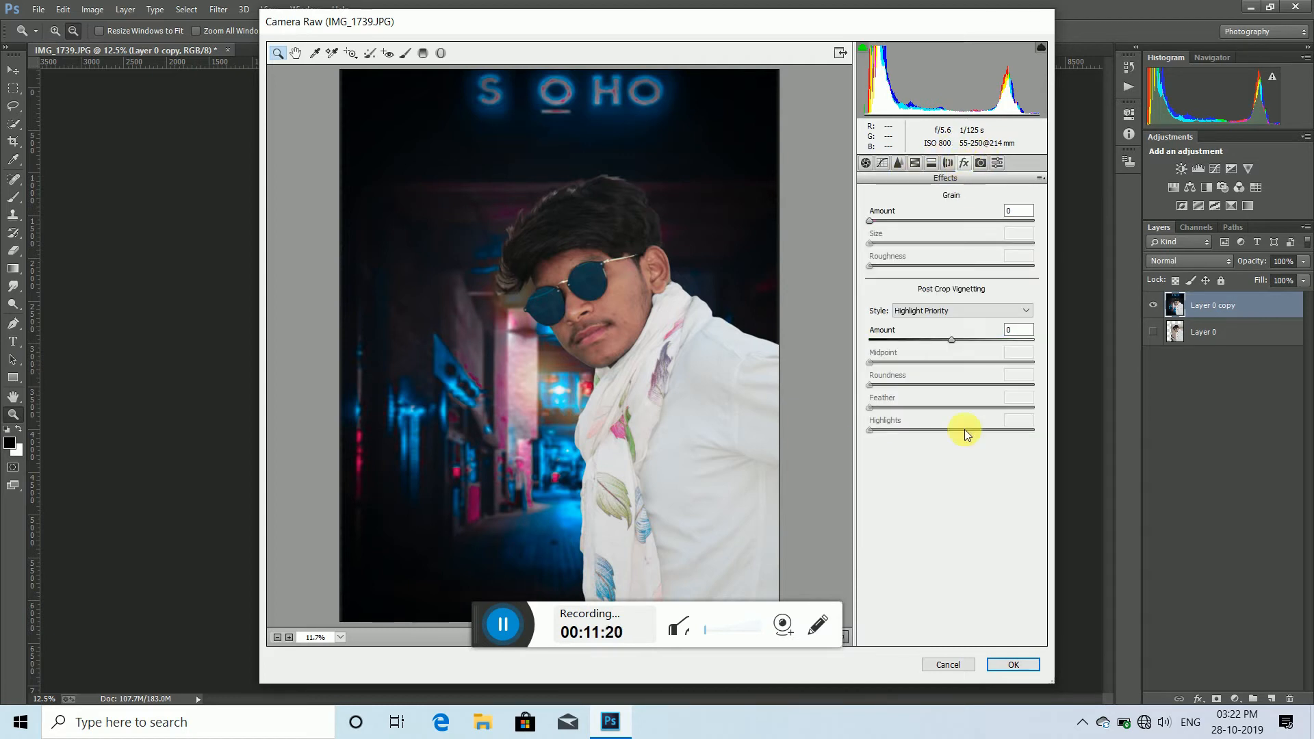
left_click_drag(951, 339, 937, 340)
left_click_drag(951, 407, 1034, 408)
left_click_drag(953, 362, 938, 389)
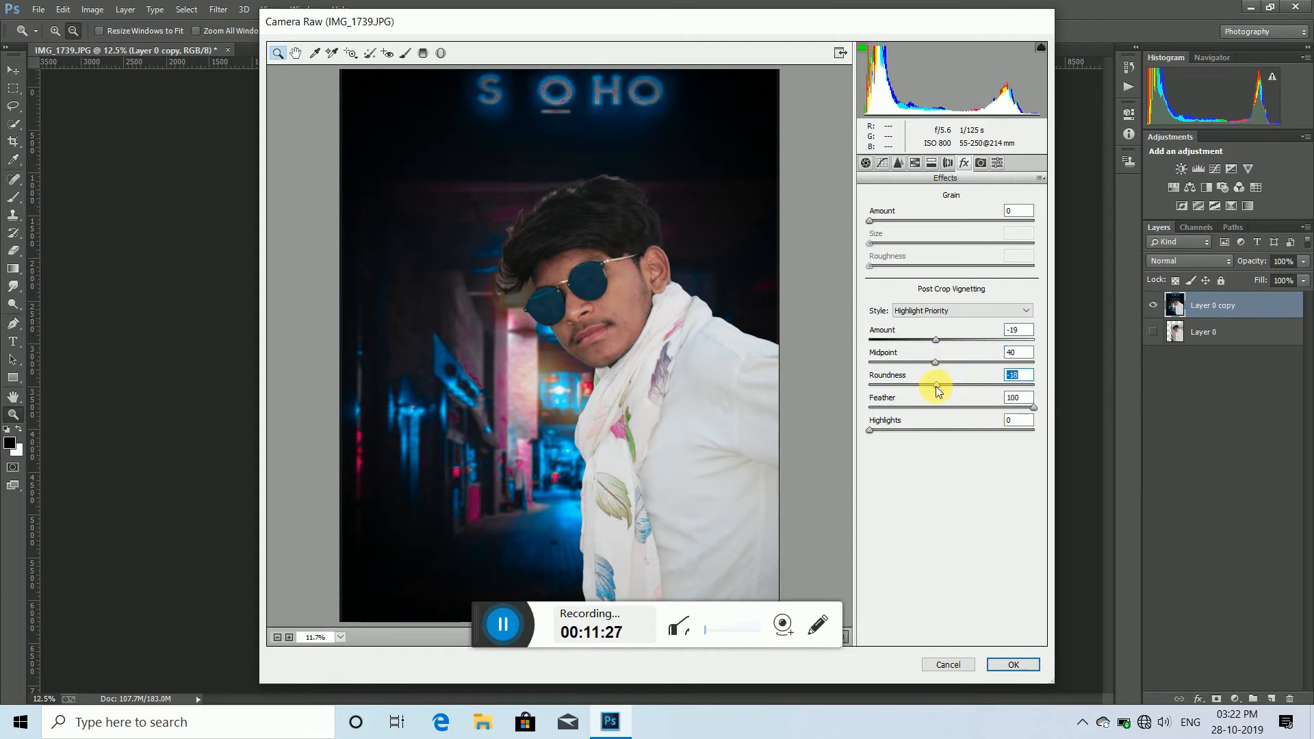
left_click(1006, 666)
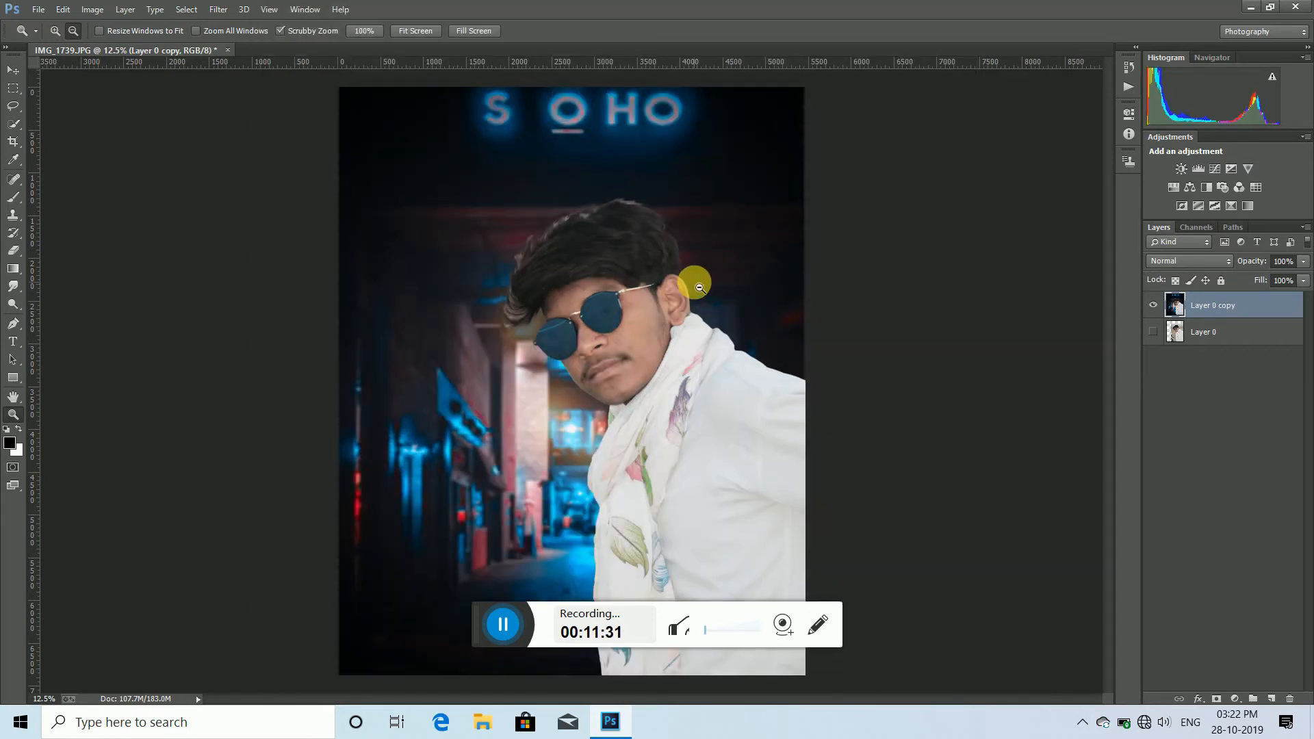
Step: Place the embedded image 736426_light-flares-png, enlarge it to about 562% width and 599% height, and set its blend mode to Screen
left_click(38, 9)
left_click(141, 256)
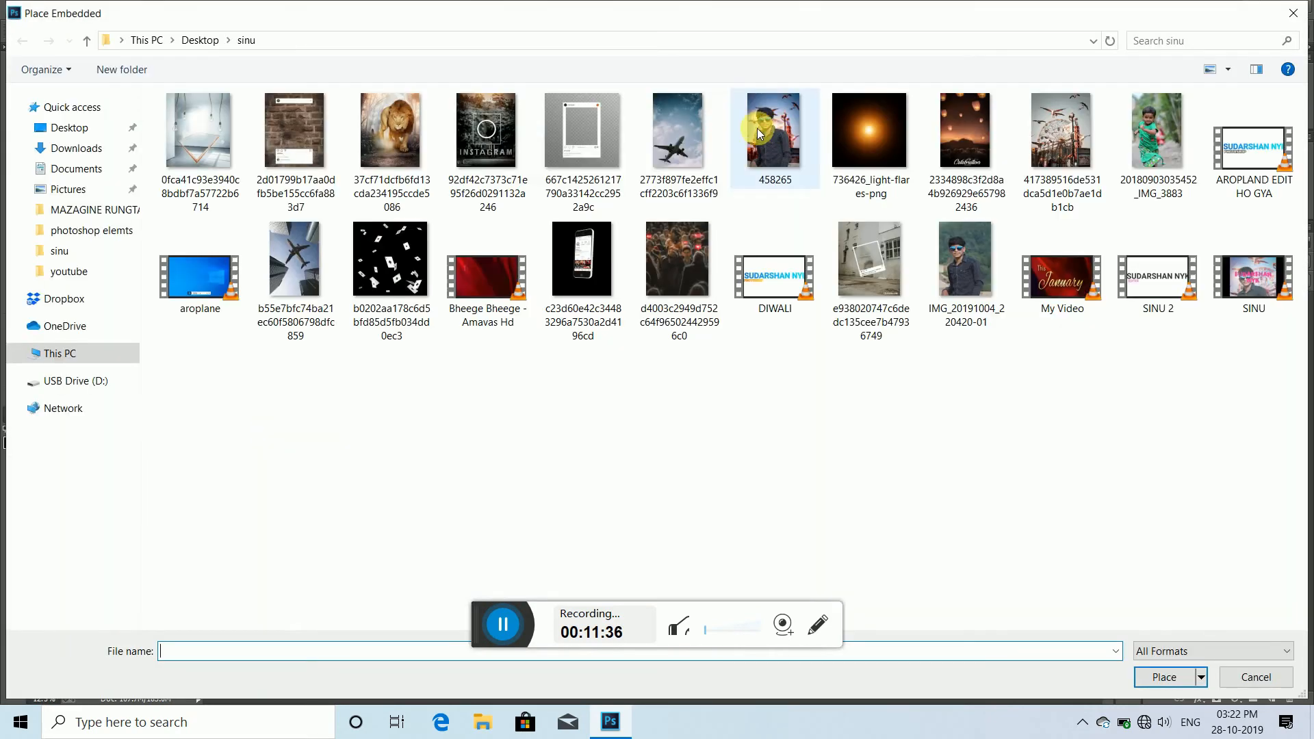
double_click(889, 110)
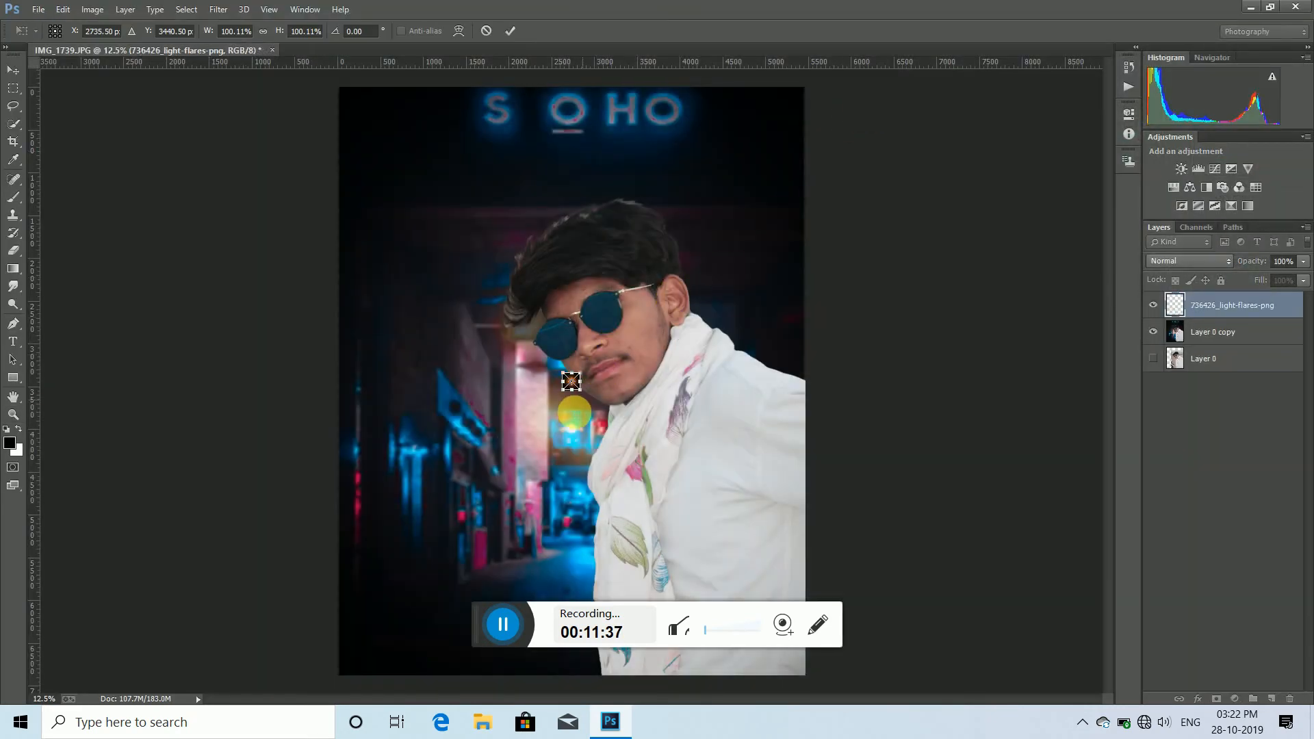
left_click_drag(578, 384, 665, 482)
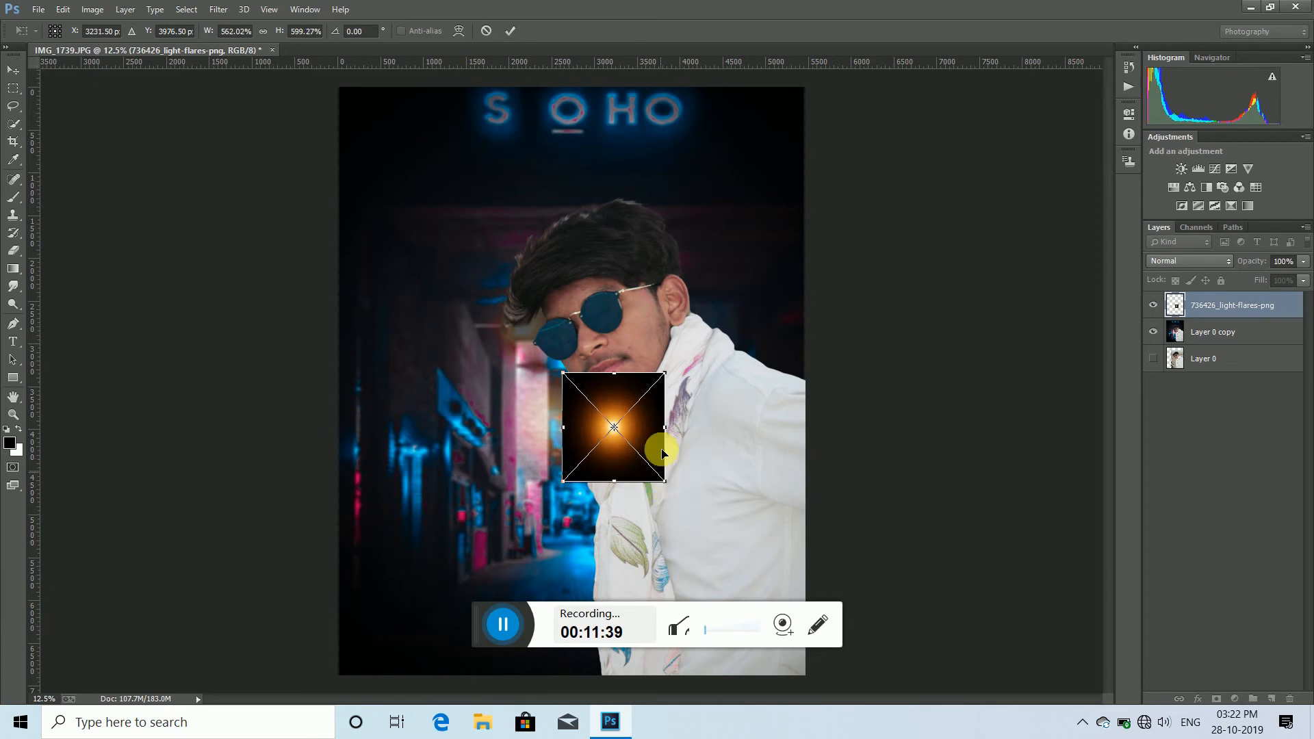
left_click(1211, 260)
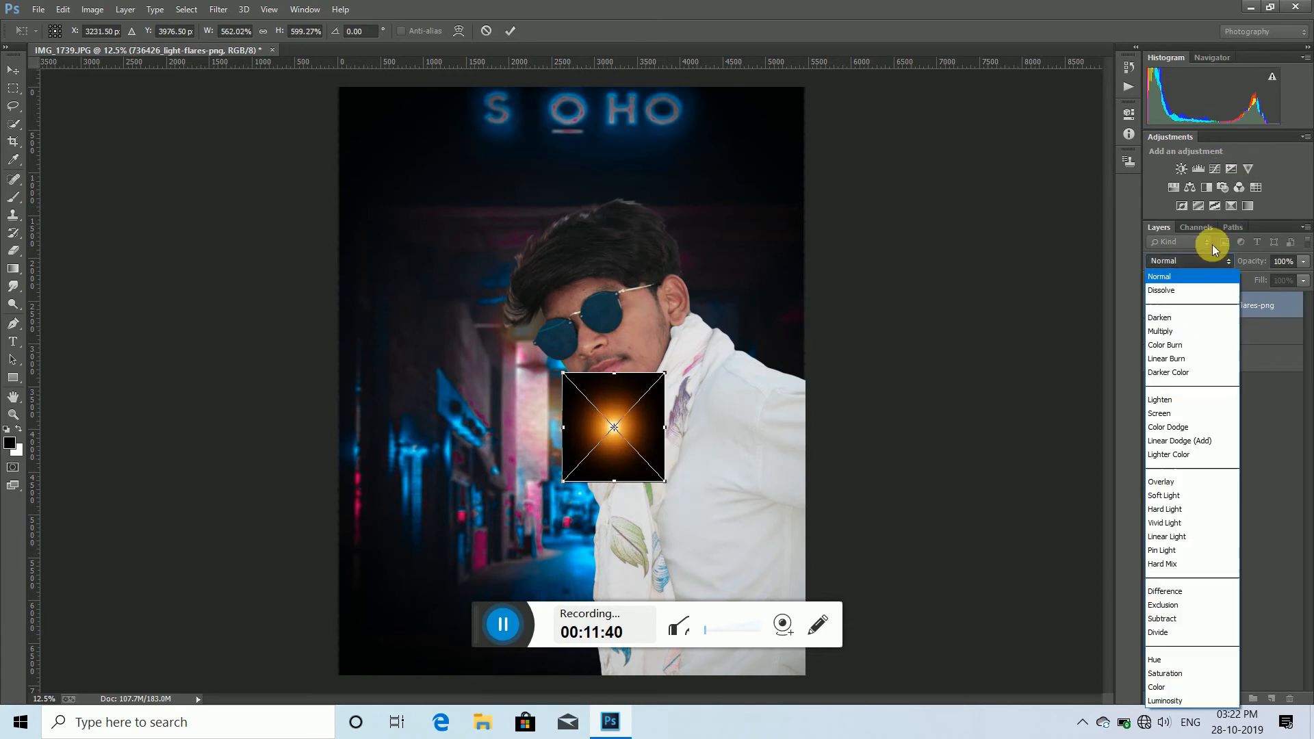
left_click(1191, 414)
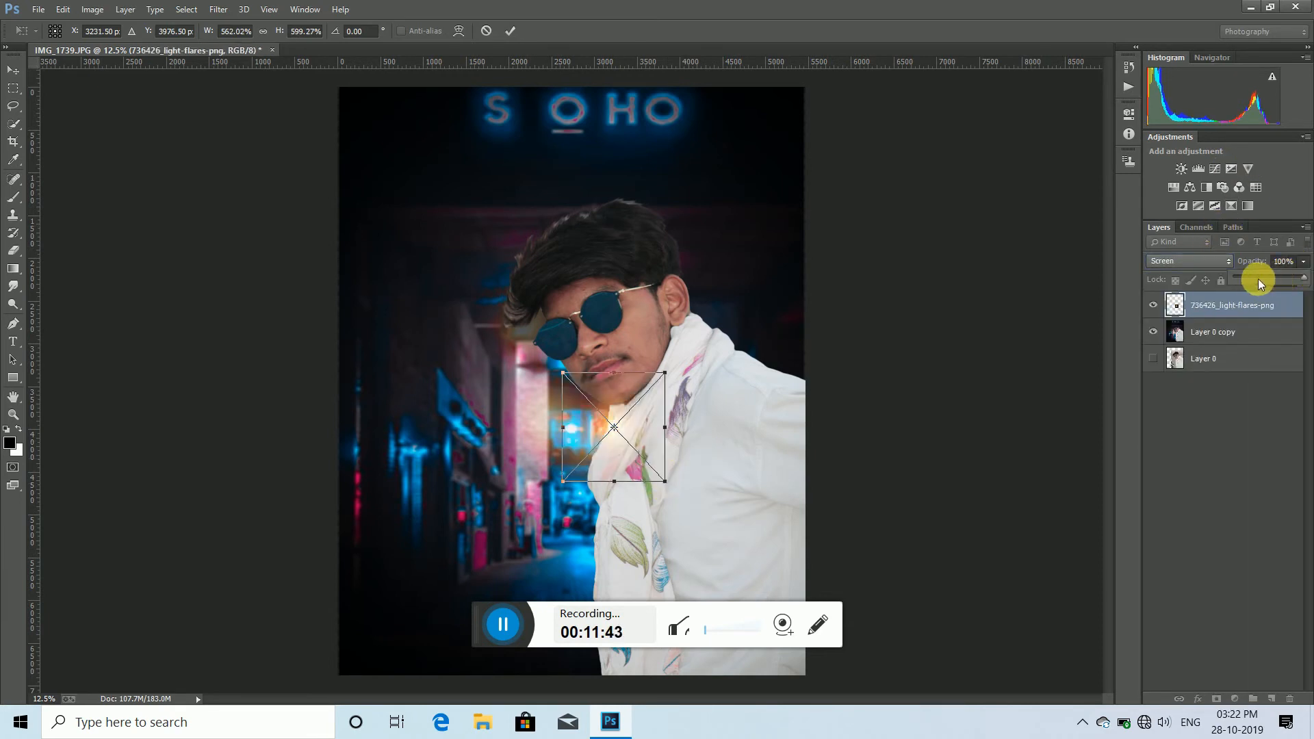
Step: Move the light flare over the left edge of the man's hair, set its opacity to 21% and commit the placement
left_click_drag(1258, 278, 1254, 275)
left_click_drag(632, 419, 522, 284)
left_click(1303, 262)
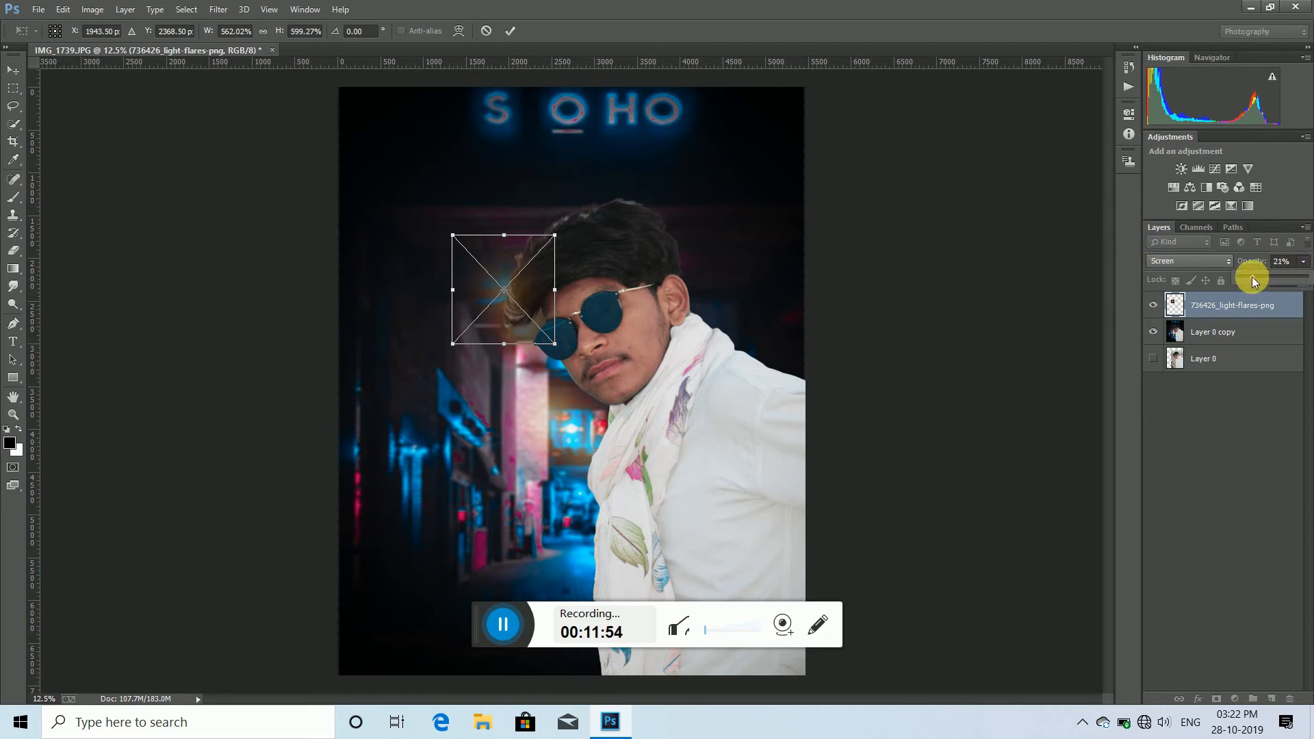
left_click(510, 30)
Step: Merge the new light flare with the composite below using Merge Visible
left_click(39, 9)
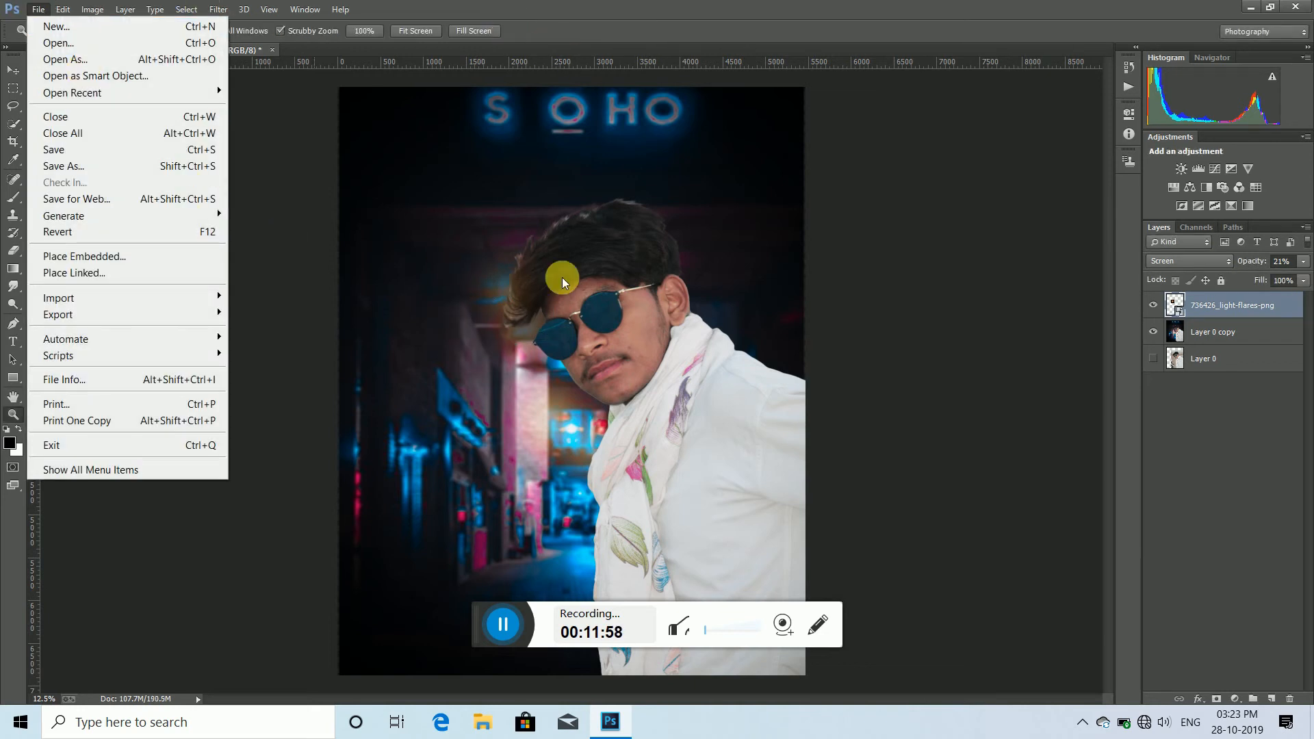
right_click(1229, 308)
left_click(938, 497)
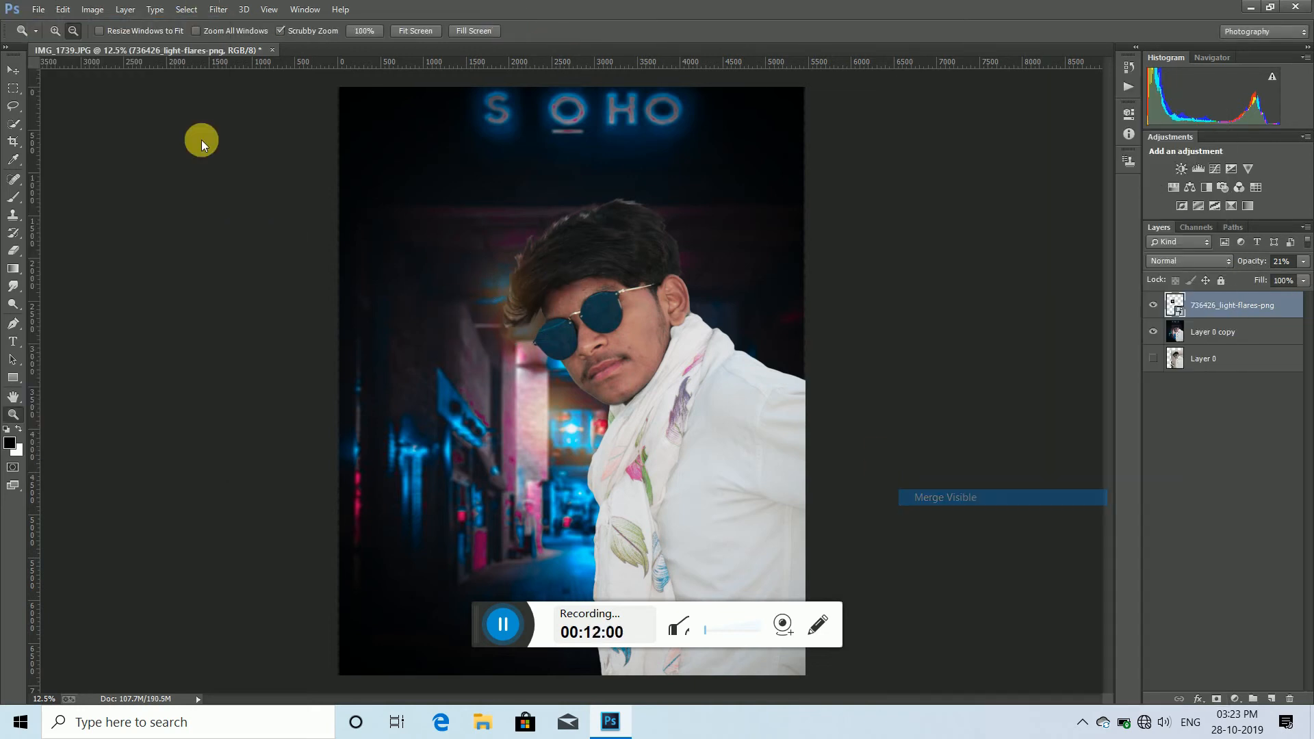
left_click(39, 9)
left_click(198, 257)
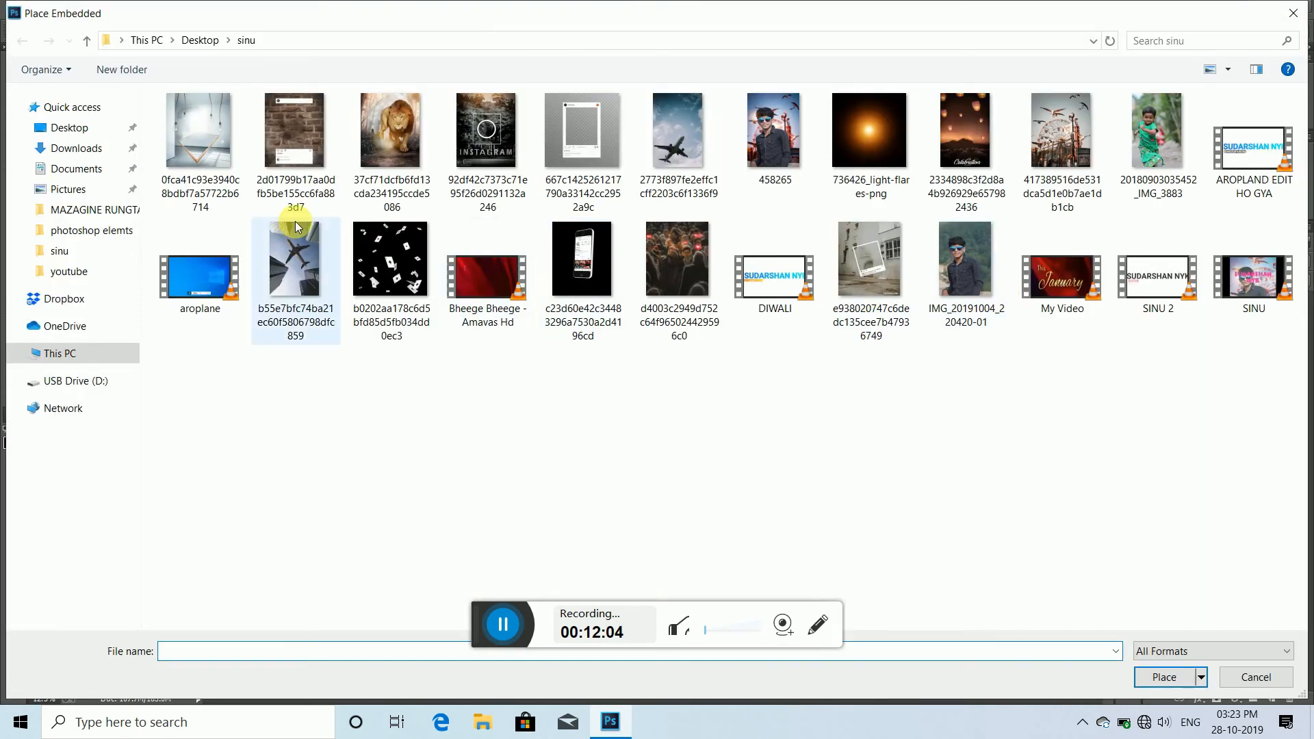
left_click(77, 381)
left_click(290, 468)
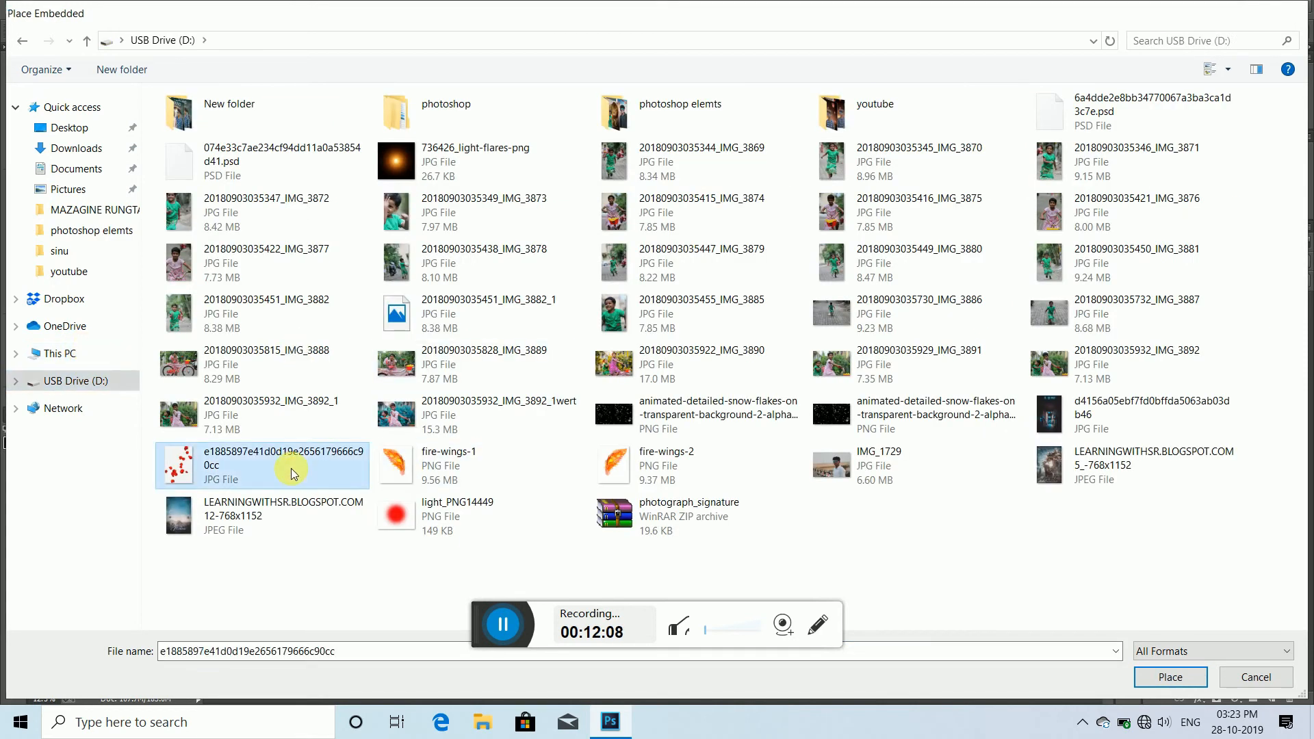
double_click(290, 468)
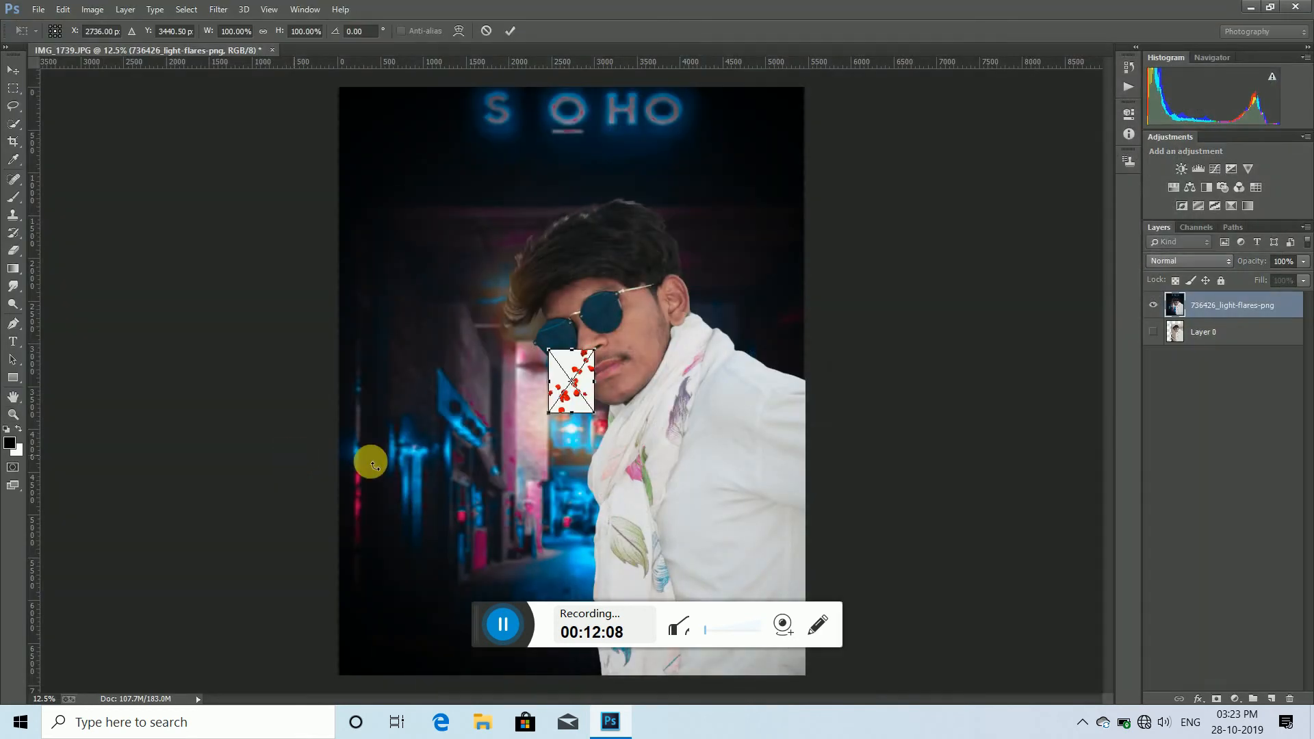
Step: Try the Screen blend mode on the placed petals image and settle on Multiply
left_click(1221, 262)
left_click(1163, 419)
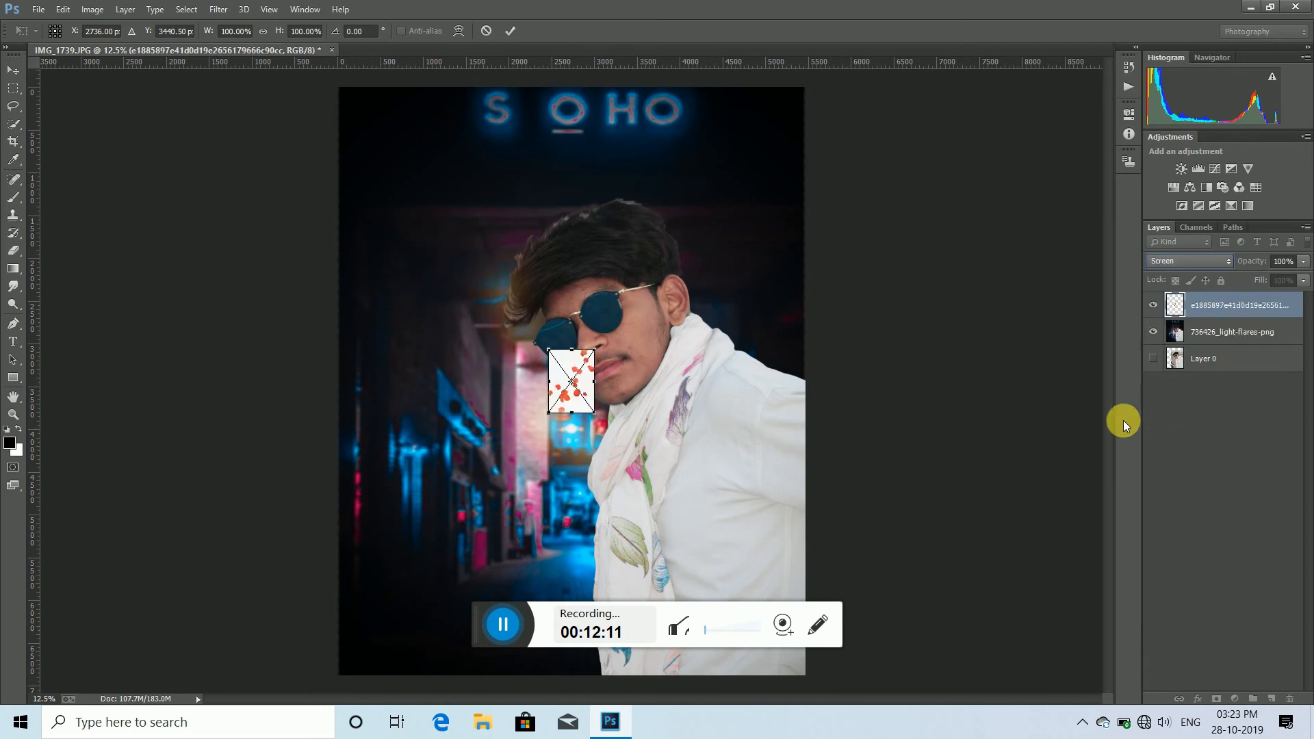
left_click(1156, 263)
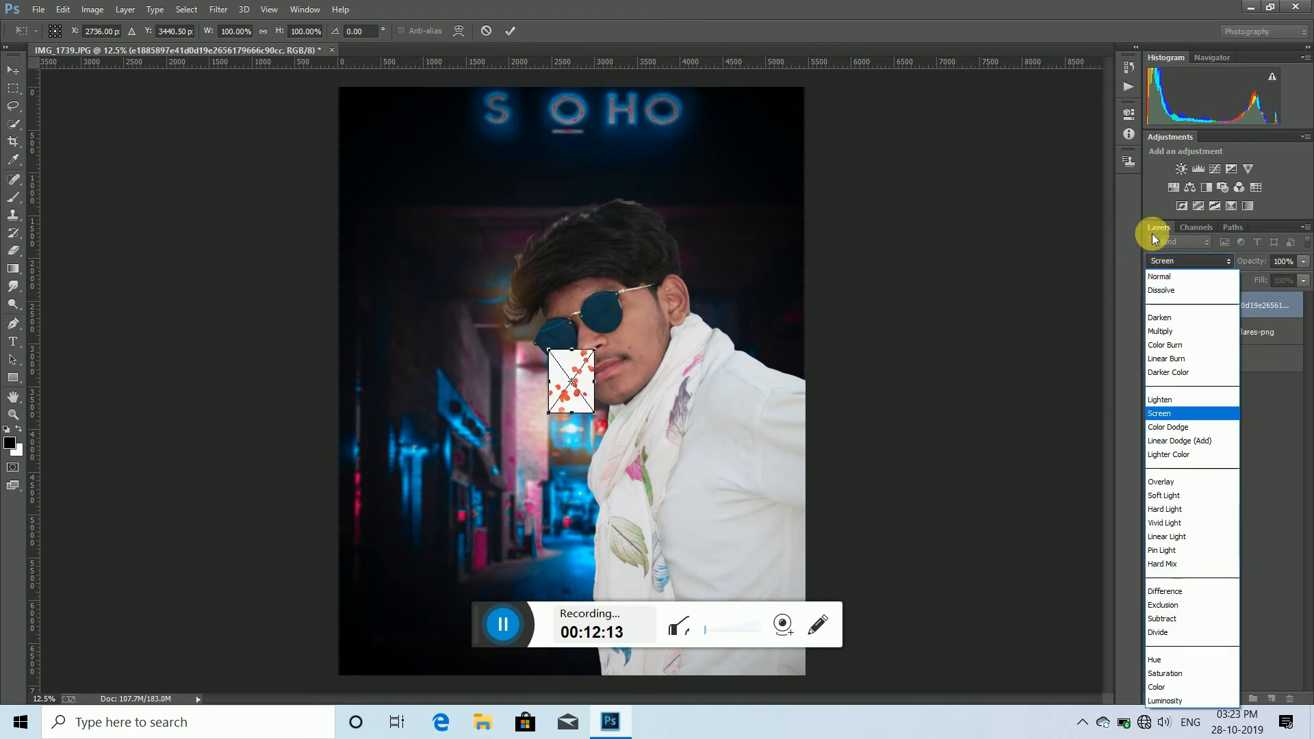
left_click(1166, 333)
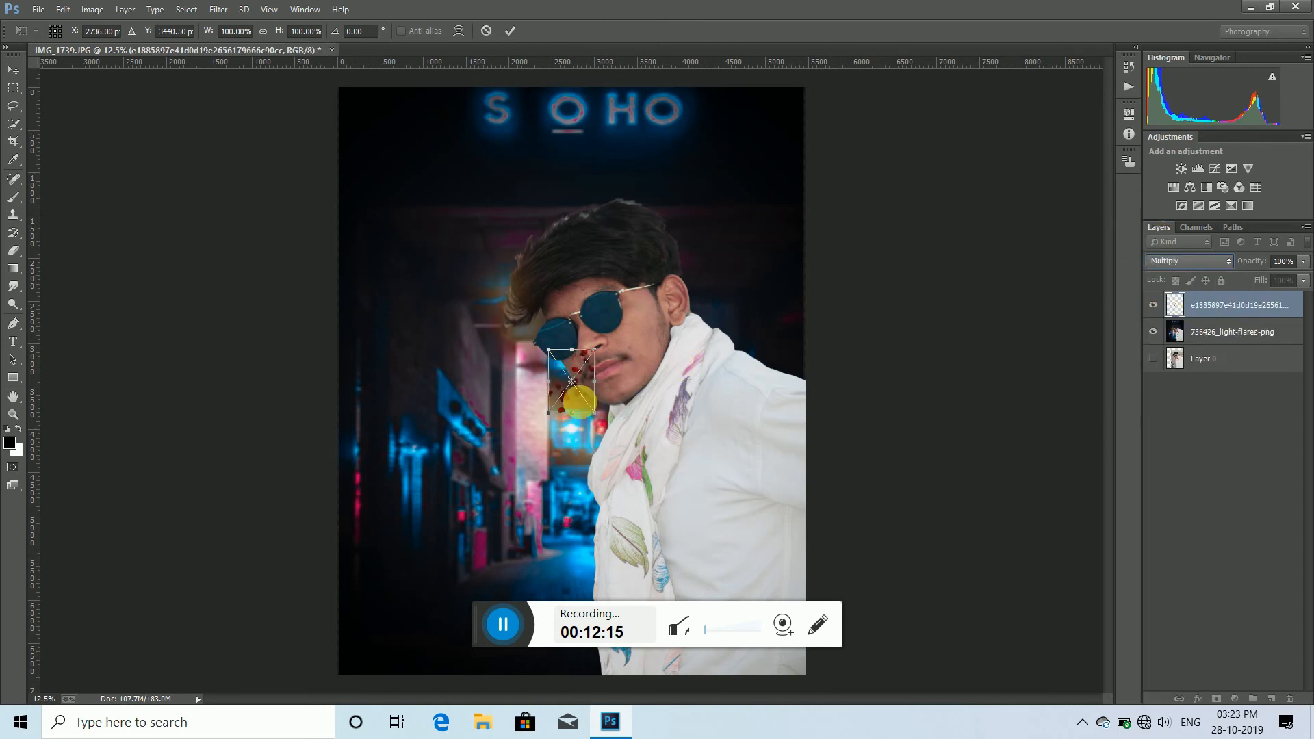
Step: Enlarge the petals image to about 849% width and 536% height, move it over the man's scarf and shirt, and commit the placement
left_click_drag(554, 418, 345, 674)
left_click_drag(592, 350, 730, 332)
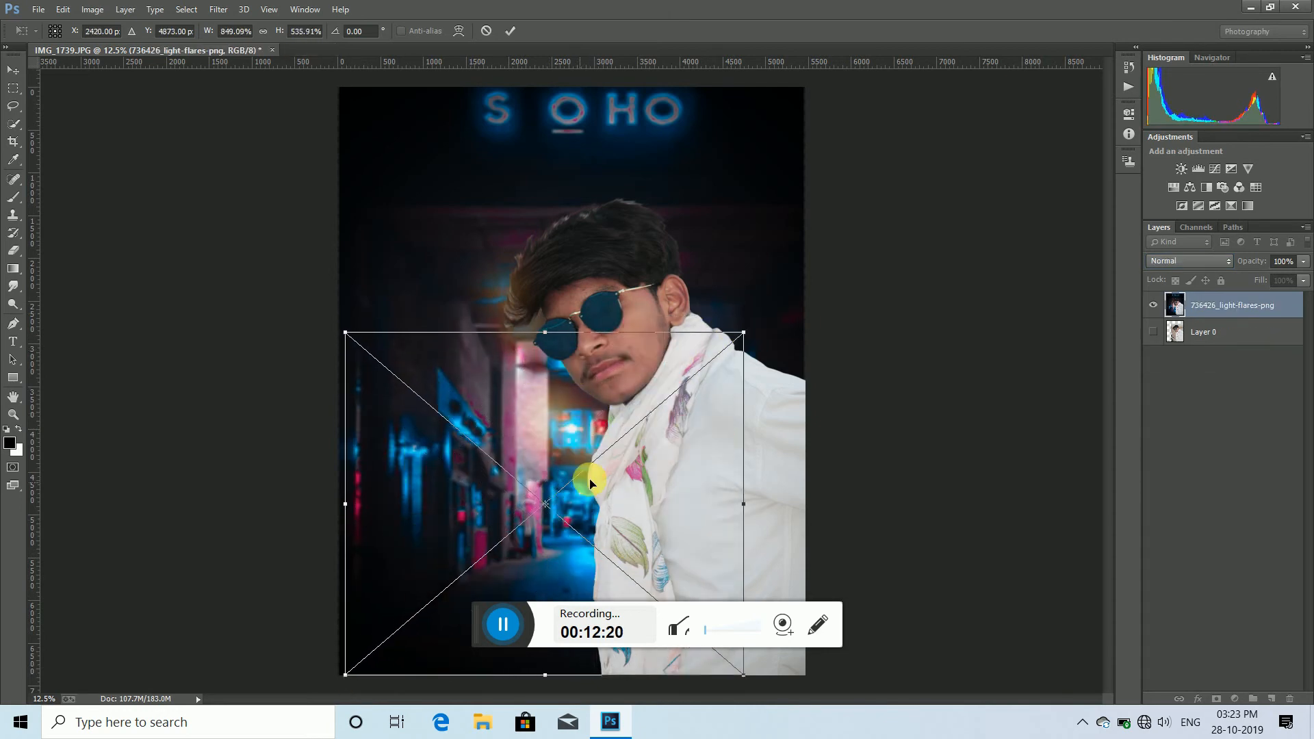
left_click_drag(590, 483, 672, 485)
left_click(510, 31)
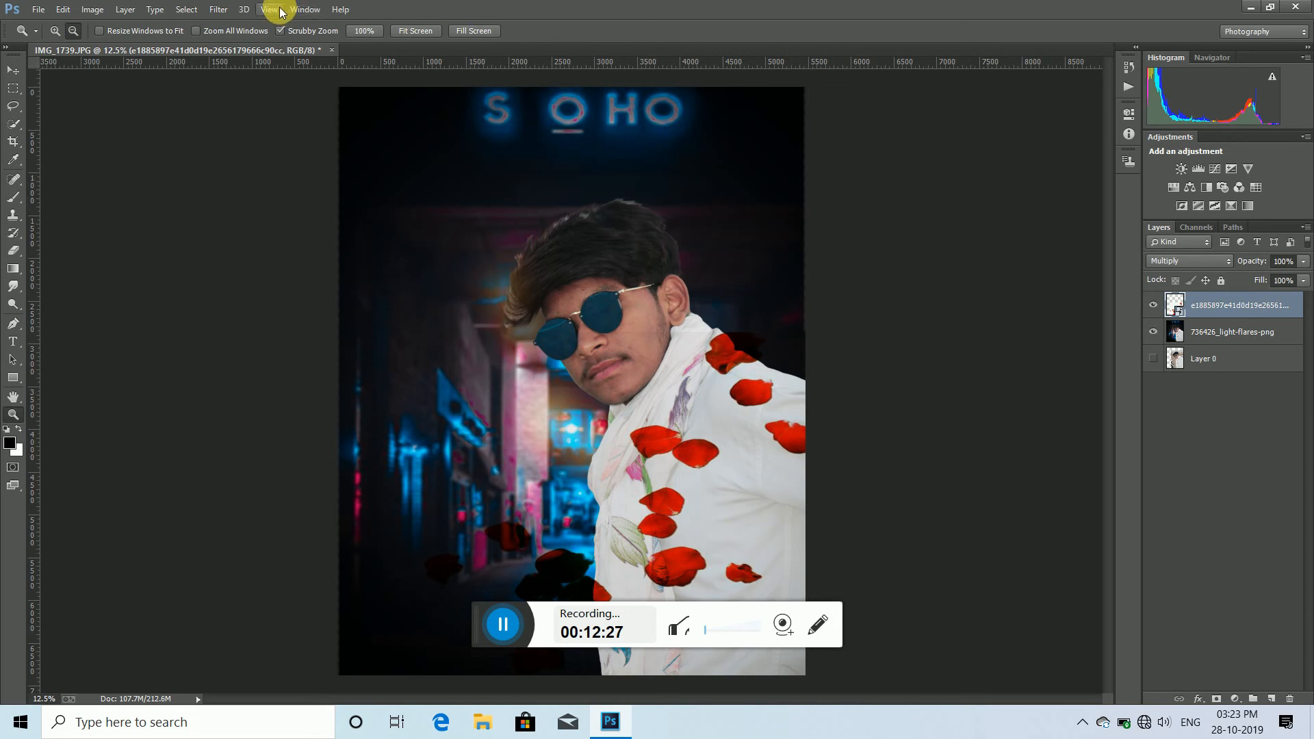
Step: Apply a Field Blur to the petals layer and merge it down into the composite layer
left_click(218, 10)
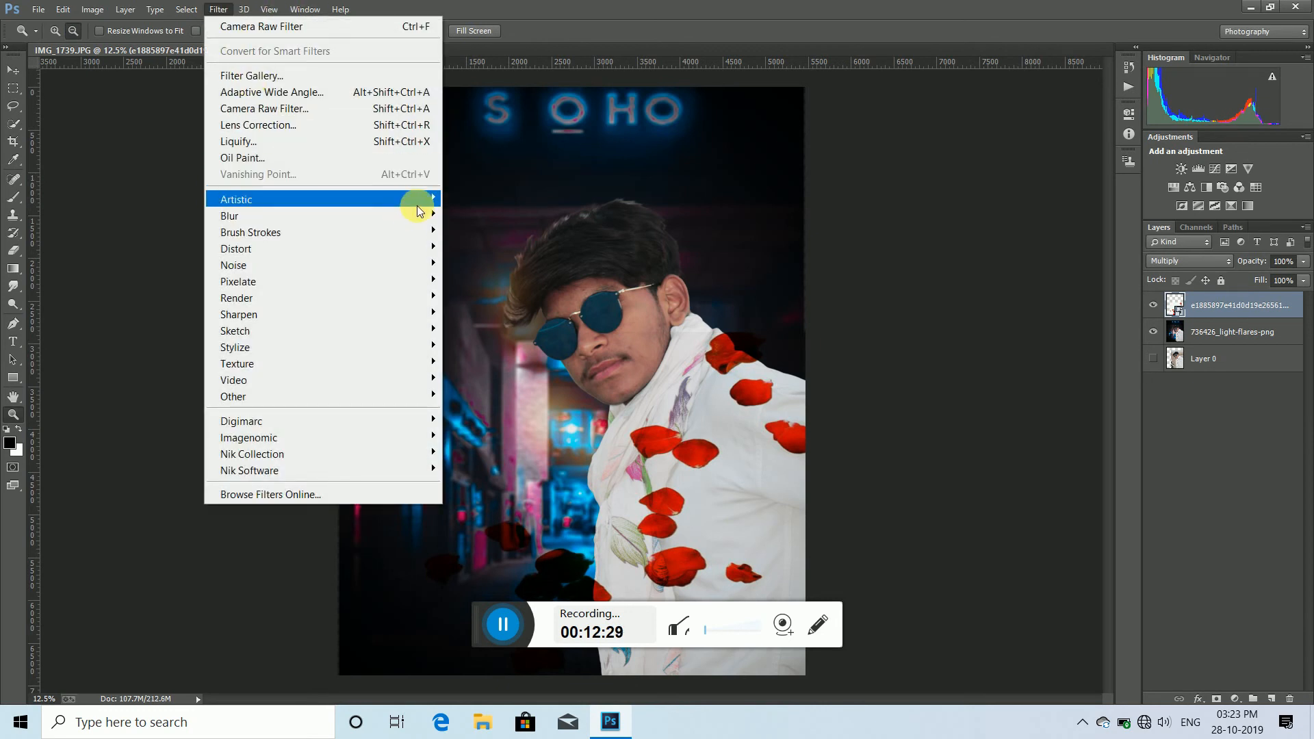
mouse_move(428, 215)
left_click(476, 212)
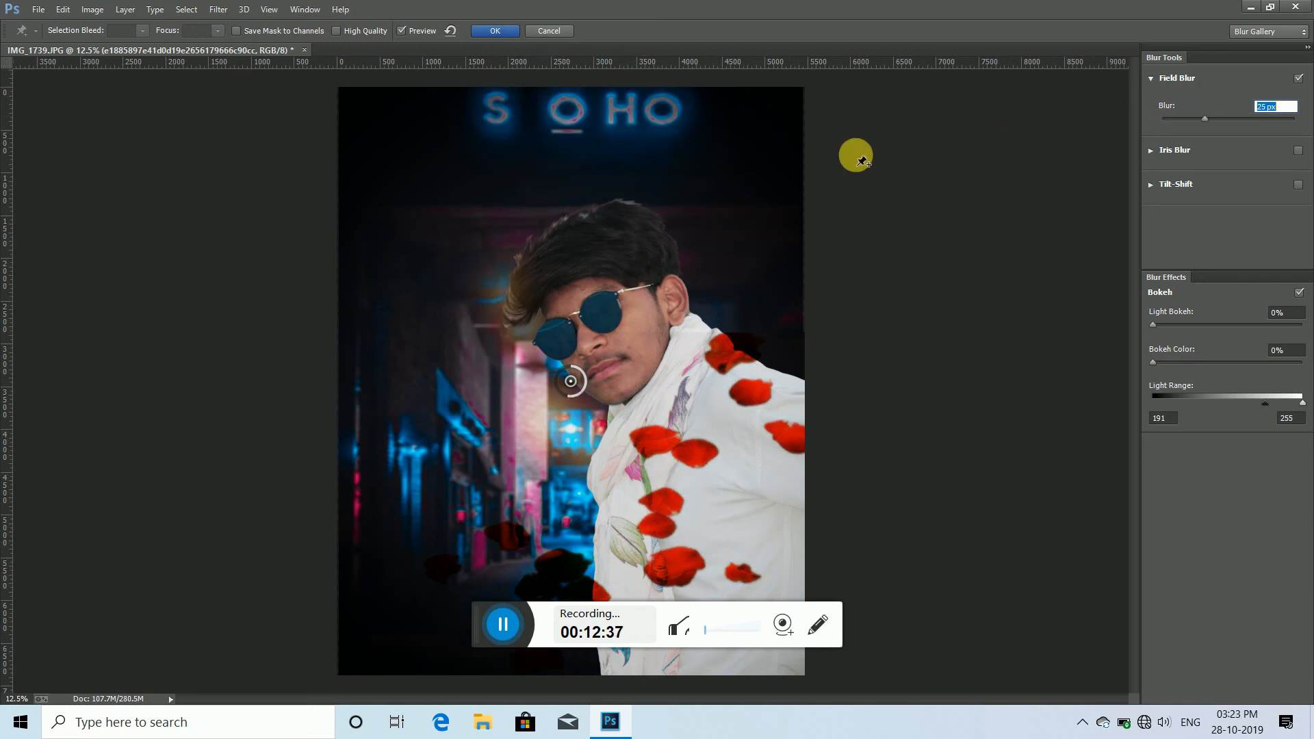
left_click(495, 31)
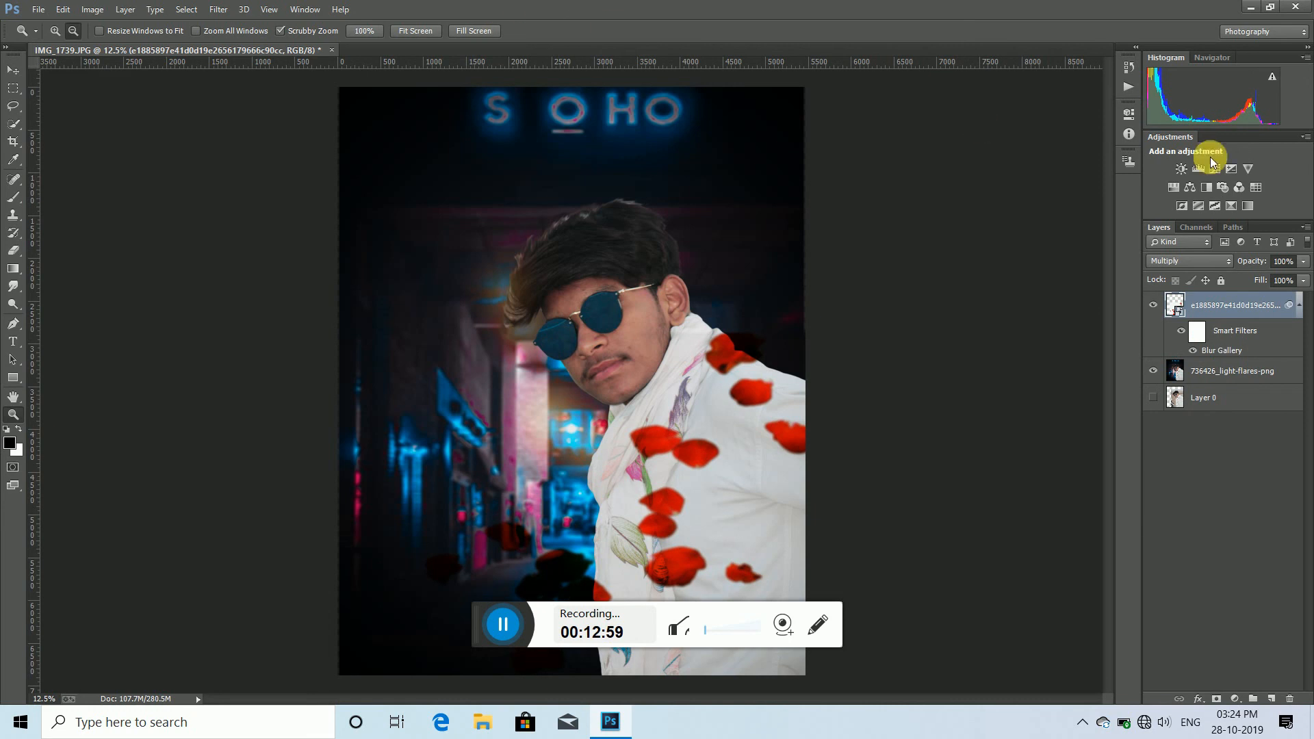
right_click(1211, 301)
left_click(945, 479)
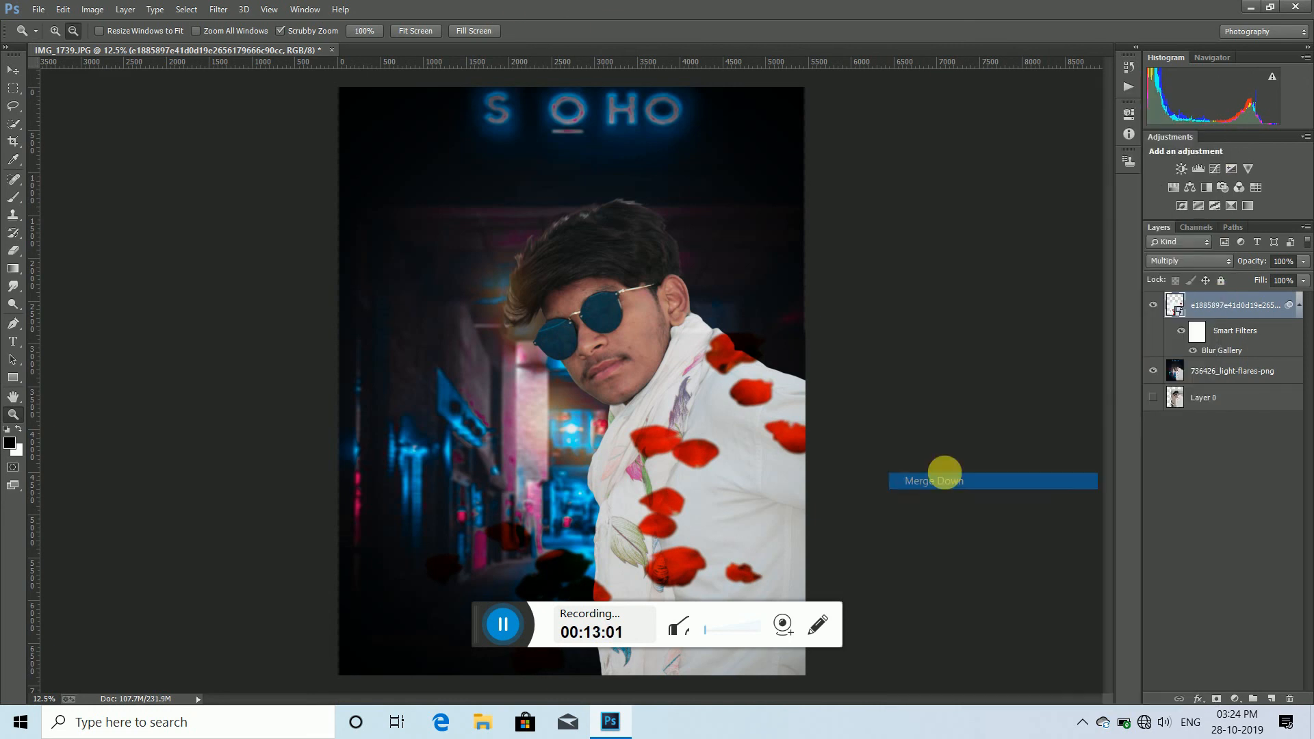